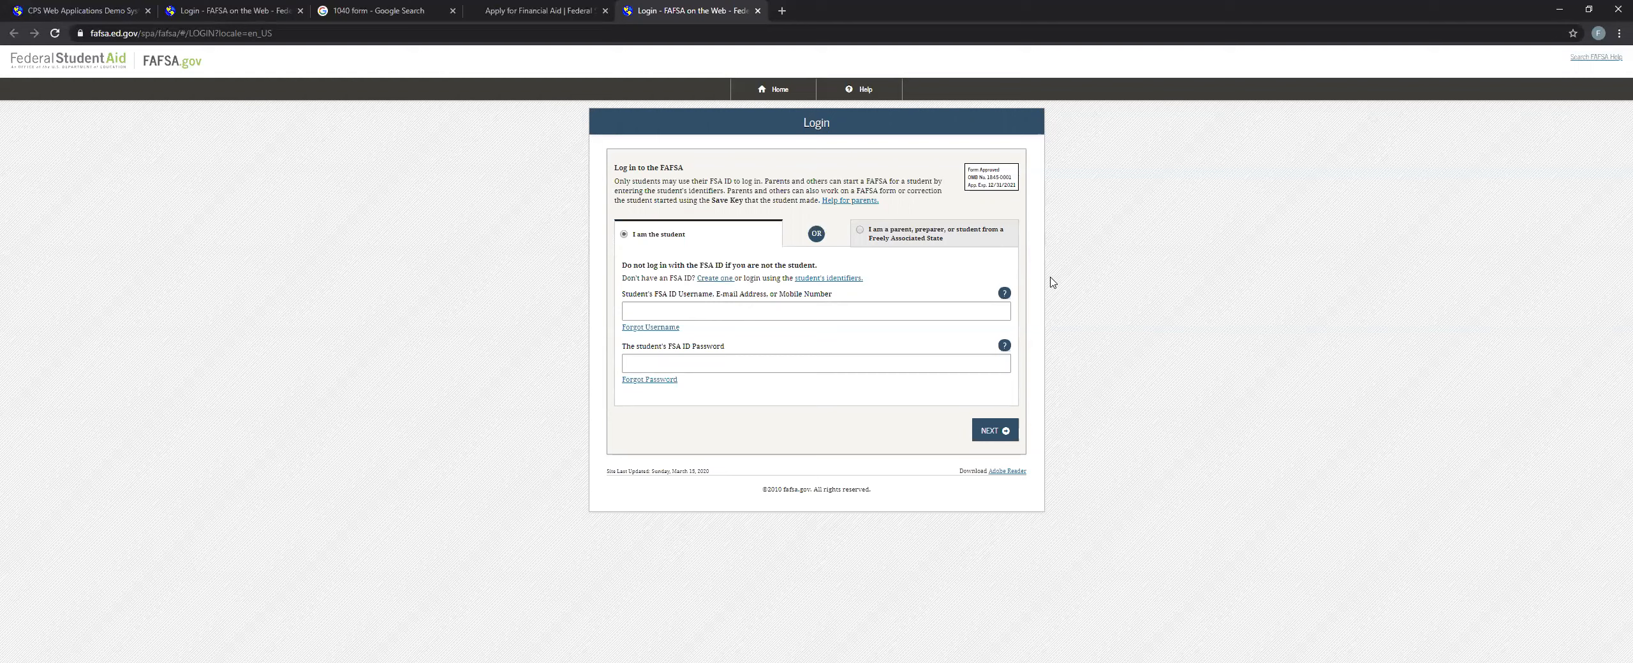
Switch to the FAFSA demo site, log in as the student with the prefilled credentials, and accept the disclaimer.
{"action": "left_click", "coordinate": [645, 306]}
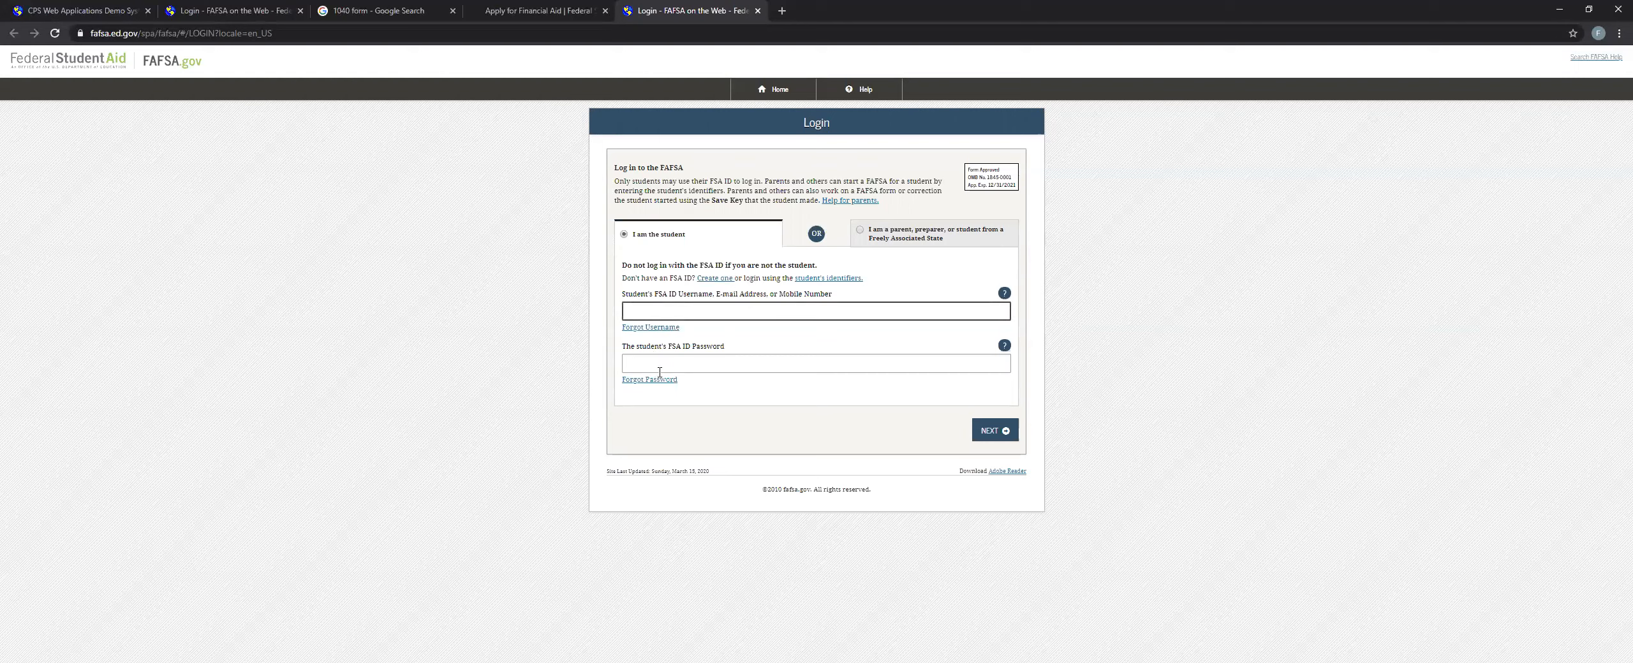
{"action": "left_click", "coordinate": [485, 9]}
{"action": "left_click", "coordinate": [233, 10]}
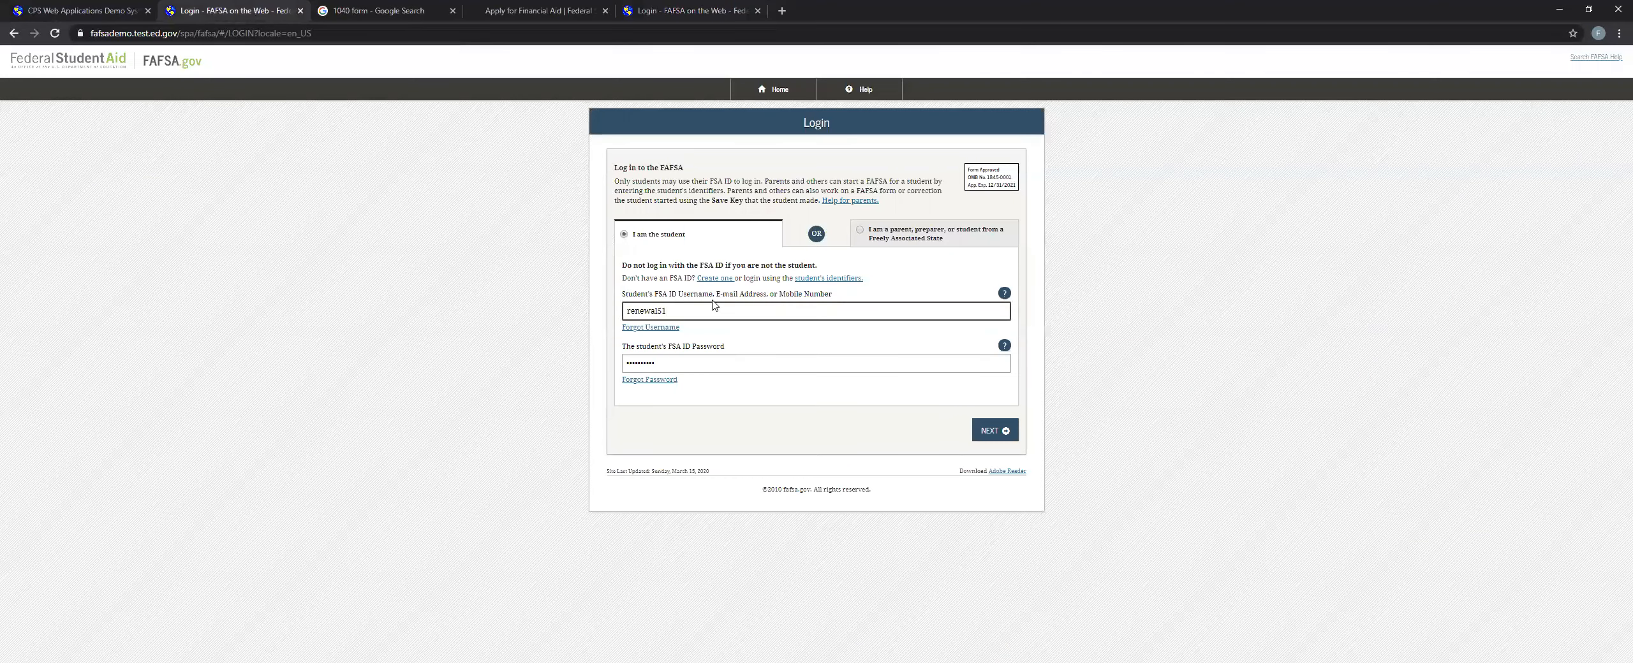
{"action": "left_click", "coordinate": [999, 437]}
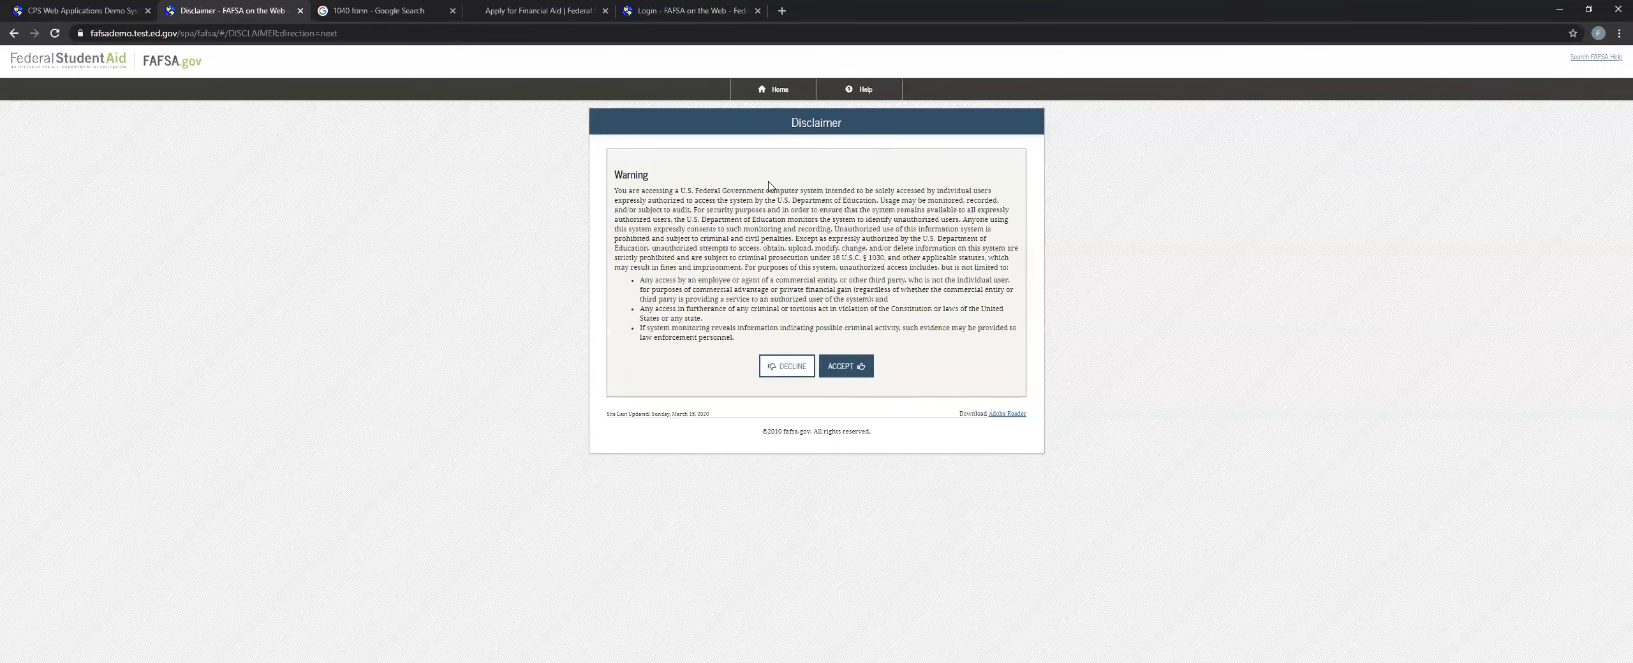
{"action": "left_click", "coordinate": [847, 366]}
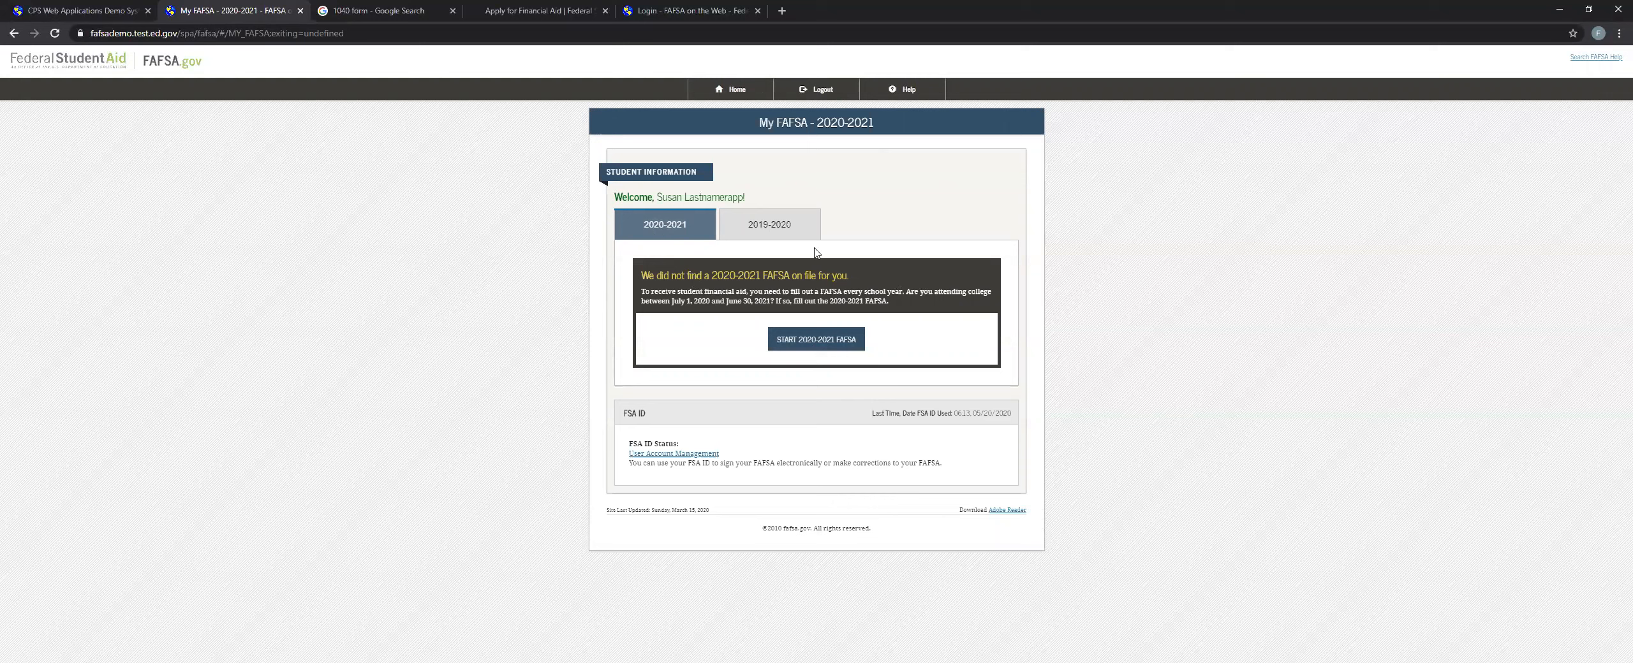
Compare the 2019-2020 and 2020-2021 school years in My FAFSA and start the 2020-2021 FAFSA.
{"action": "left_click", "coordinate": [736, 223]}
{"action": "left_click", "coordinate": [680, 230]}
{"action": "left_click", "coordinate": [734, 223]}
{"action": "left_click", "coordinate": [657, 227]}
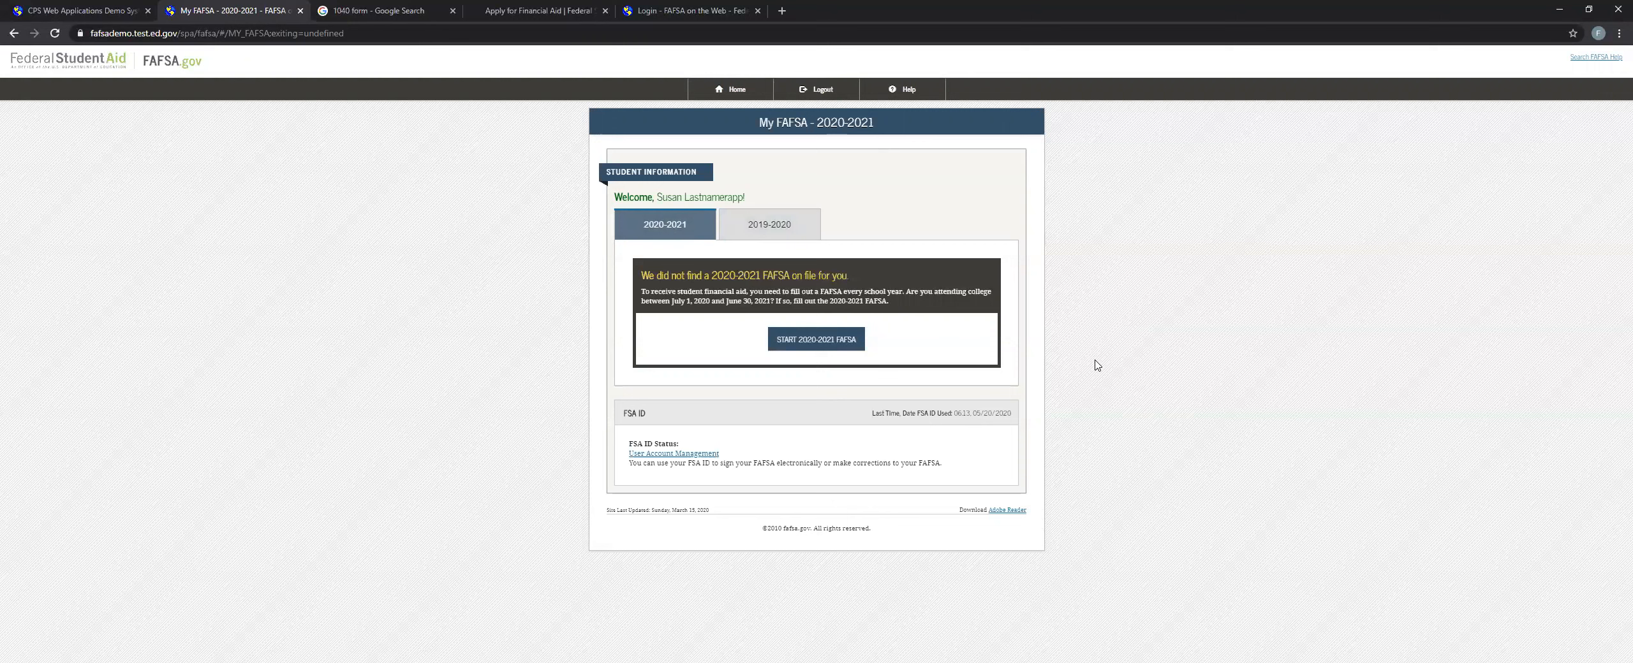
{"action": "left_click", "coordinate": [830, 348]}
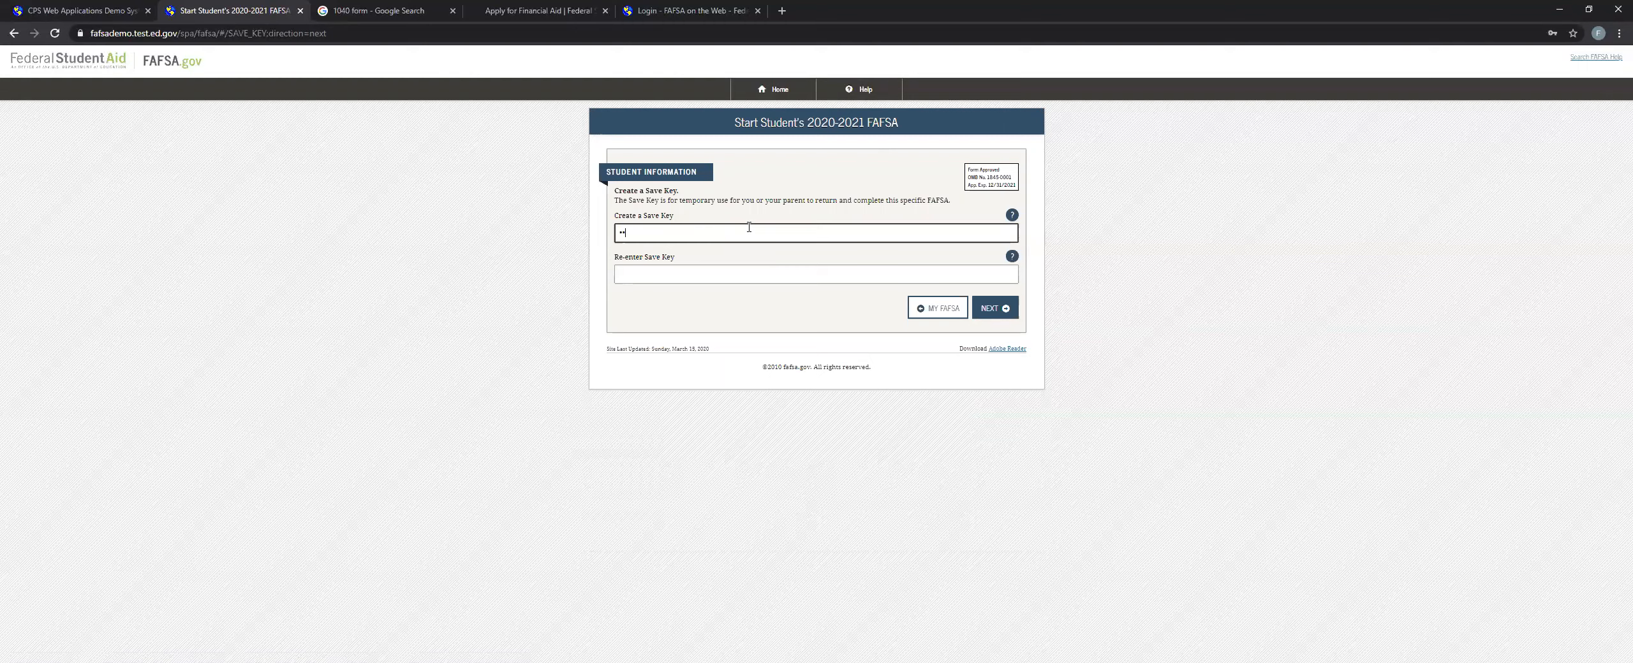
Create a Save Key for the application, re-enter it for confirmation, and continue to the introduction.
{"action": "left_click", "coordinate": [714, 275]}
{"action": "type", "text": "••••"}
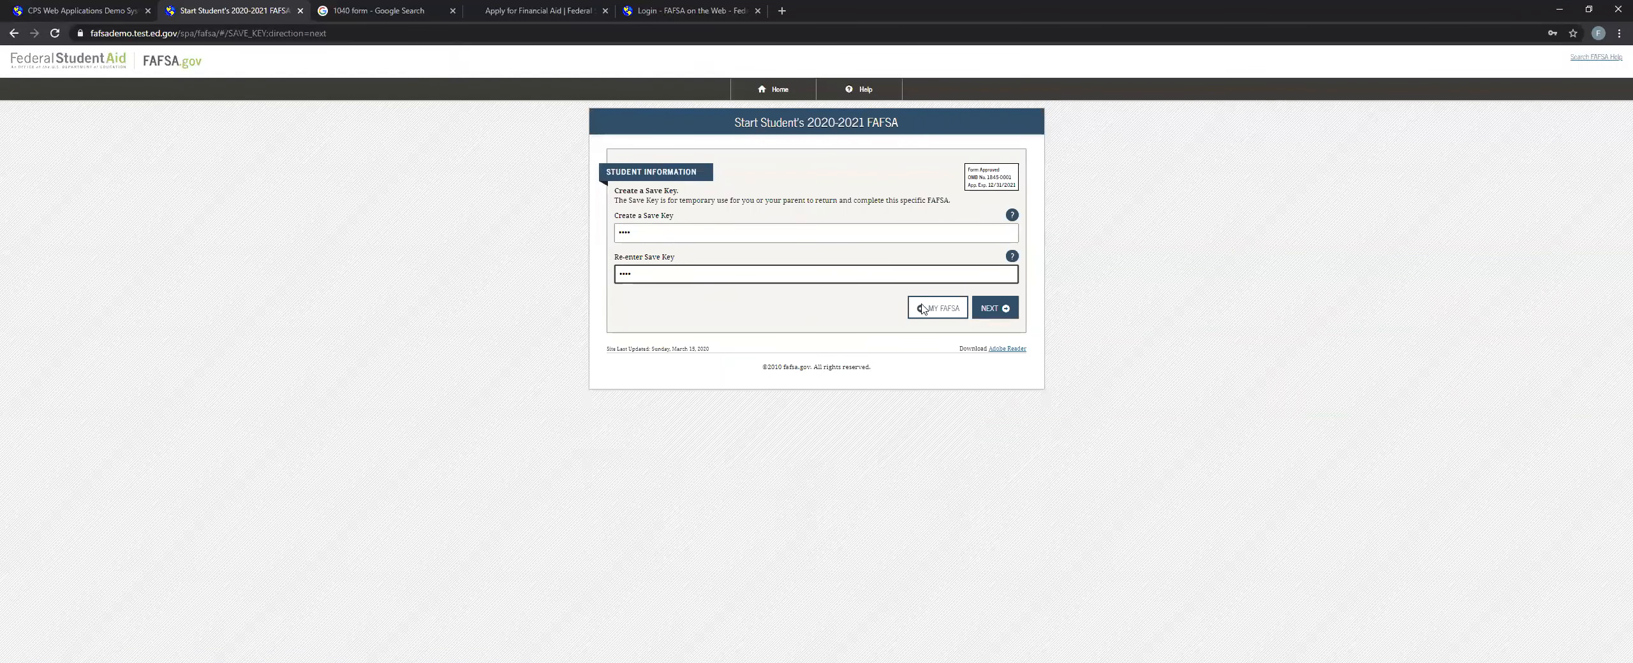
{"action": "left_click", "coordinate": [986, 308]}
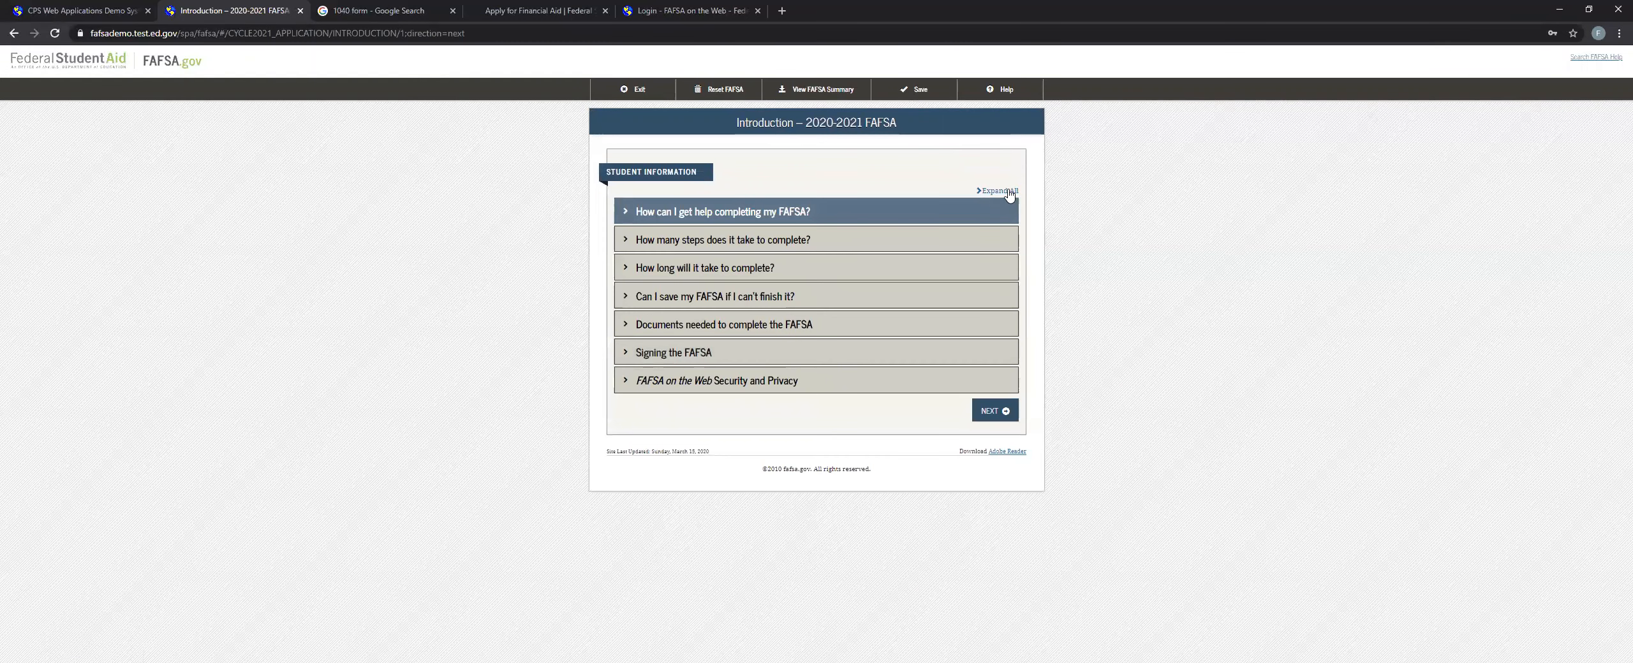
Expand and collapse all the introduction topics, and continue to the student's personal information.
{"action": "left_click", "coordinate": [1007, 192]}
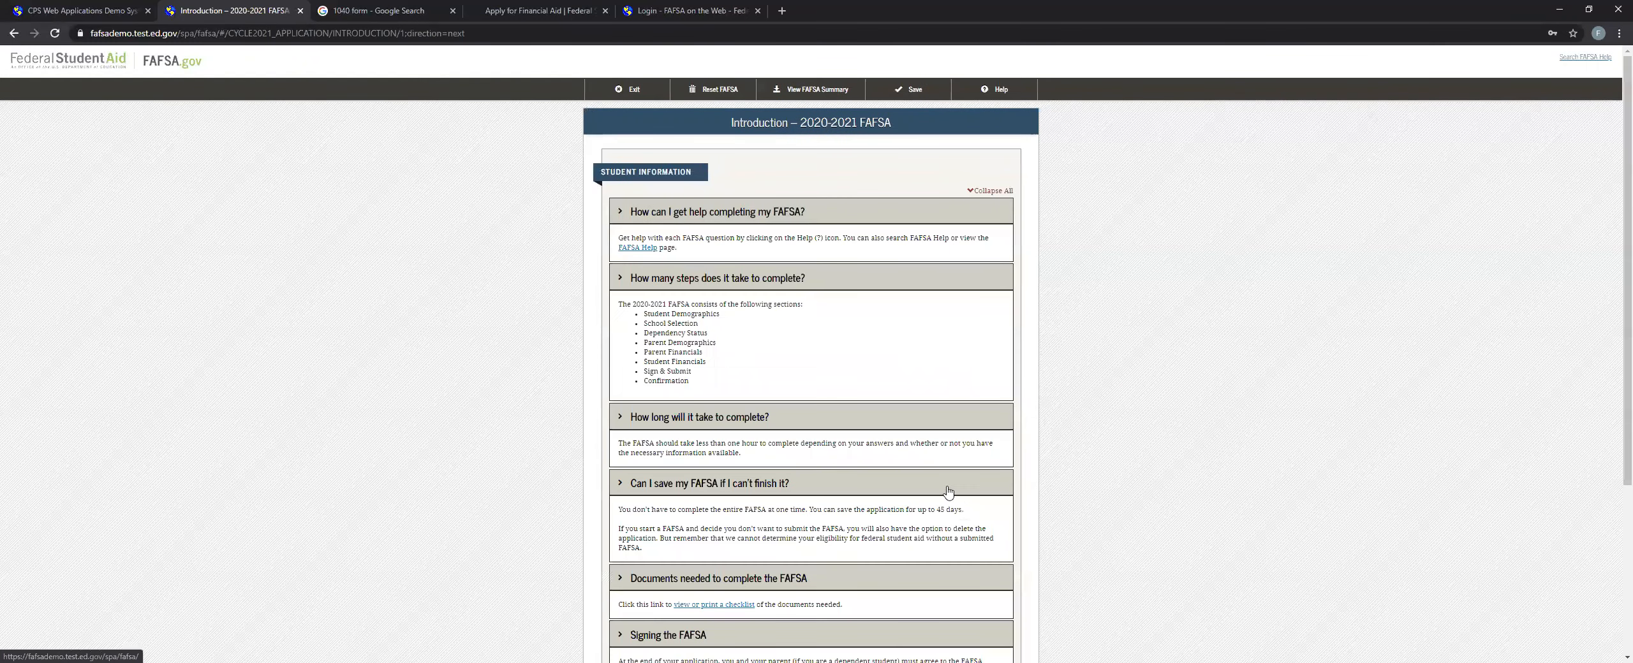
{"action": "left_click", "coordinate": [981, 193]}
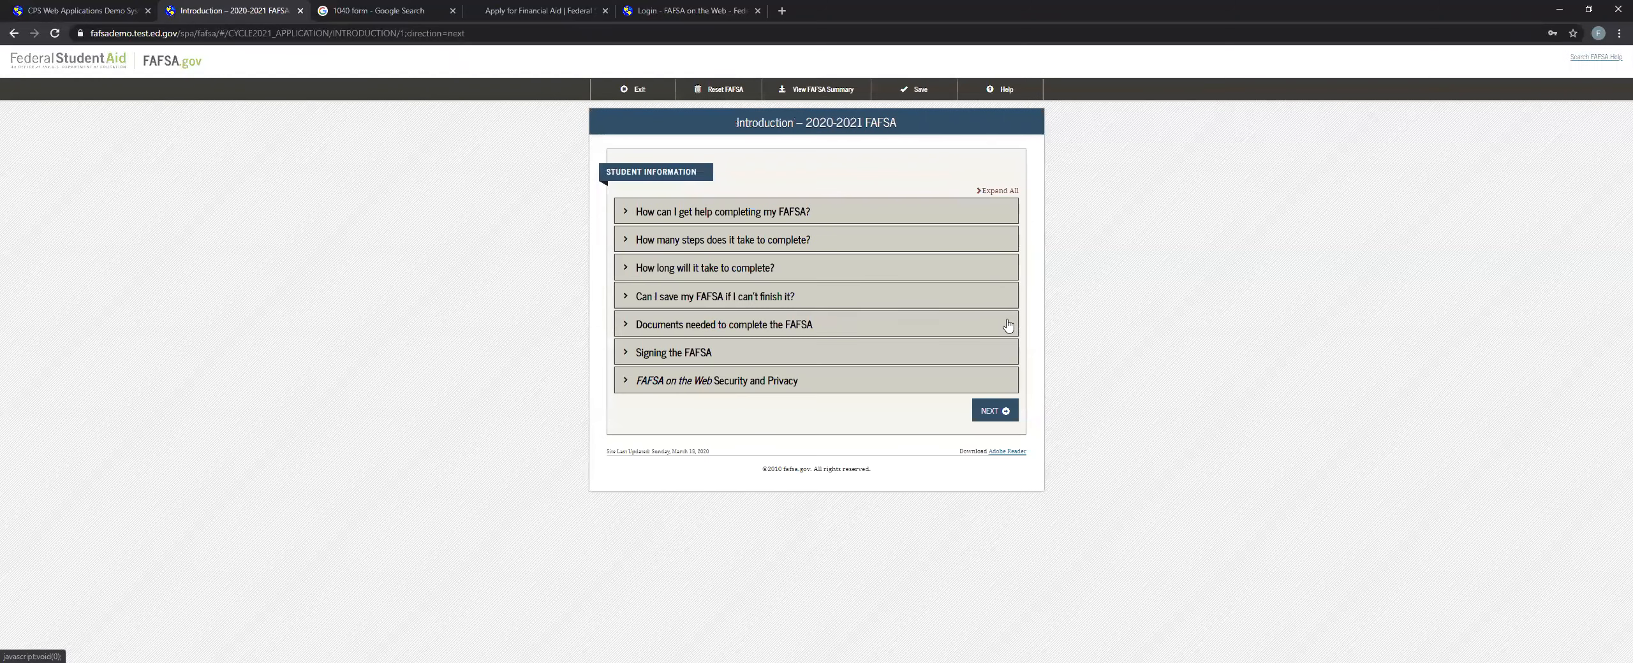
{"action": "left_click", "coordinate": [992, 510]}
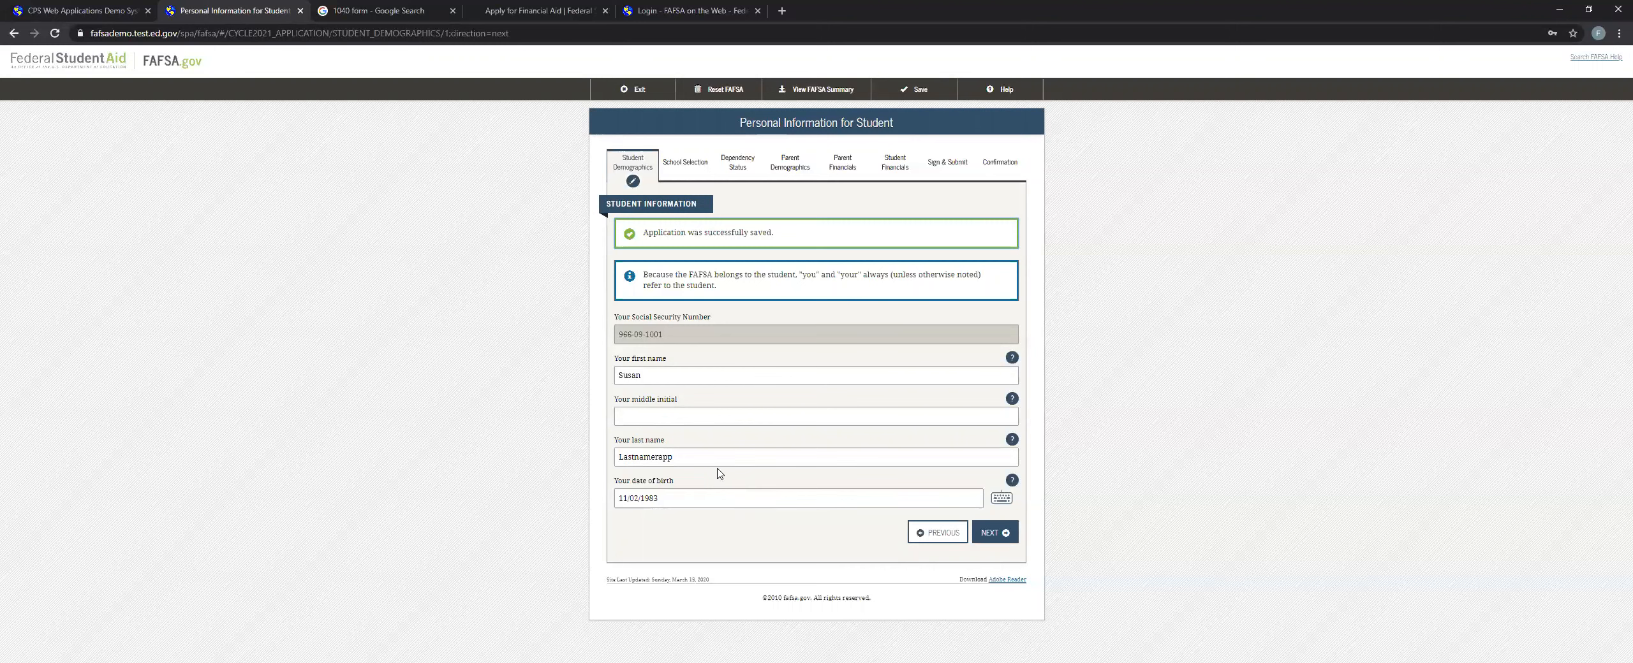
Accept the prefilled personal information, e-mail and phone, and address pages to reach Student Residency and Eligibility.
{"action": "left_click", "coordinate": [997, 540]}
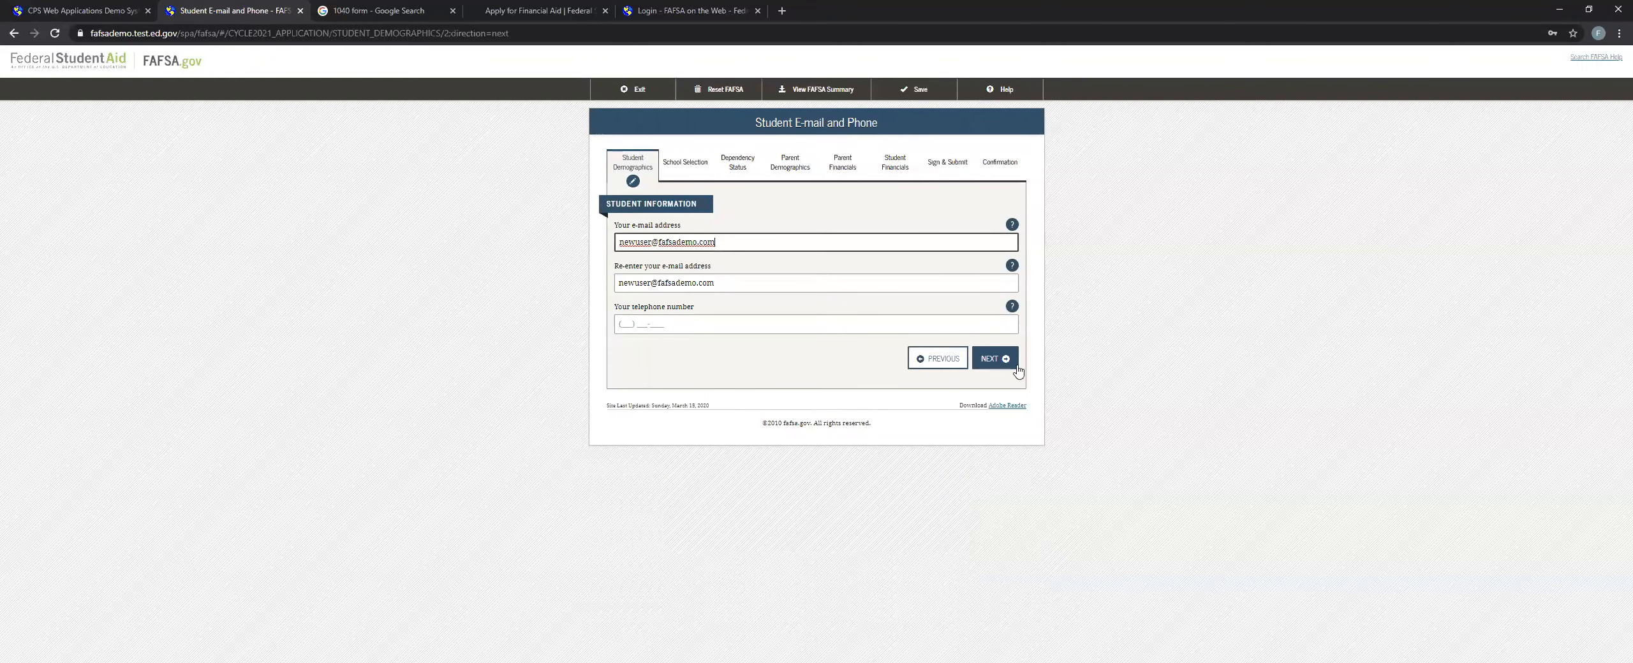
{"action": "left_click", "coordinate": [1002, 369]}
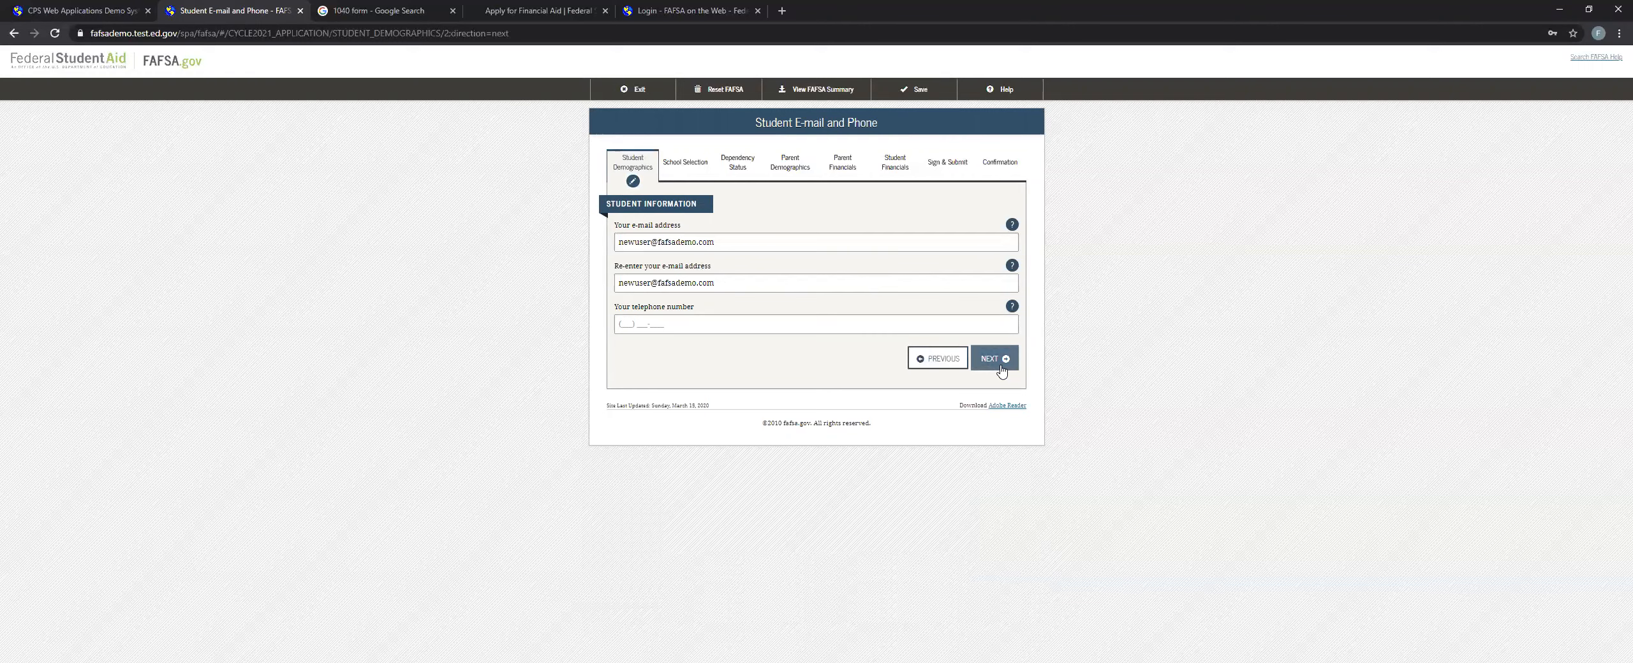
{"action": "left_click", "coordinate": [1000, 407]}
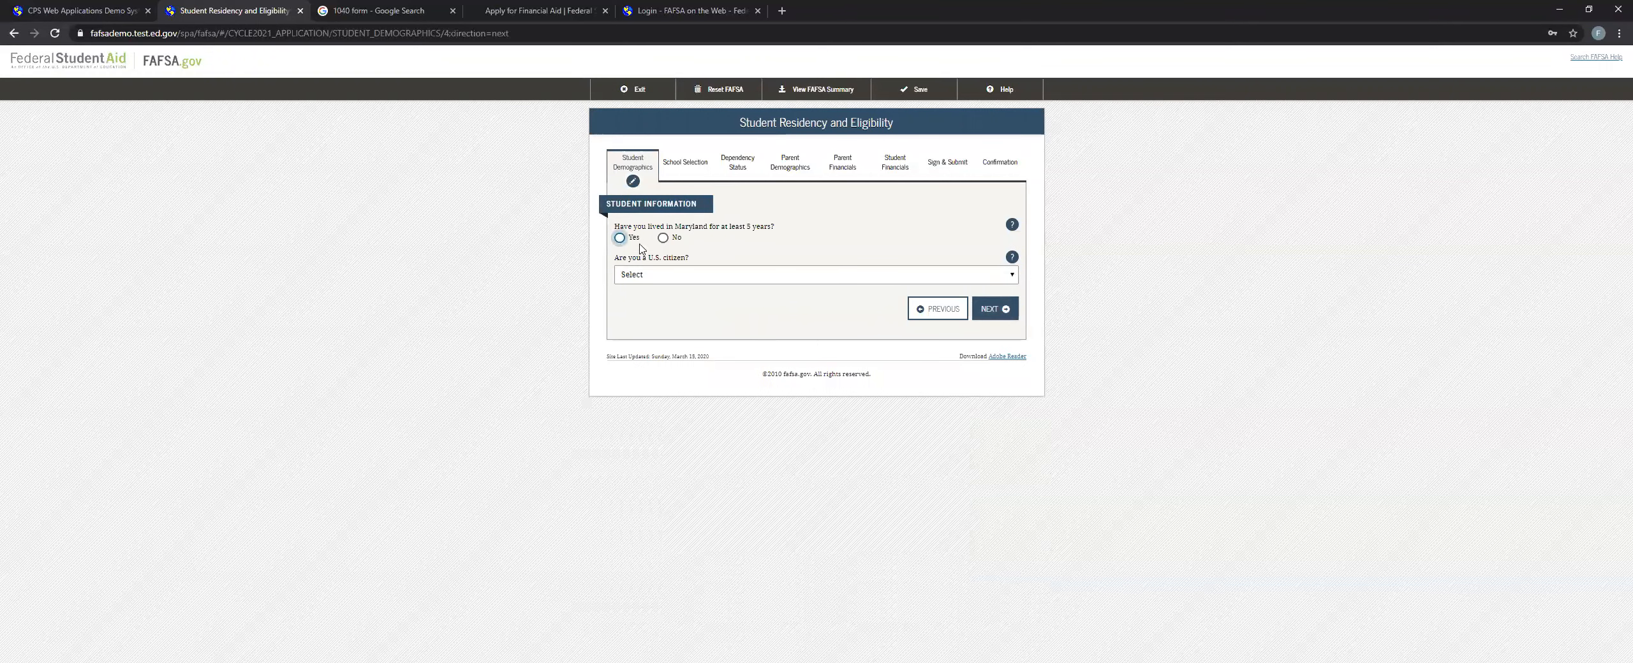
Return from the residency questions to the student's address, change the state to New York, and continue.
{"action": "left_click_drag", "start_coordinate": [635, 225], "coordinate": [676, 228]}
{"action": "left_click", "coordinate": [699, 229]}
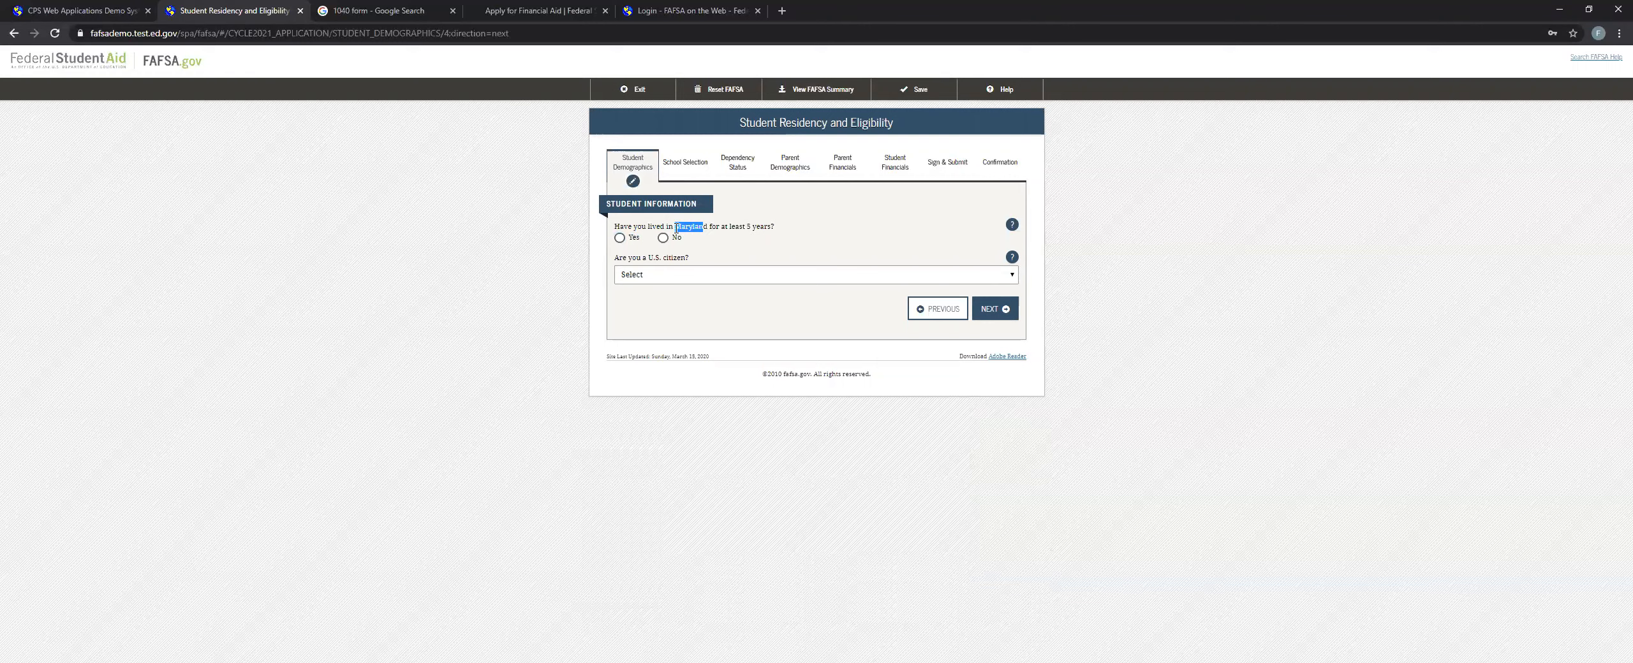
{"action": "left_click", "coordinate": [940, 307]}
{"action": "left_click", "coordinate": [681, 326]}
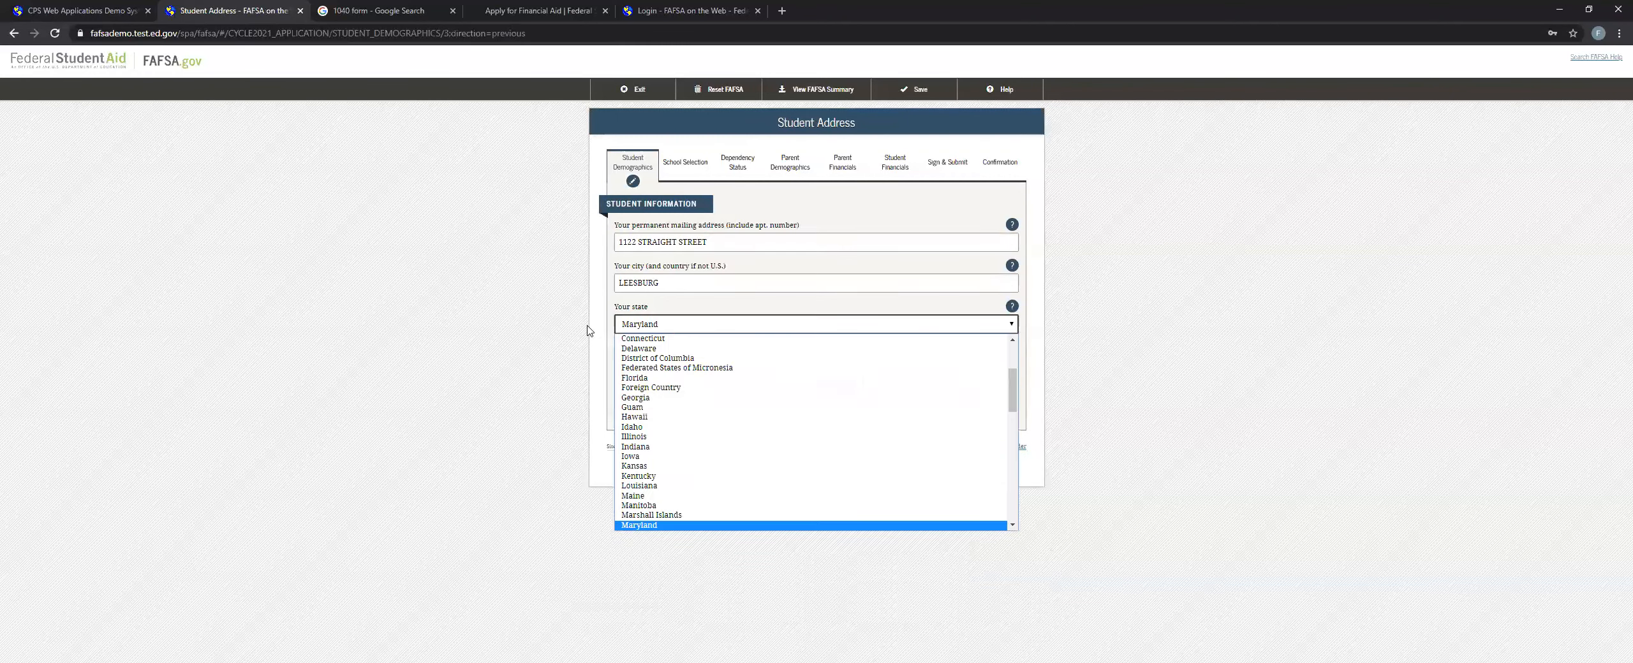
{"action": "type", "text": "new"}
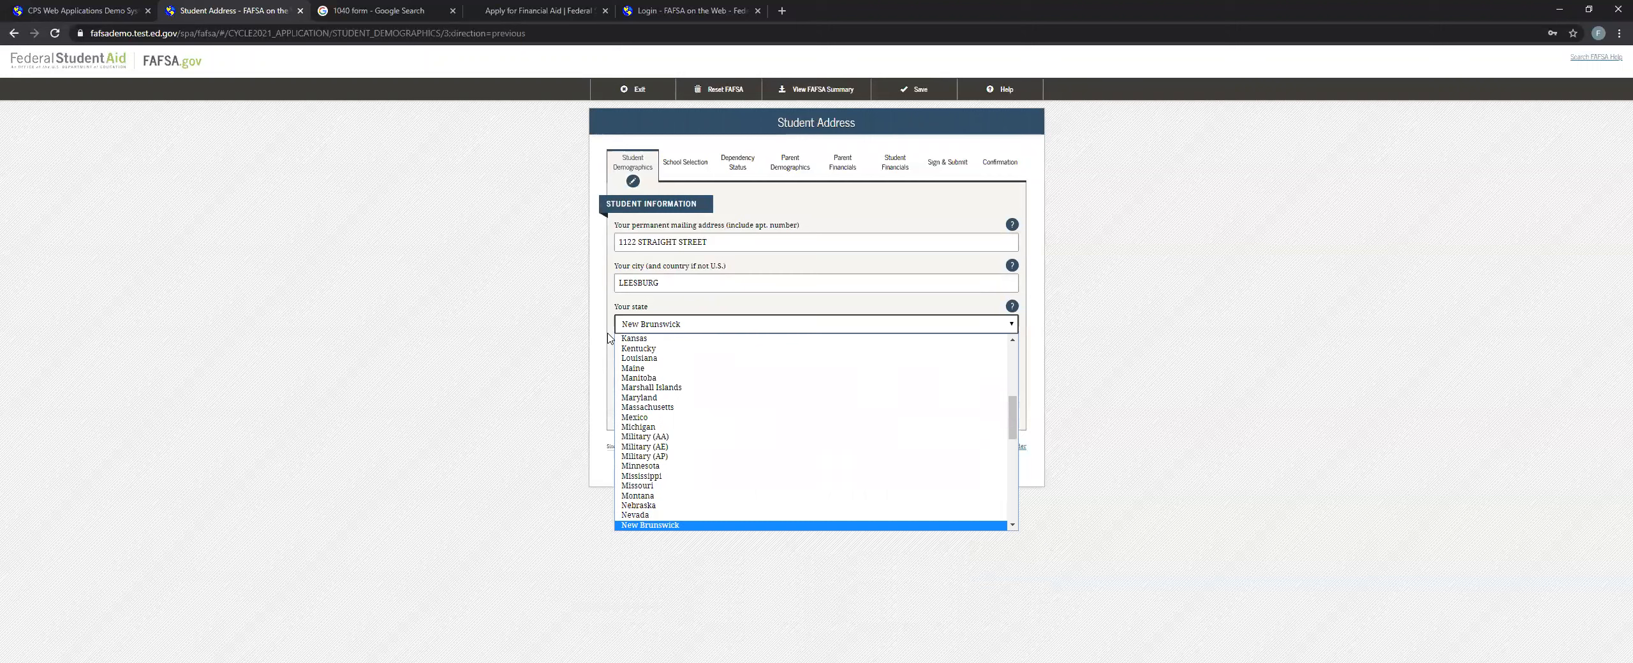
{"action": "scroll", "coordinate": [678, 440], "scroll_direction": "down", "scroll_amount": 2}
{"action": "type", "text": "new"}
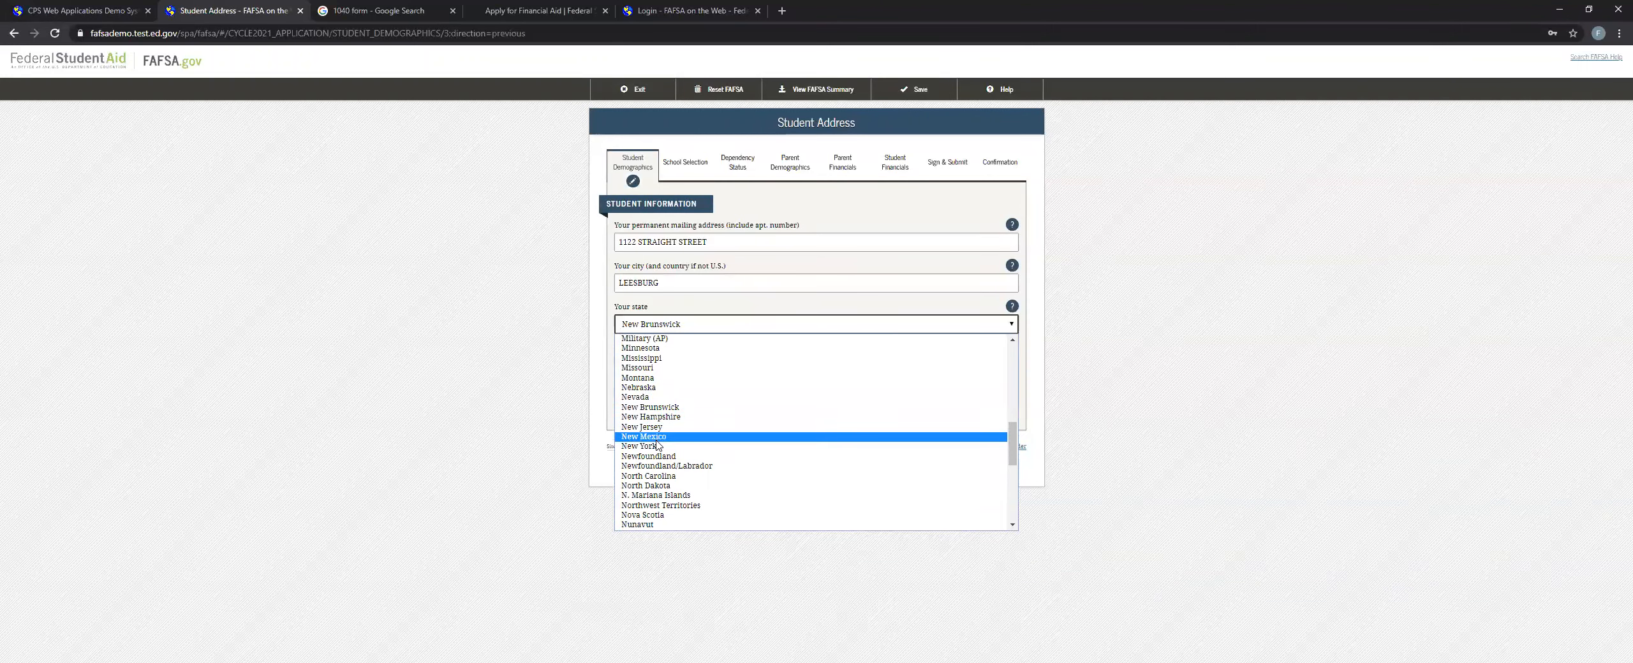
{"action": "left_click", "coordinate": [655, 452]}
{"action": "left_click", "coordinate": [992, 400]}
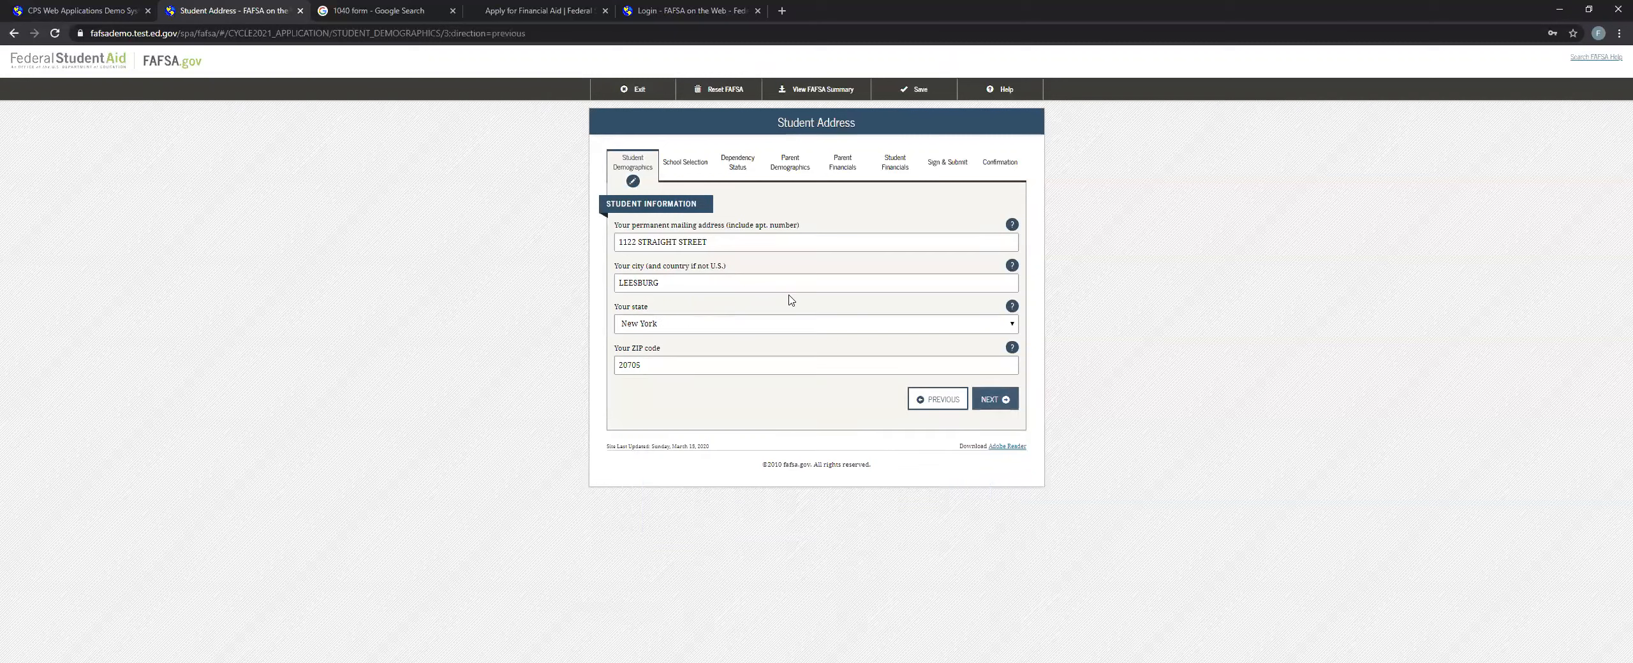
Answer No to having lived in New York for at least 5 years and keep New York as the state of legal residence.
{"action": "left_click_drag", "start_coordinate": [679, 226], "coordinate": [708, 228]}
{"action": "left_click", "coordinate": [716, 237]}
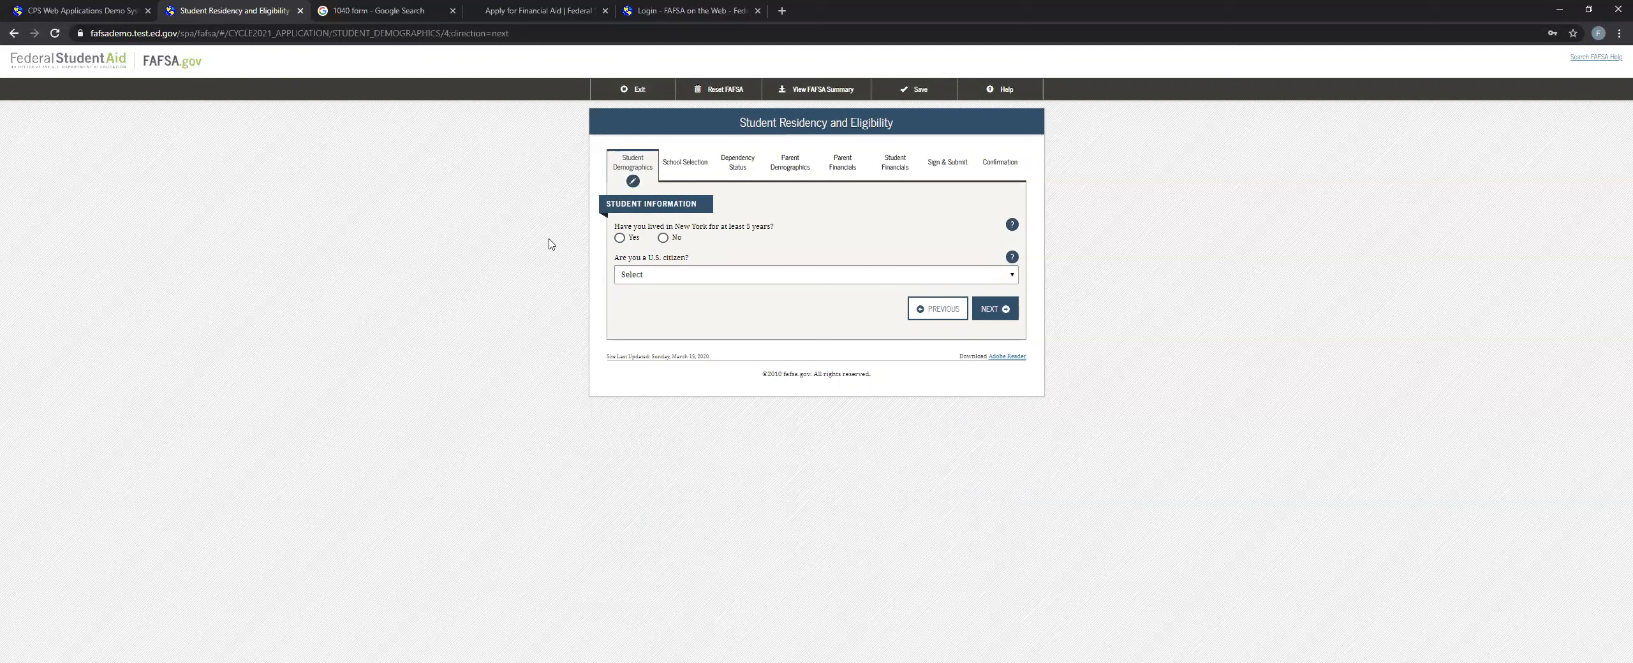
{"action": "left_click", "coordinate": [663, 241]}
{"action": "left_click", "coordinate": [671, 279]}
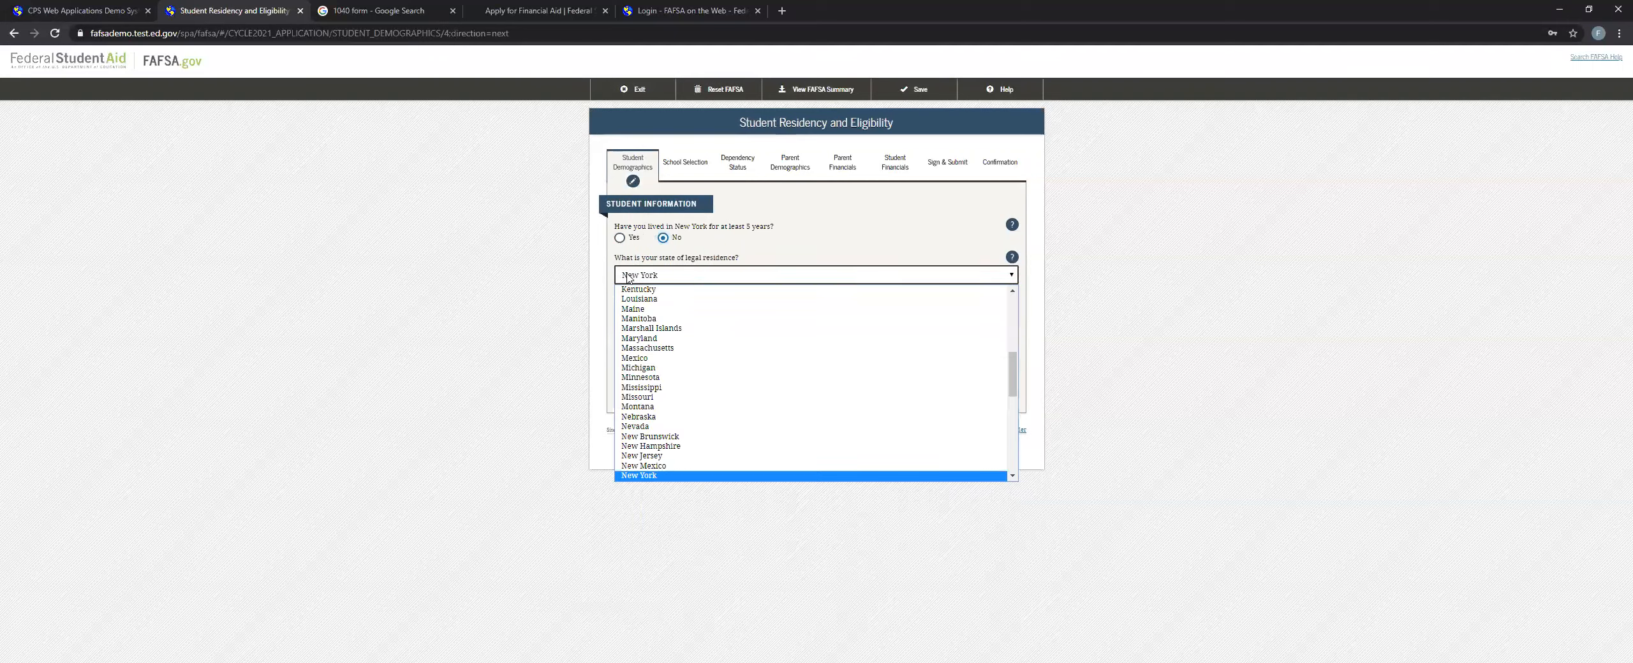
{"action": "left_click", "coordinate": [708, 279]}
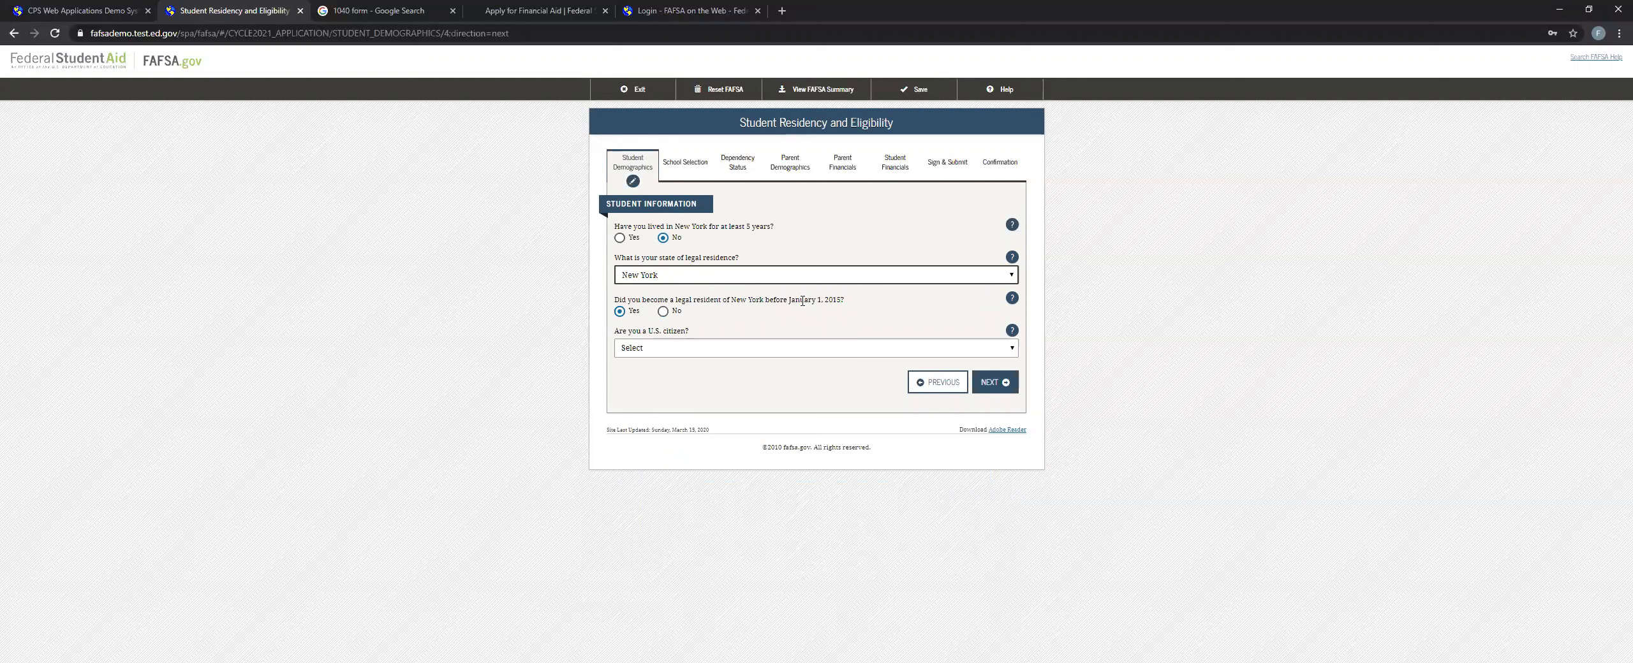
Answer No to becoming a legal resident before January 1, 2015, and enter 04/2016 as the residency start date.
{"action": "left_click_drag", "start_coordinate": [832, 305], "coordinate": [828, 304]}
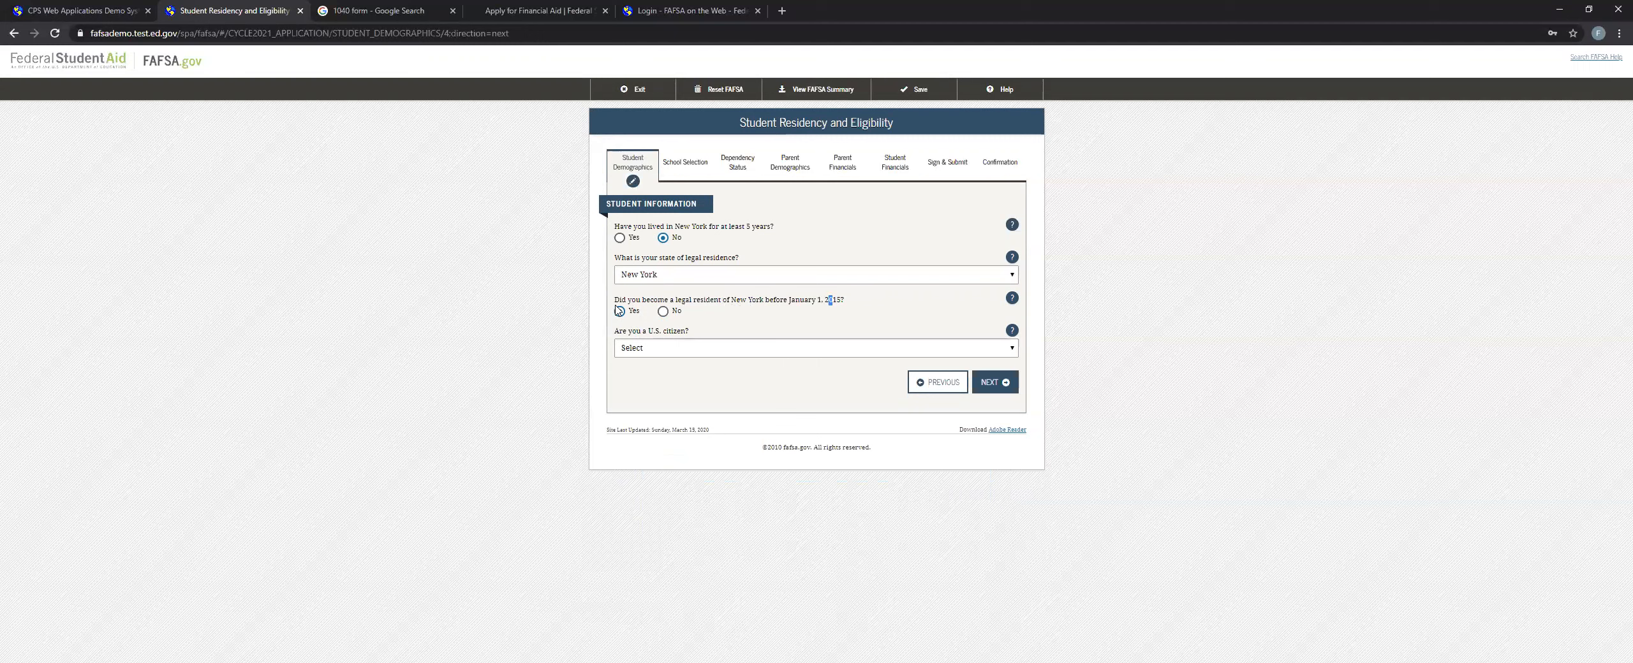
{"action": "left_click", "coordinate": [675, 312]}
{"action": "left_click", "coordinate": [638, 341]}
{"action": "type", "text": "04/2016"}
Set the citizenship answer to "Yes, I am a U.S. citizen (or U.S. national)" and continue to Student Education.
{"action": "left_click", "coordinate": [690, 386]}
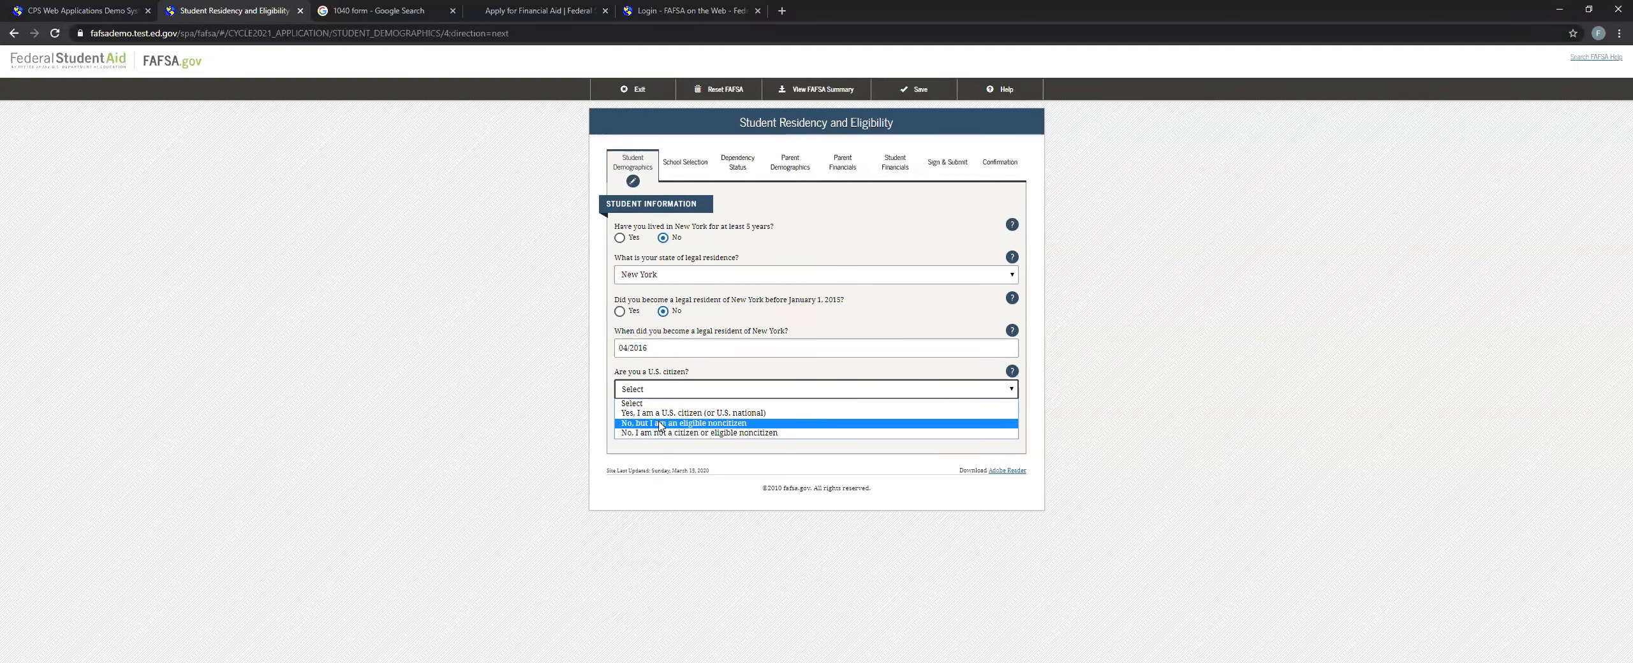
{"action": "mouse_move", "coordinate": [620, 372]}
{"action": "left_mouse_down"}
{"action": "mouse_move", "coordinate": [698, 375]}
{"action": "mouse_move", "coordinate": [624, 384]}
{"action": "left_mouse_up"}
{"action": "left_click", "coordinate": [697, 375]}
{"action": "left_click", "coordinate": [623, 384]}
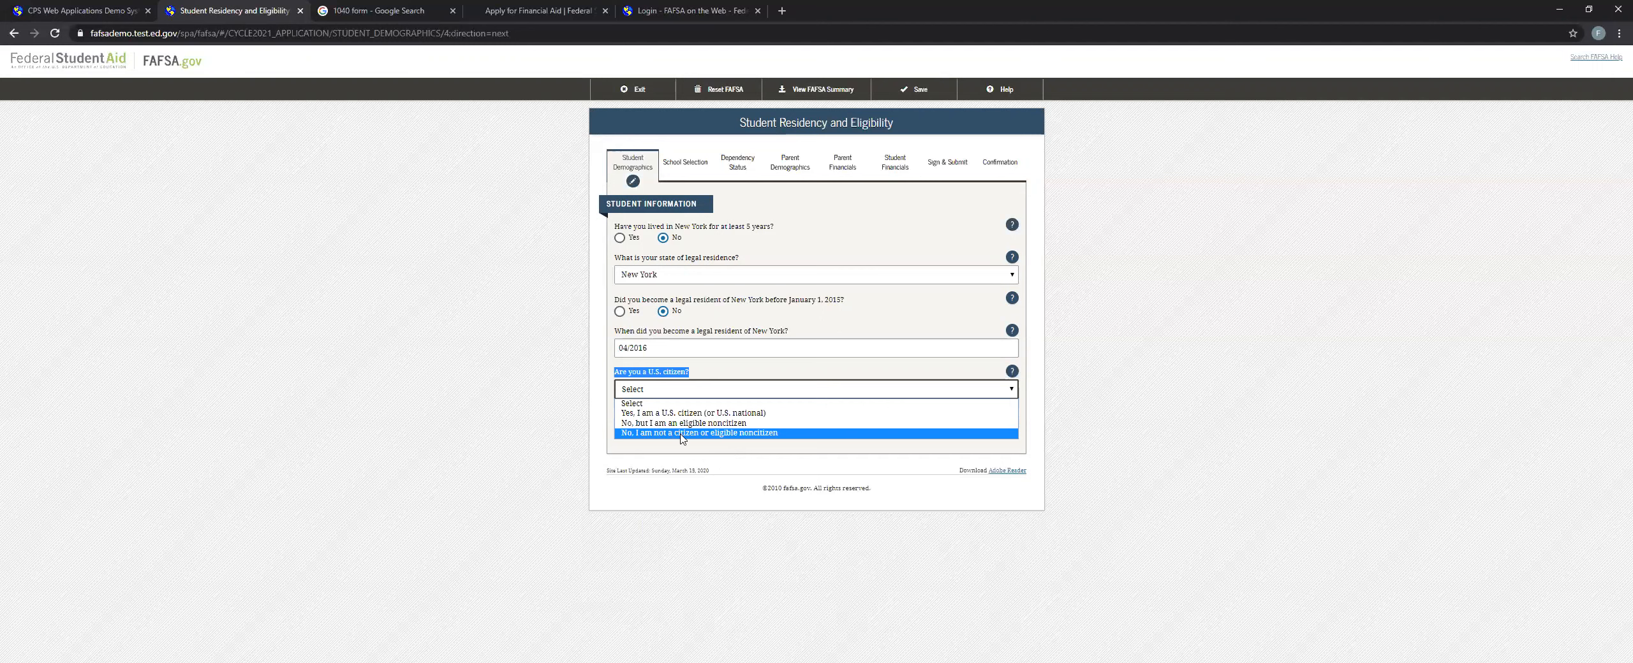
{"action": "left_click", "coordinate": [721, 413]}
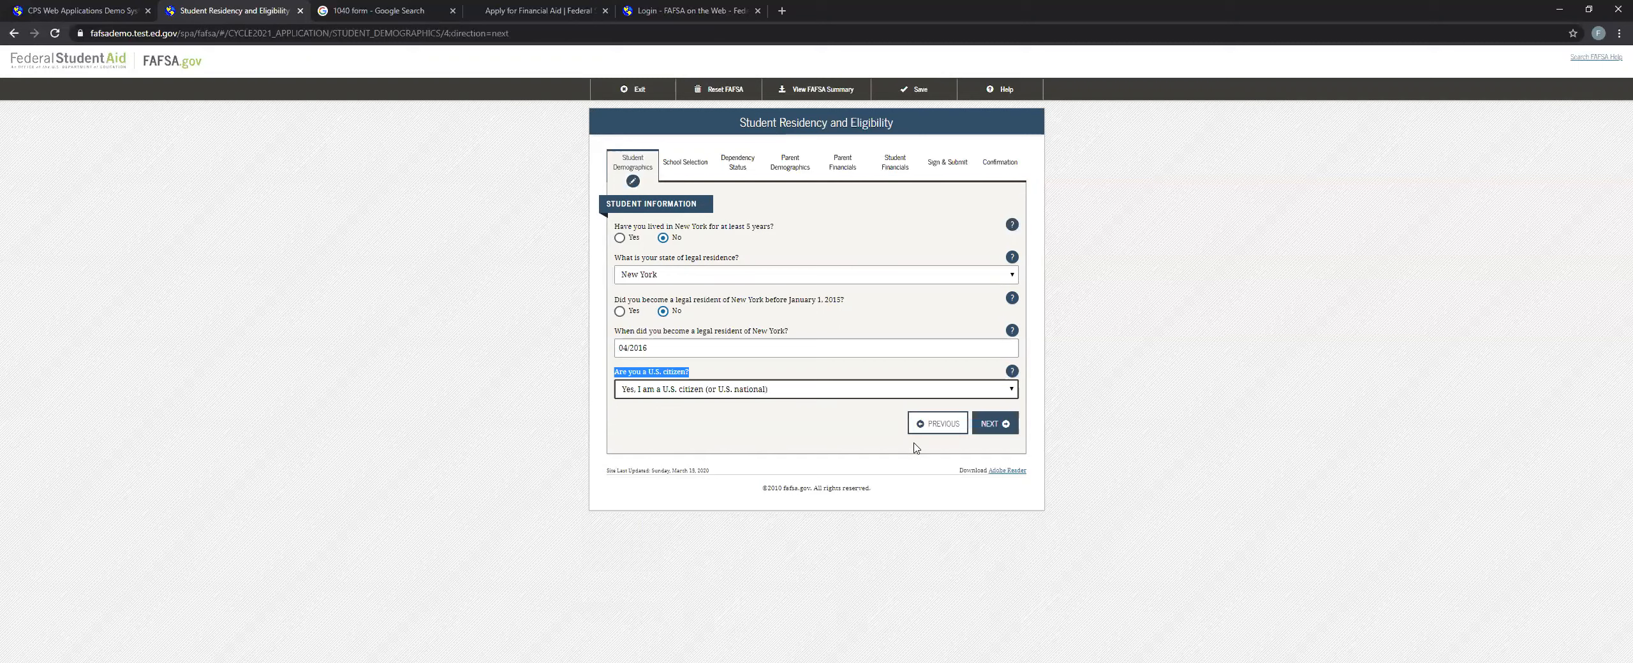
{"action": "left_click", "coordinate": [980, 429]}
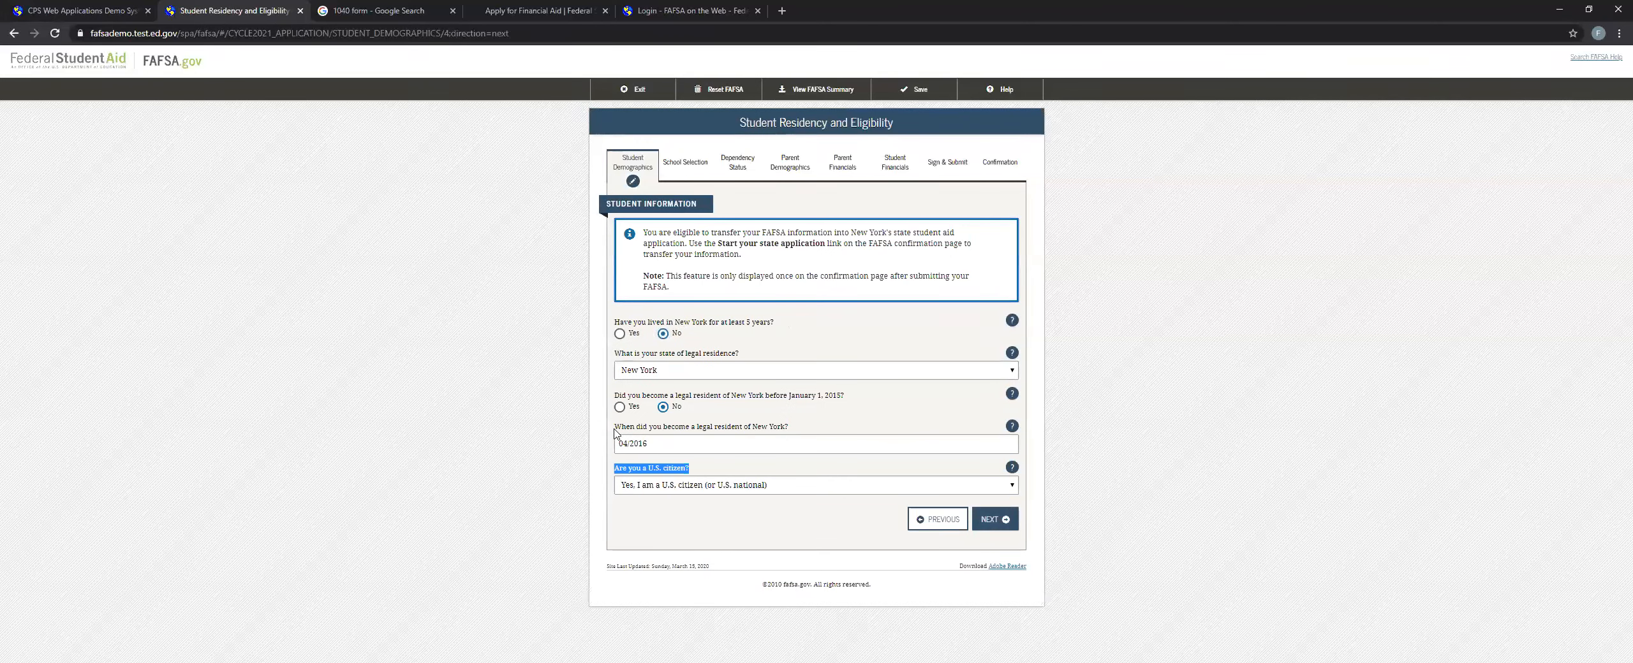
{"action": "left_click", "coordinate": [994, 519]}
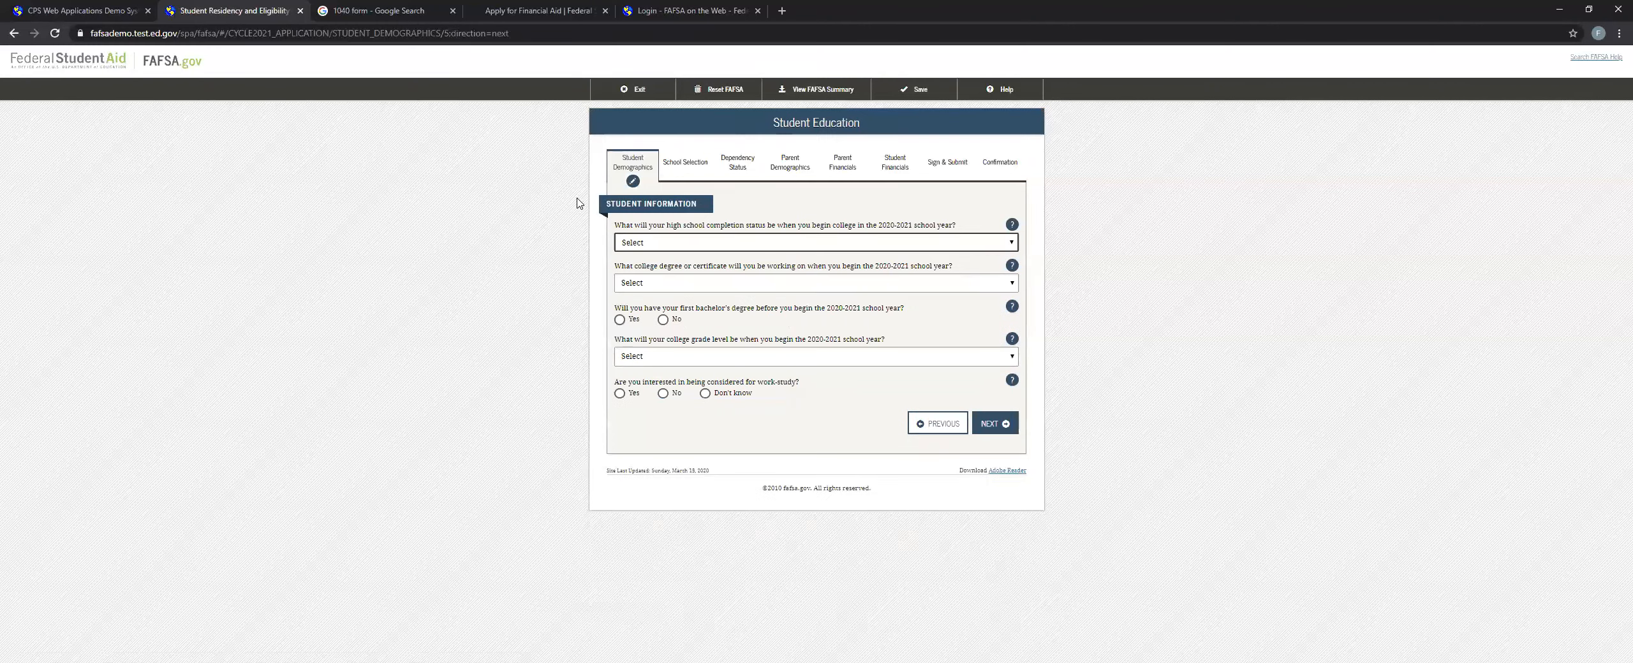
Set high school completion to High school diploma and the college degree to Associate degree (general education/transfer program).
{"action": "left_click", "coordinate": [701, 243]}
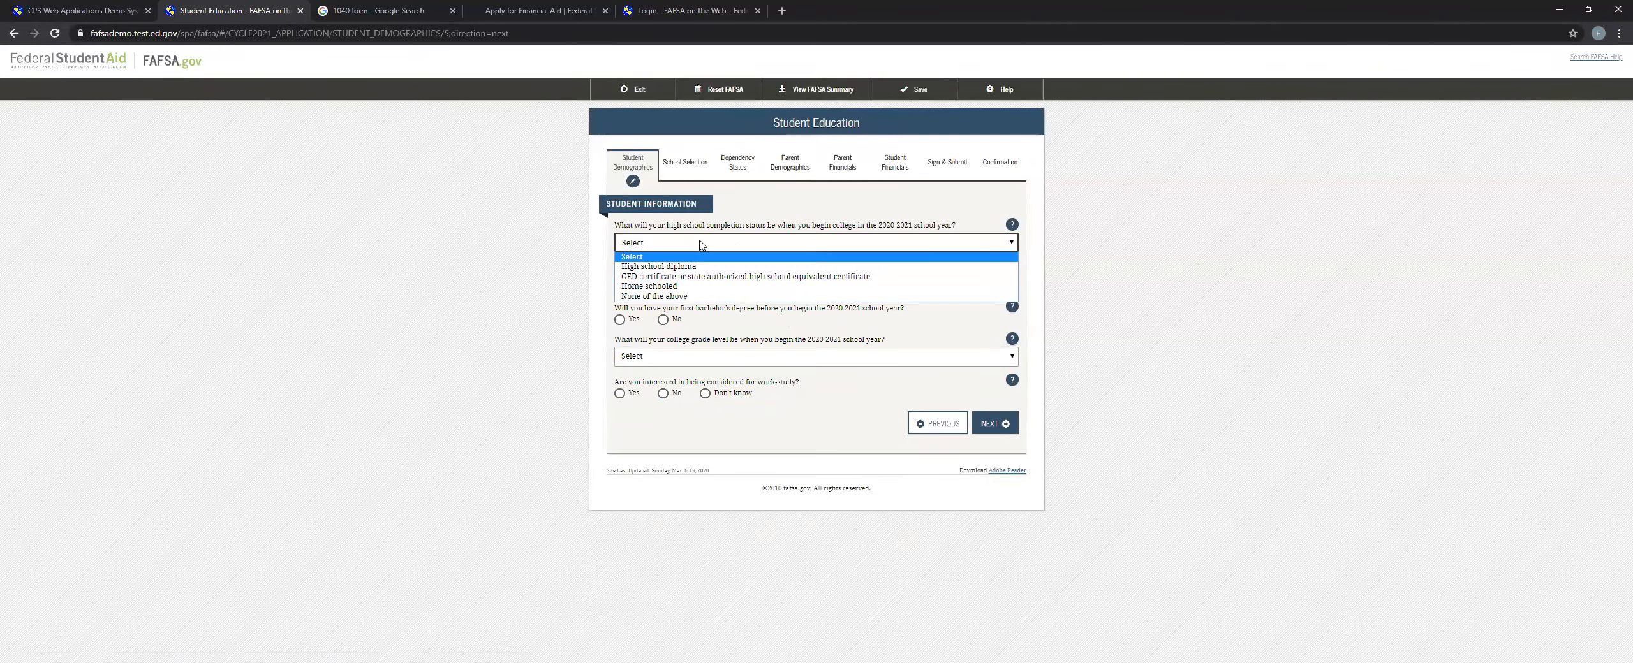
{"action": "left_click", "coordinate": [661, 271]}
{"action": "left_click", "coordinate": [633, 288]}
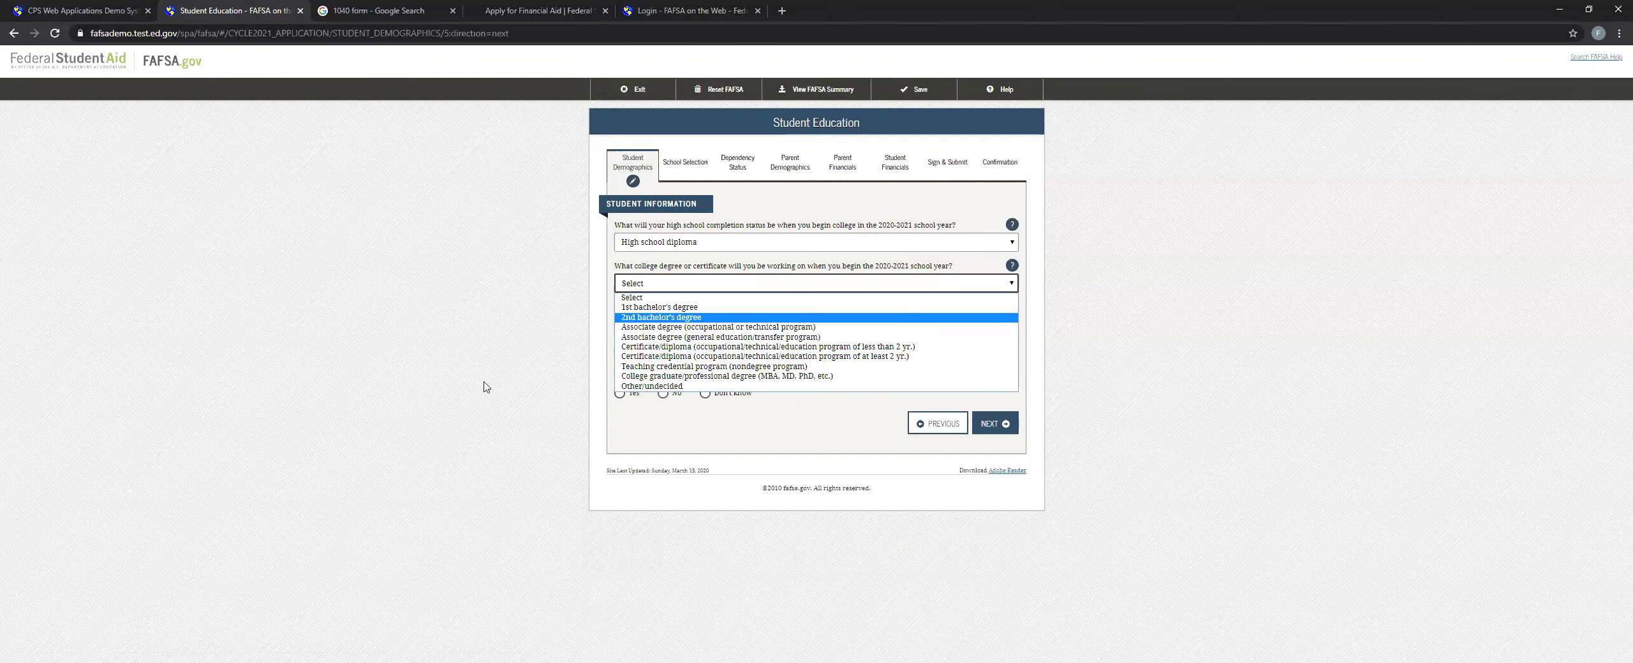
{"action": "left_click", "coordinate": [660, 343]}
Answer No to having a first bachelor's degree before the 2020-2021 school year begins.
{"action": "left_click_drag", "start_coordinate": [612, 310], "coordinate": [885, 318]}
{"action": "left_click", "coordinate": [847, 325]}
{"action": "left_click", "coordinate": [878, 324]}
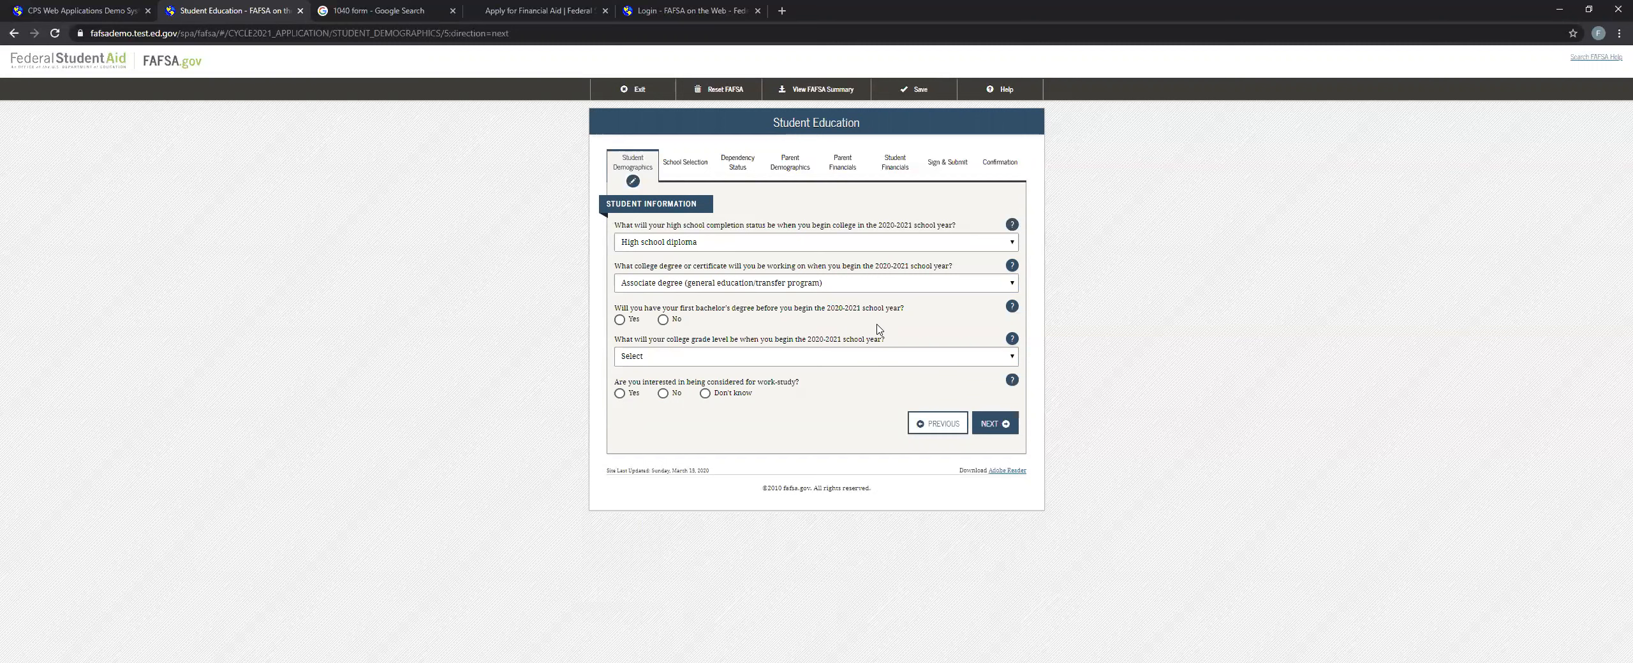
{"action": "left_click", "coordinate": [619, 319]}
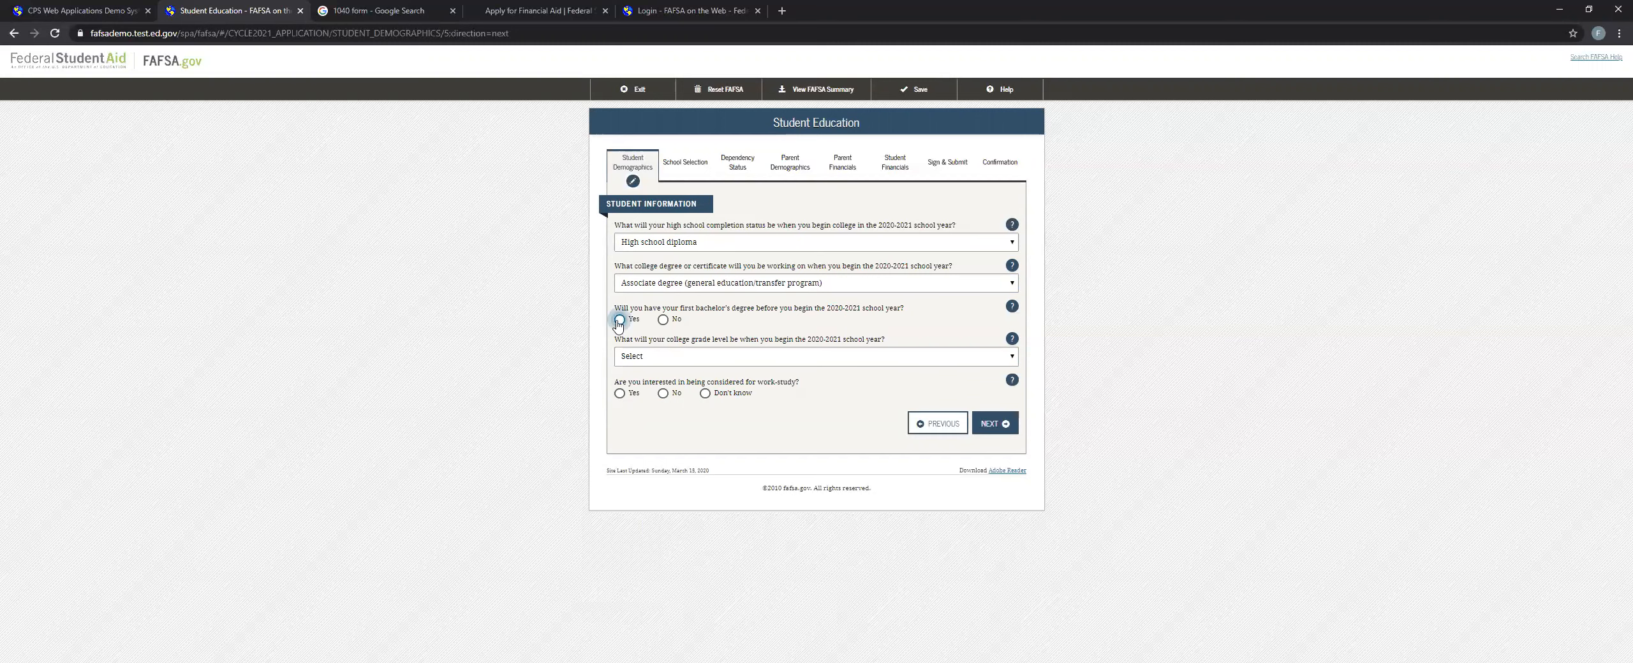
{"action": "left_click", "coordinate": [659, 319]}
{"action": "left_click", "coordinate": [629, 320]}
{"action": "left_click", "coordinate": [665, 321]}
Choose the 2020-2021 college grade level and answer Yes to work-study, continuing to Student Selective Service.
{"action": "left_click_drag", "start_coordinate": [811, 340], "coordinate": [846, 341]}
{"action": "left_click", "coordinate": [821, 362]}
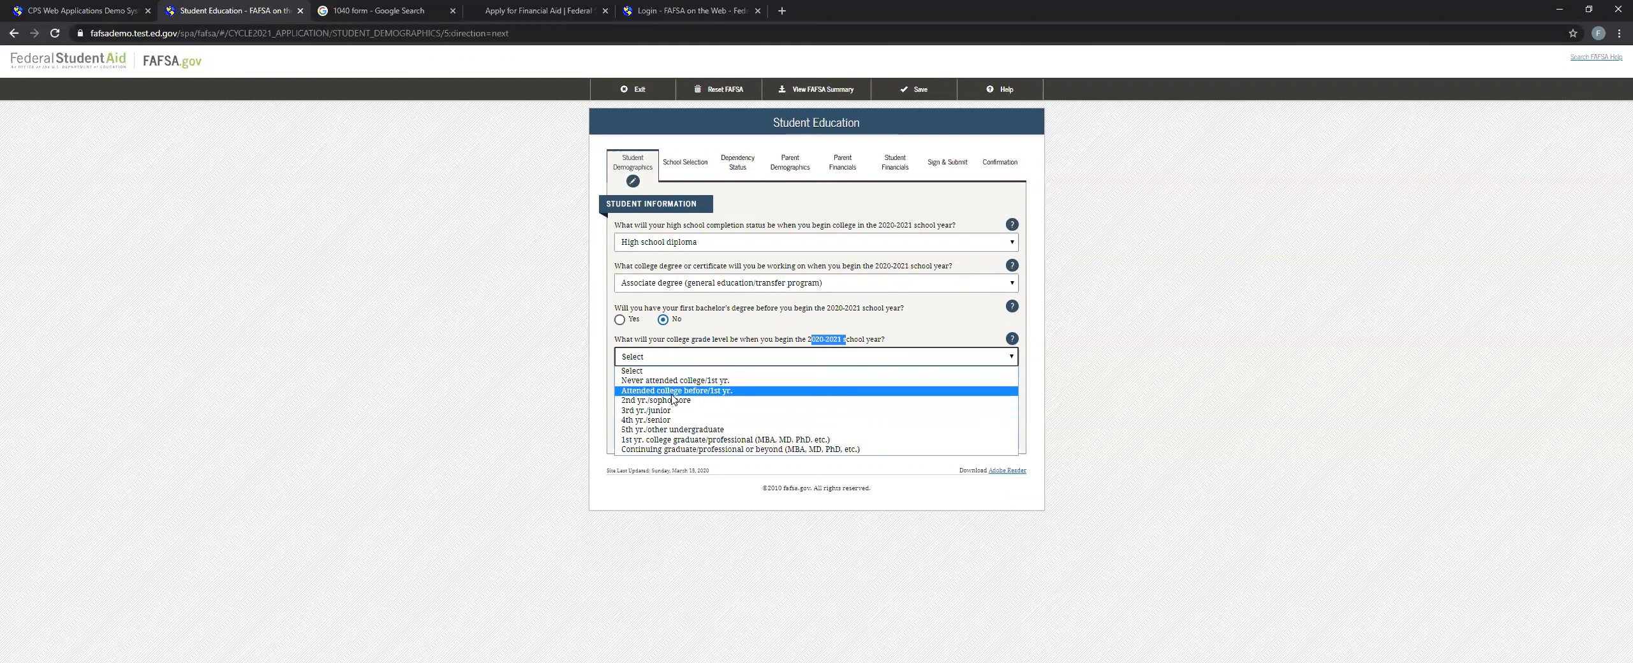
{"action": "left_click", "coordinate": [680, 362]}
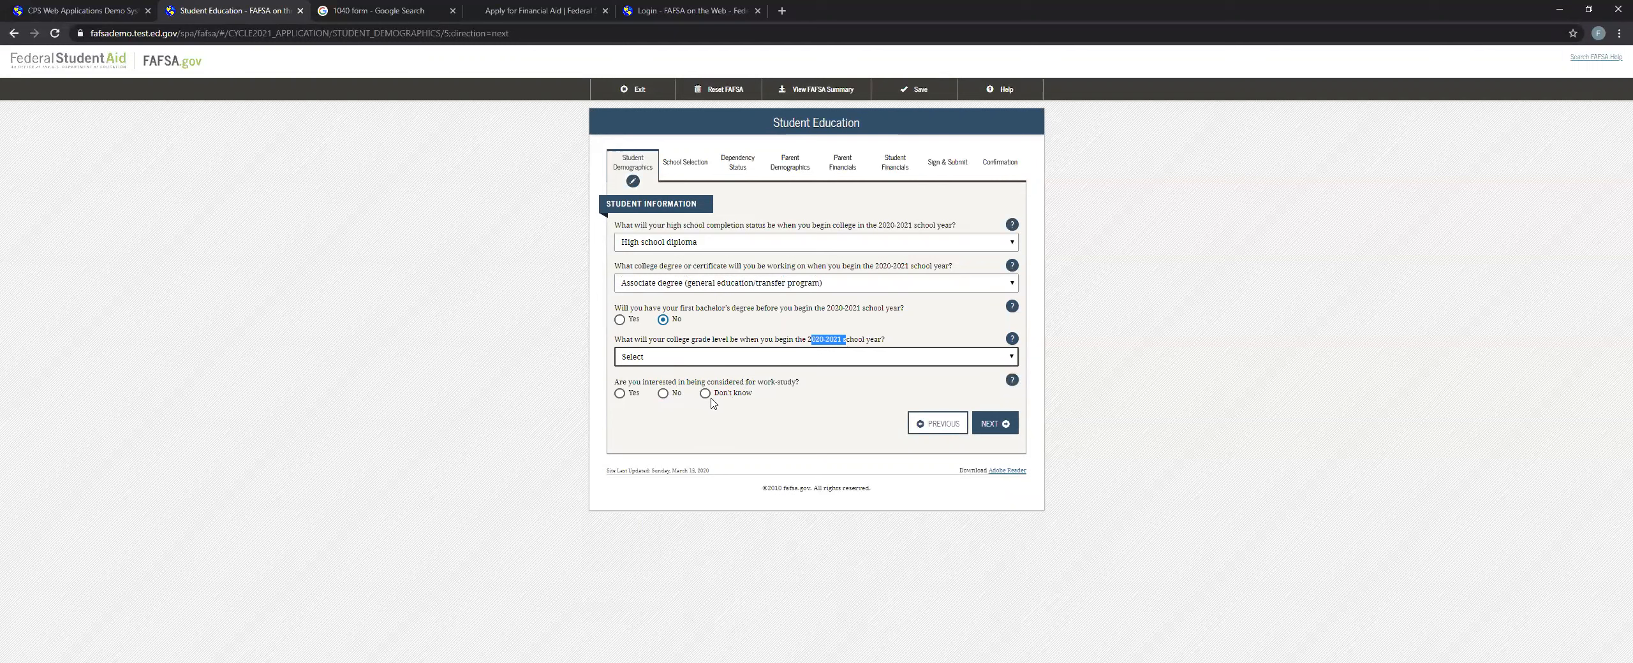
{"action": "left_click", "coordinate": [619, 394]}
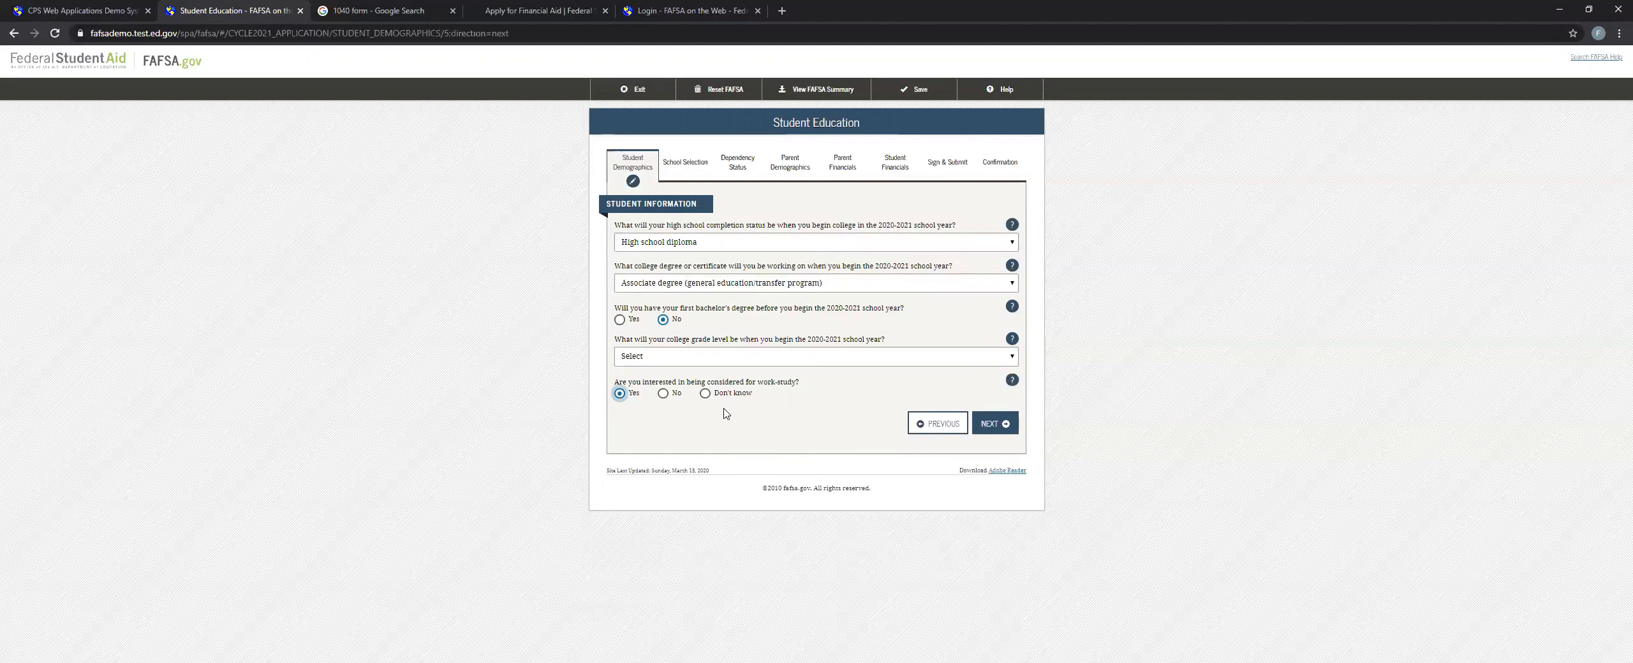
{"action": "left_click", "coordinate": [1014, 413]}
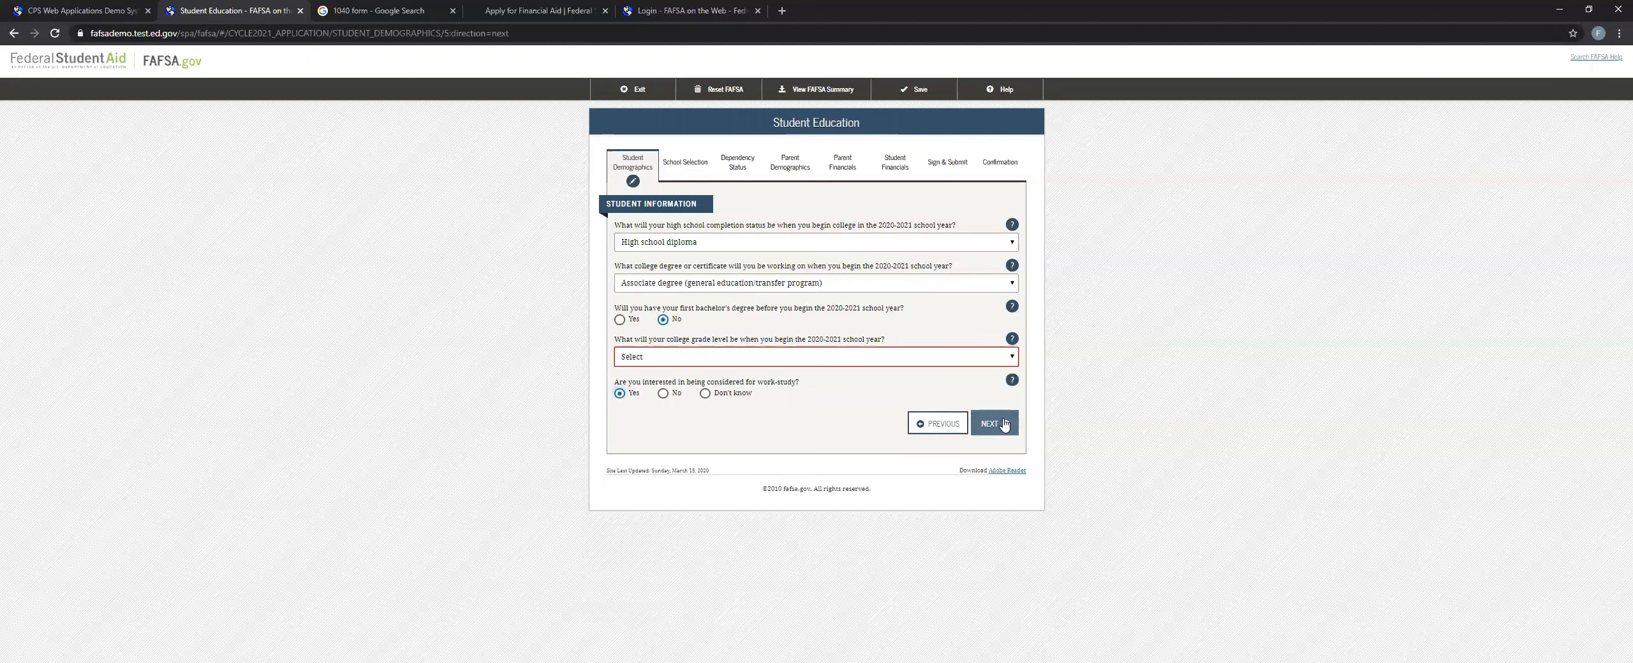
{"action": "left_click", "coordinate": [991, 400]}
{"action": "left_click", "coordinate": [724, 444]}
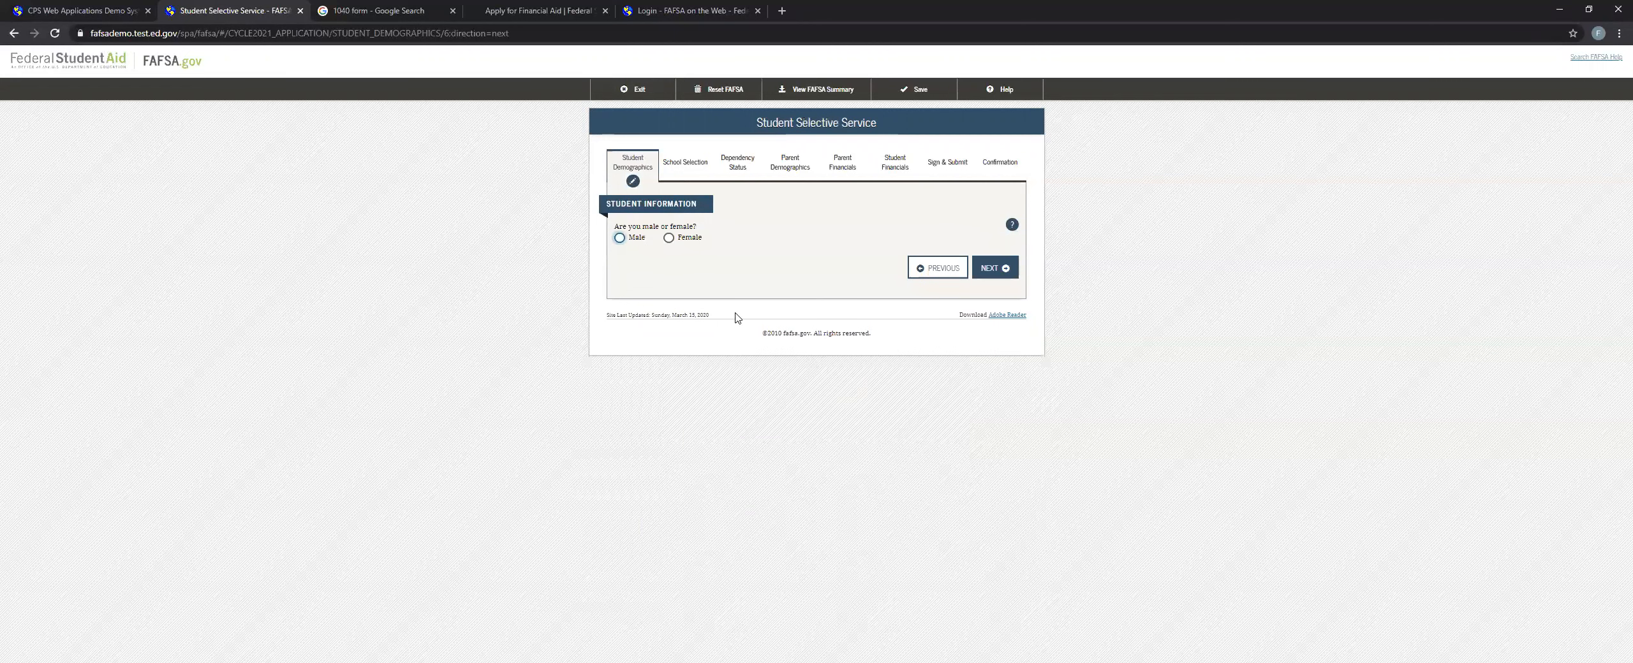
Answer Female on Student Selective Service, continue, and move past the Student Driver's License page without entering a license.
{"action": "left_click", "coordinate": [635, 242]}
{"action": "left_click", "coordinate": [671, 240]}
{"action": "left_click", "coordinate": [622, 240]}
{"action": "double_click", "coordinate": [666, 240]}
{"action": "left_click", "coordinate": [619, 240]}
{"action": "left_click", "coordinate": [613, 280]}
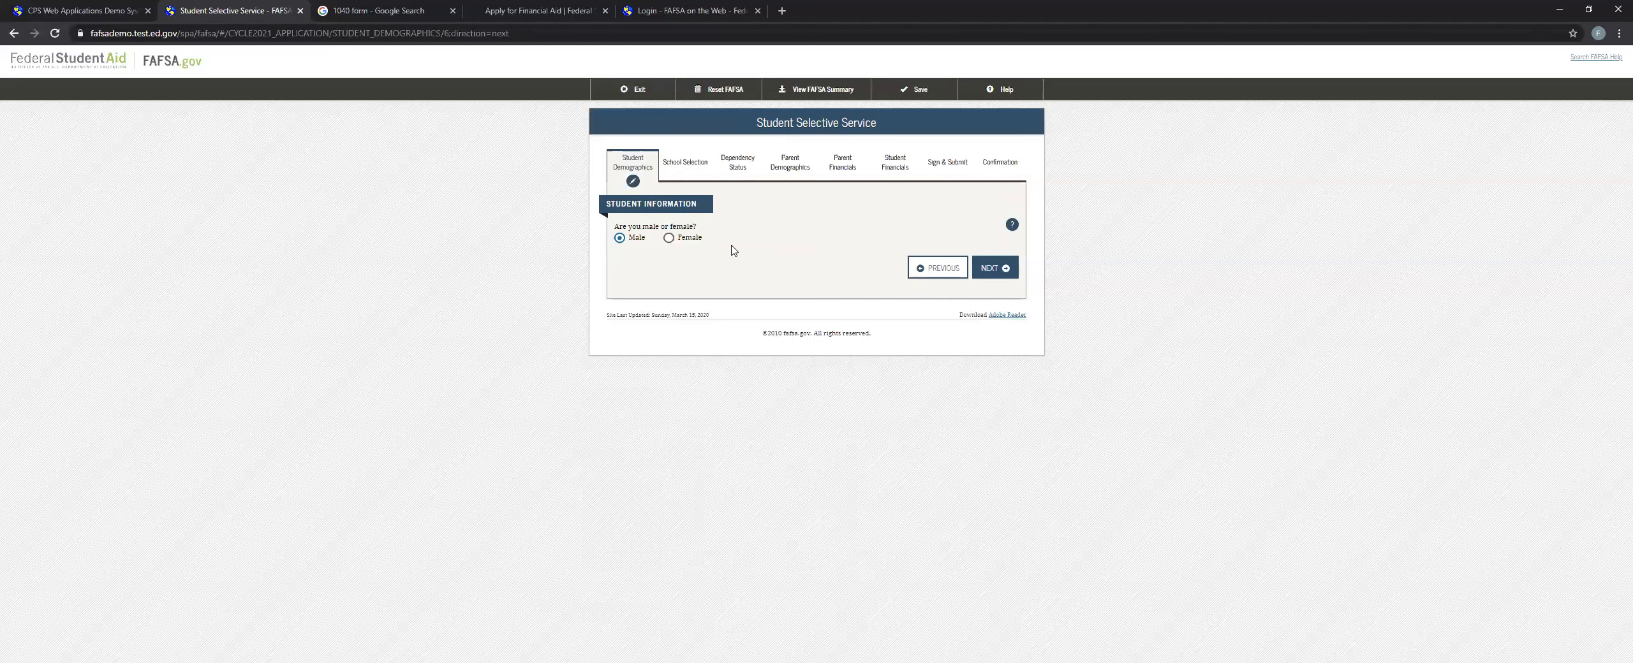
{"action": "left_click", "coordinate": [684, 242]}
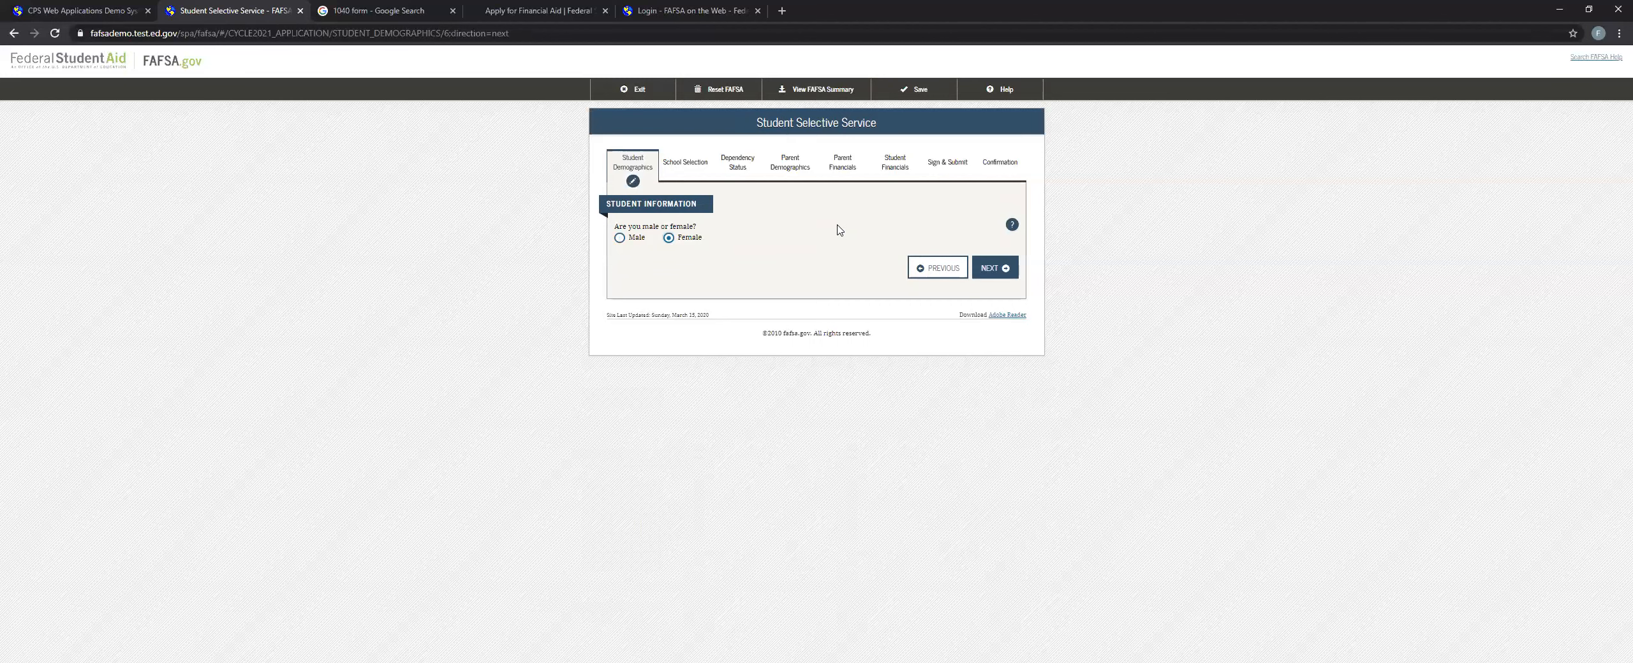
{"action": "left_click", "coordinate": [995, 268]}
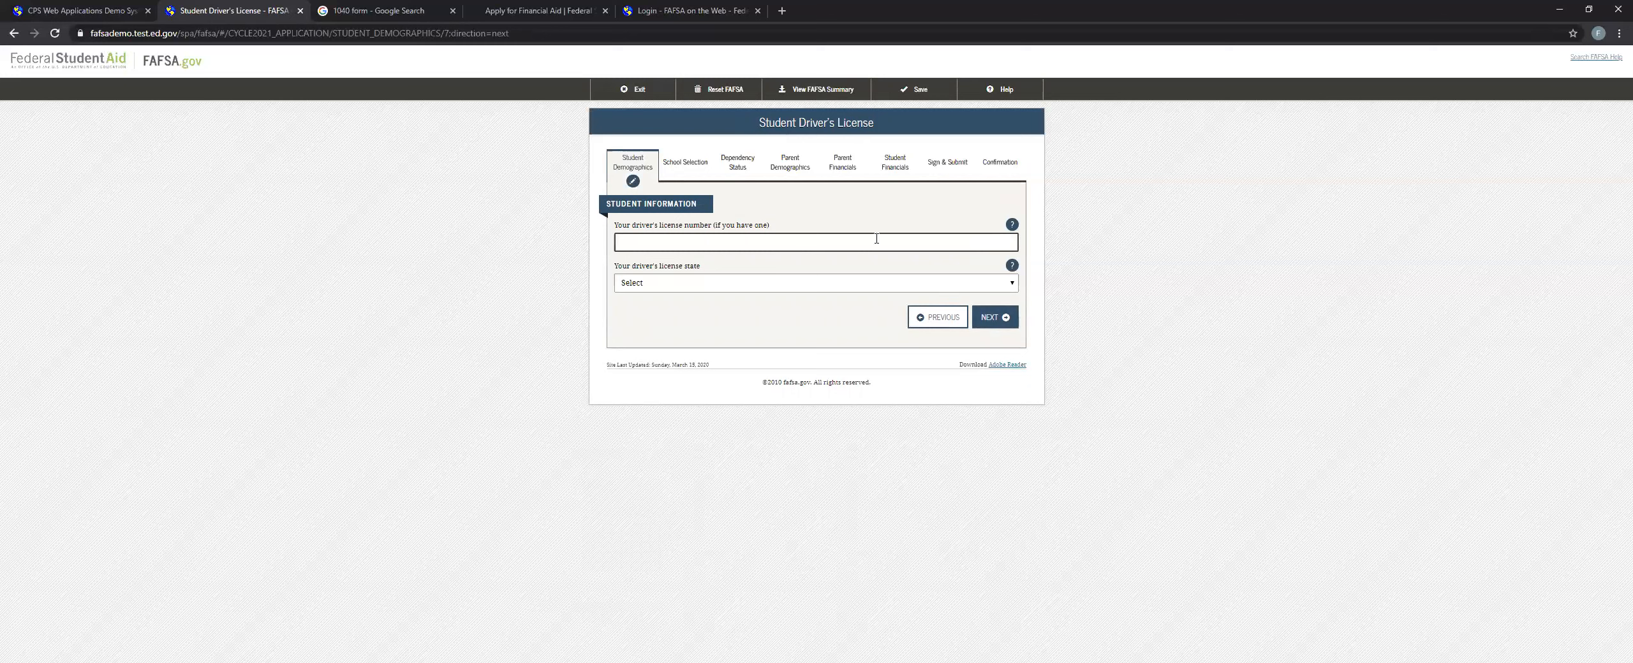
{"action": "left_click", "coordinate": [986, 326]}
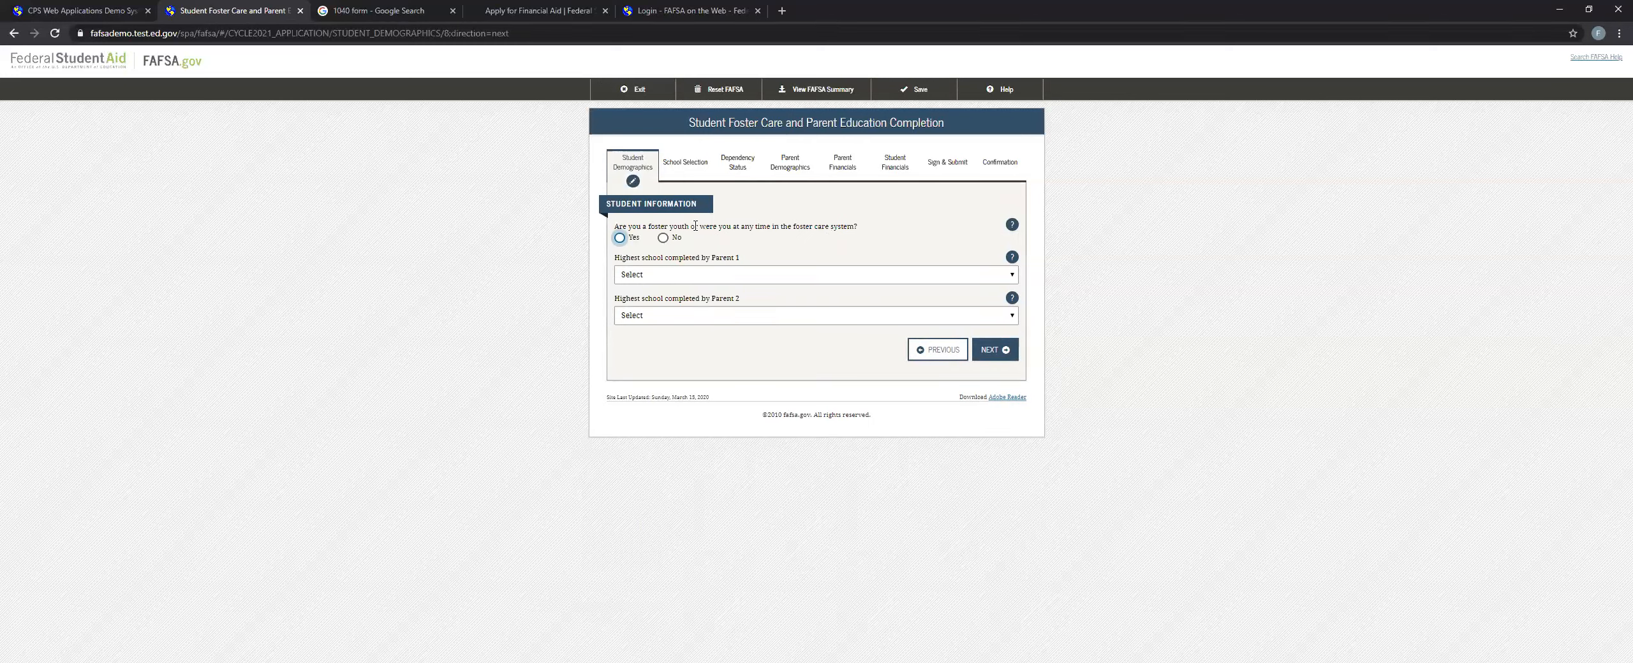
Answer No to foster care, set the highest school completed by both parents to Other/unknown, and continue.
{"action": "left_click", "coordinate": [662, 238]}
{"action": "left_click", "coordinate": [698, 275]}
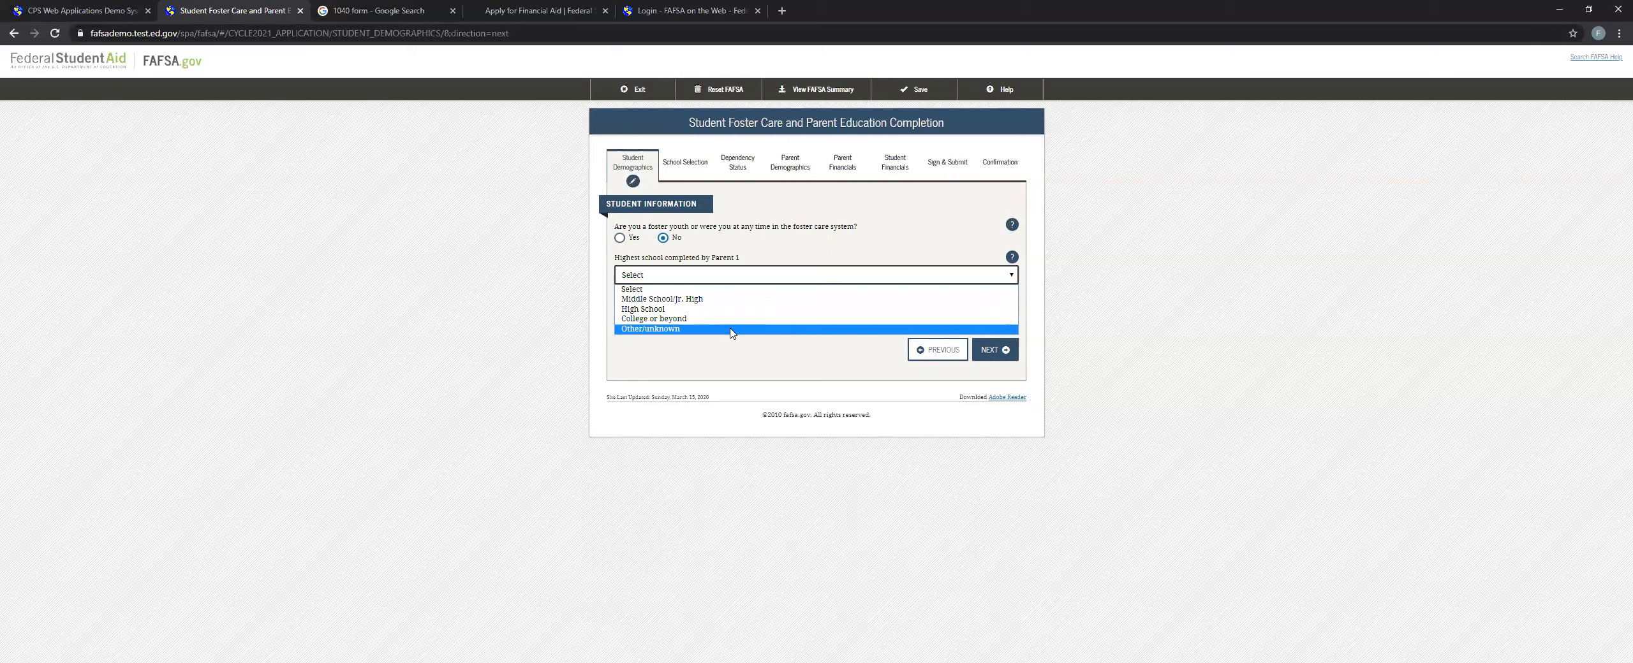
{"action": "left_click", "coordinate": [731, 330]}
{"action": "left_click", "coordinate": [733, 317]}
{"action": "left_click", "coordinate": [727, 371]}
{"action": "left_click", "coordinate": [986, 348]}
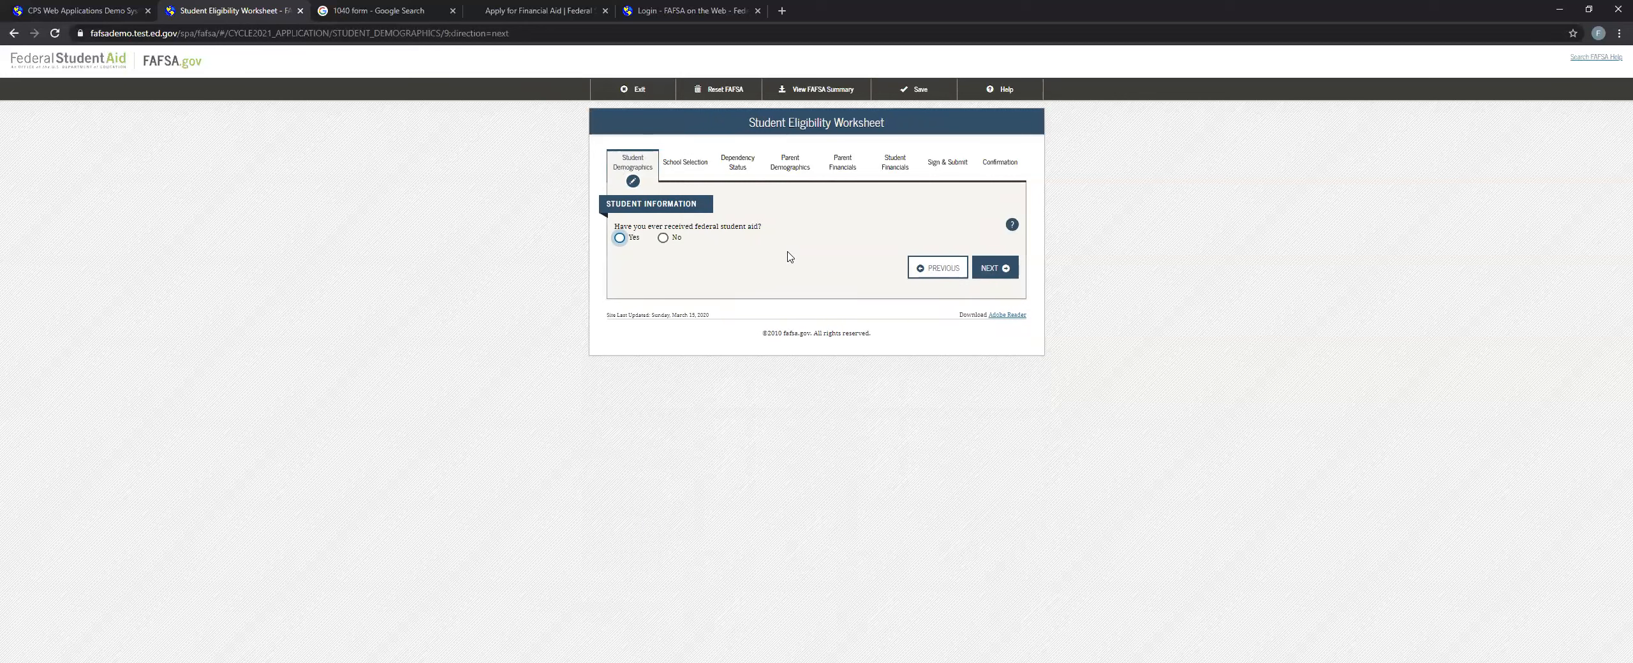
Answer Yes to having received federal student aid and No to the drug conviction question, then continue to School Selection.
{"action": "left_click", "coordinate": [669, 240]}
{"action": "left_click", "coordinate": [635, 240]}
{"action": "left_click_drag", "start_coordinate": [657, 296], "coordinate": [685, 297]}
{"action": "left_click", "coordinate": [634, 317]}
{"action": "left_click_drag", "start_coordinate": [627, 338], "coordinate": [629, 350]}
{"action": "left_click", "coordinate": [629, 350]}
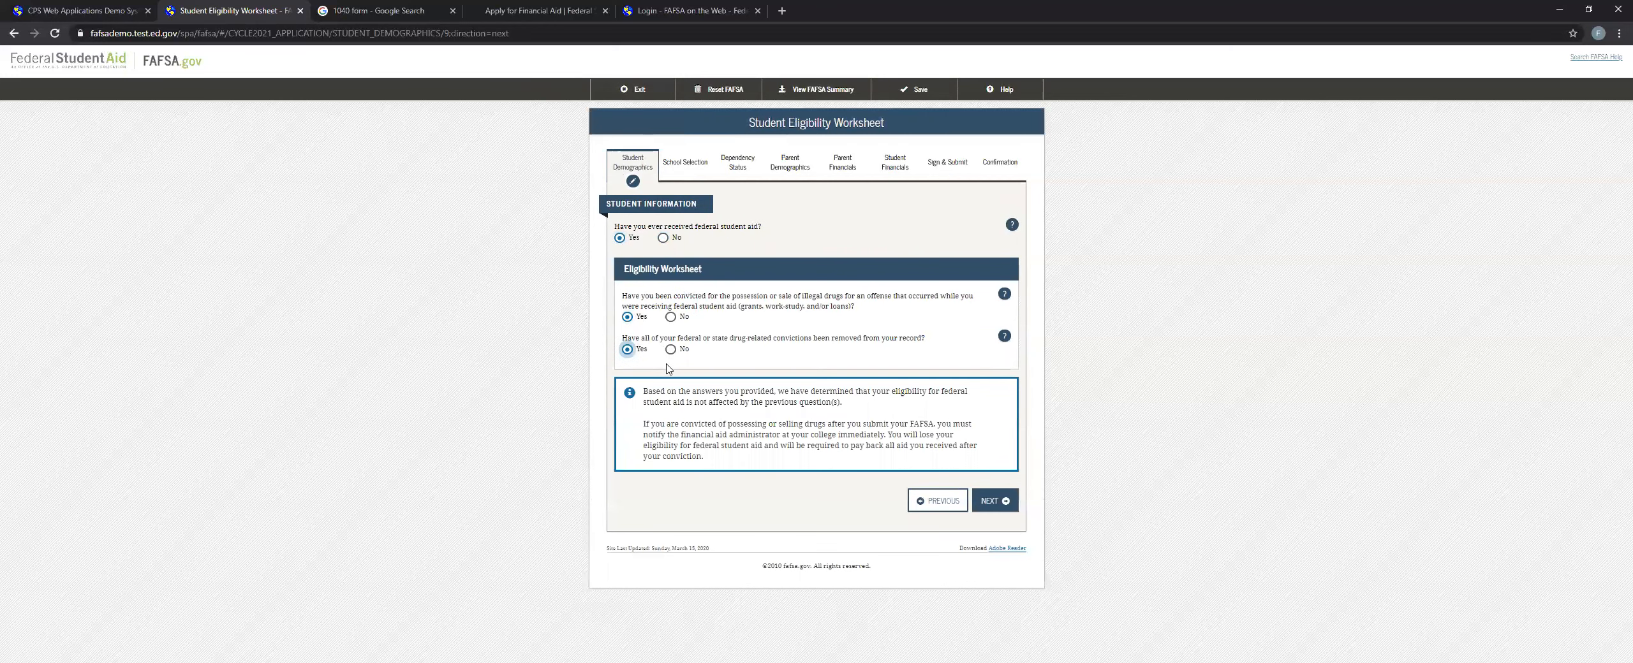
{"action": "left_click", "coordinate": [670, 316]}
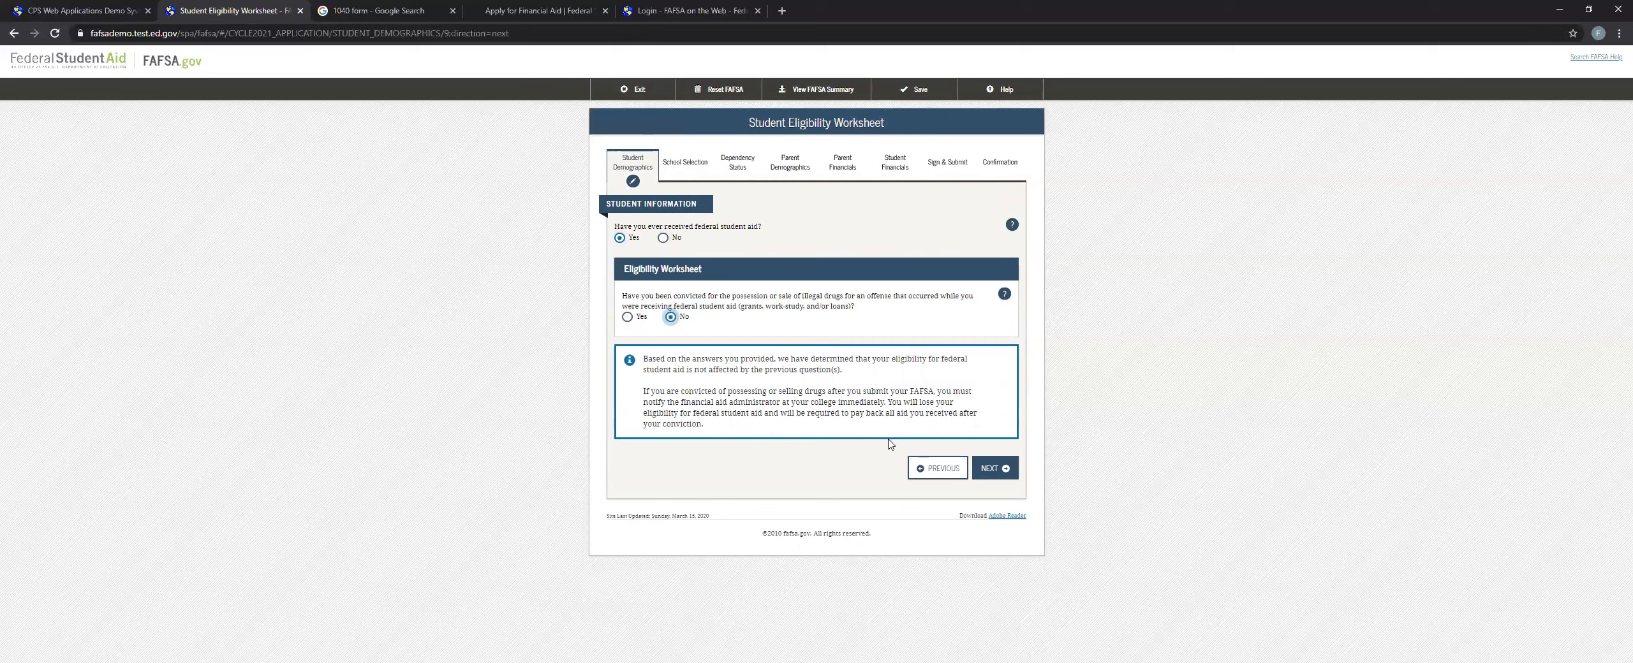
{"action": "left_click", "coordinate": [1009, 466]}
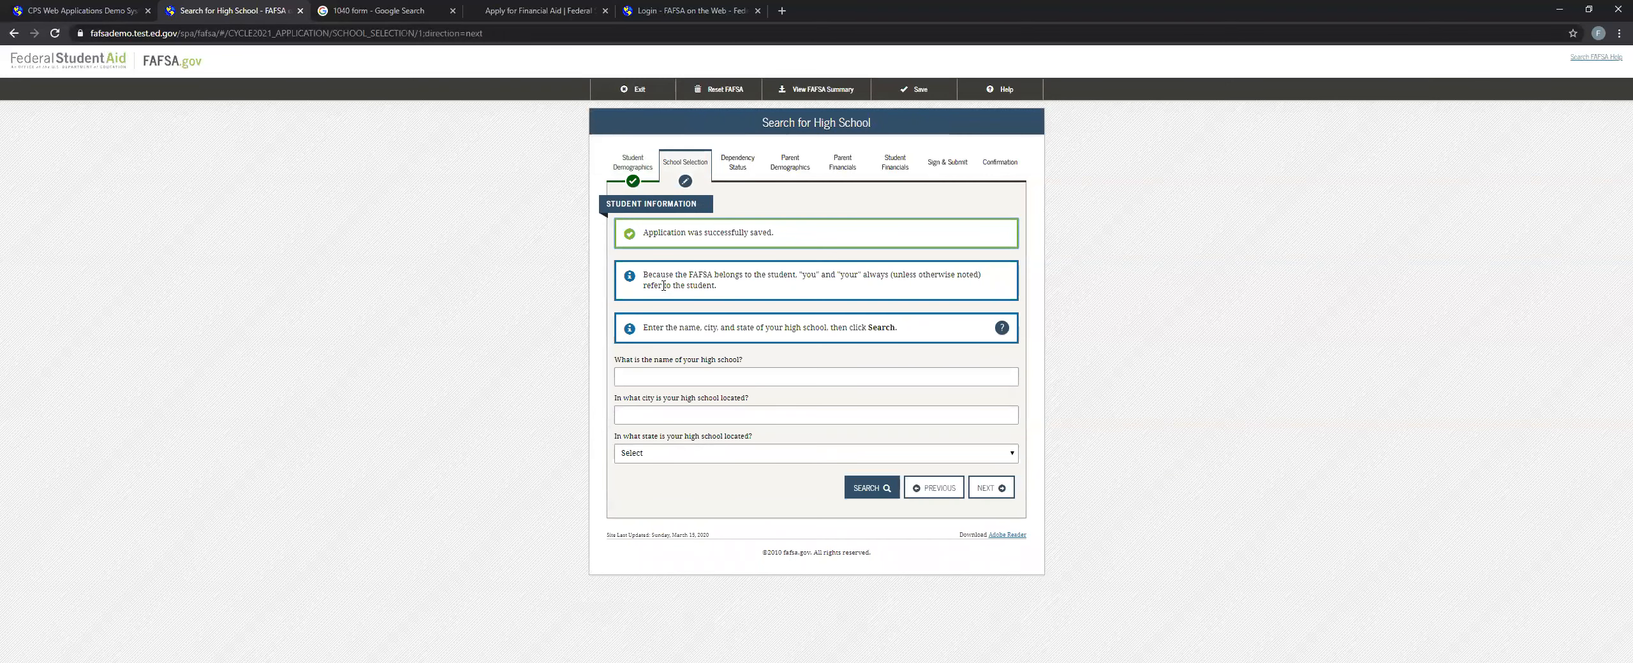
Enter high school name la salle, city bronx and state Foreign Country, and continue to the college search without searching.
{"action": "left_click", "coordinate": [789, 377]}
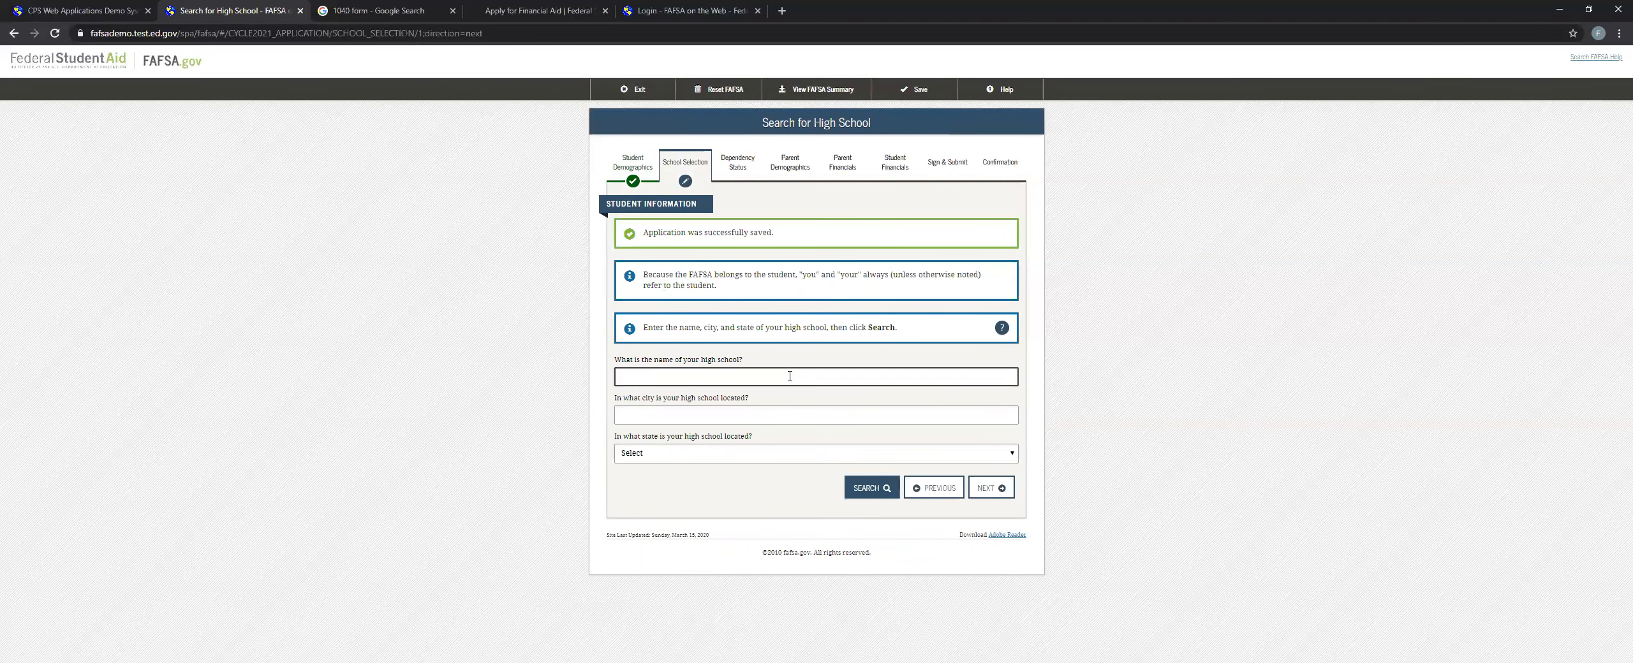
{"action": "left_click", "coordinate": [764, 419]}
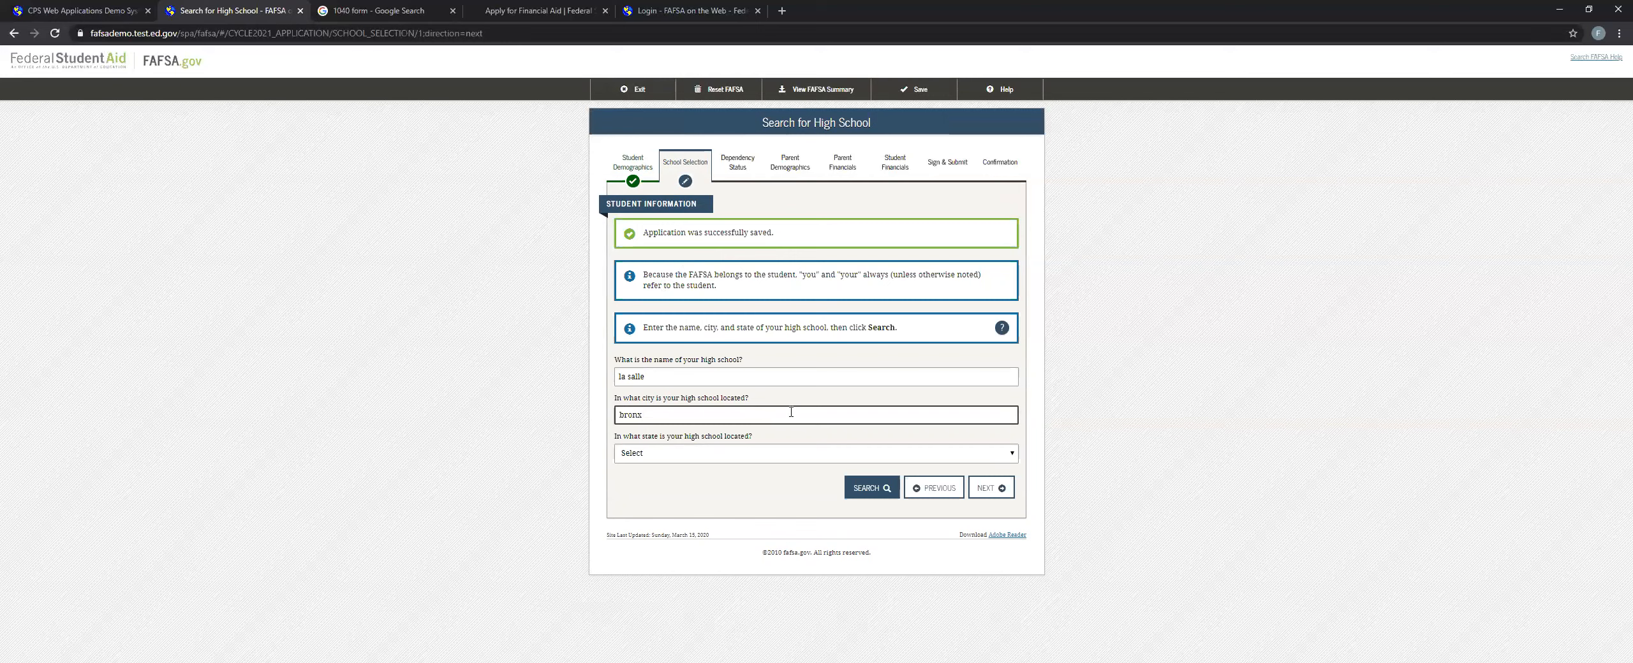
{"action": "left_click", "coordinate": [763, 459]}
{"action": "scroll", "coordinate": [772, 510], "scroll_direction": "down", "scroll_amount": 6}
{"action": "left_click", "coordinate": [707, 510]}
{"action": "left_click", "coordinate": [691, 454]}
{"action": "scroll", "coordinate": [718, 517], "scroll_direction": "down", "scroll_amount": 3}
{"action": "left_click", "coordinate": [732, 457]}
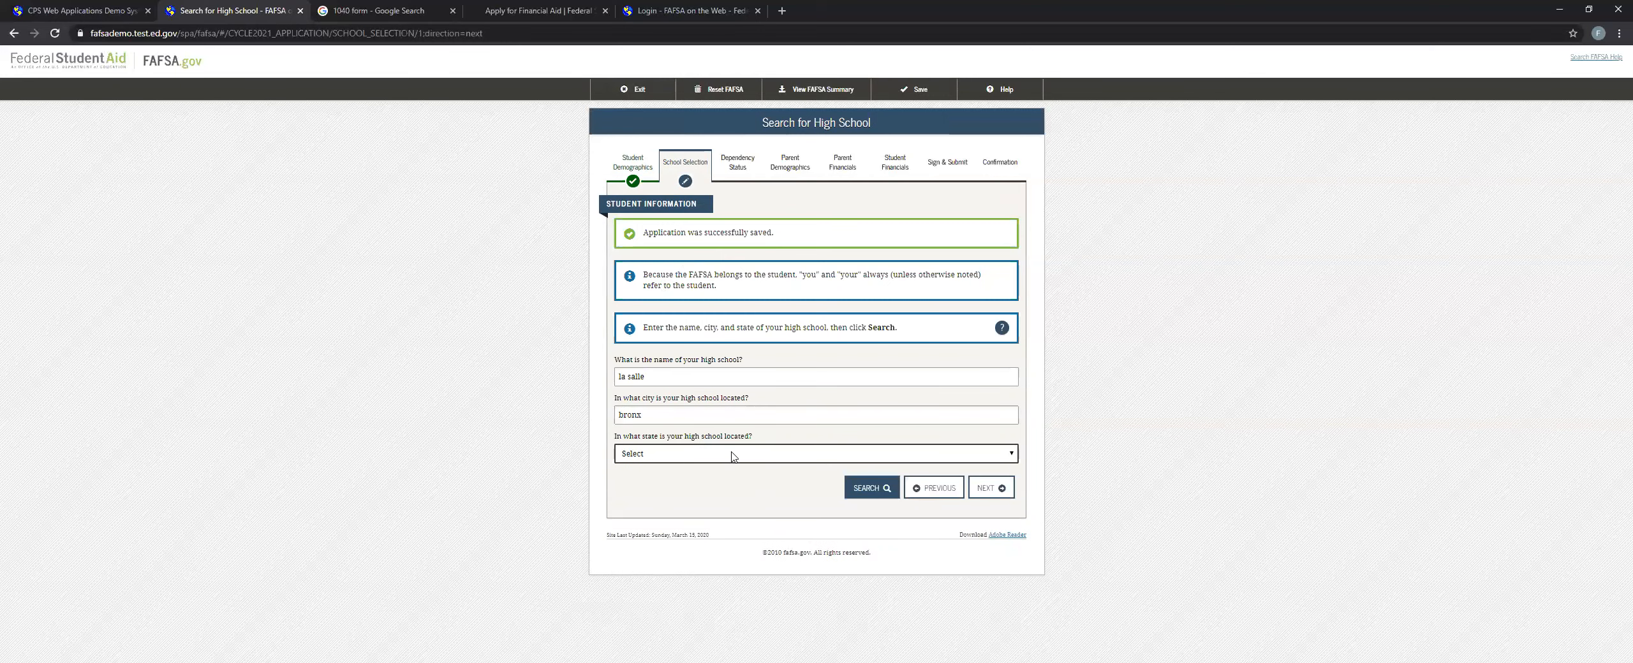
{"action": "left_click", "coordinate": [745, 458]}
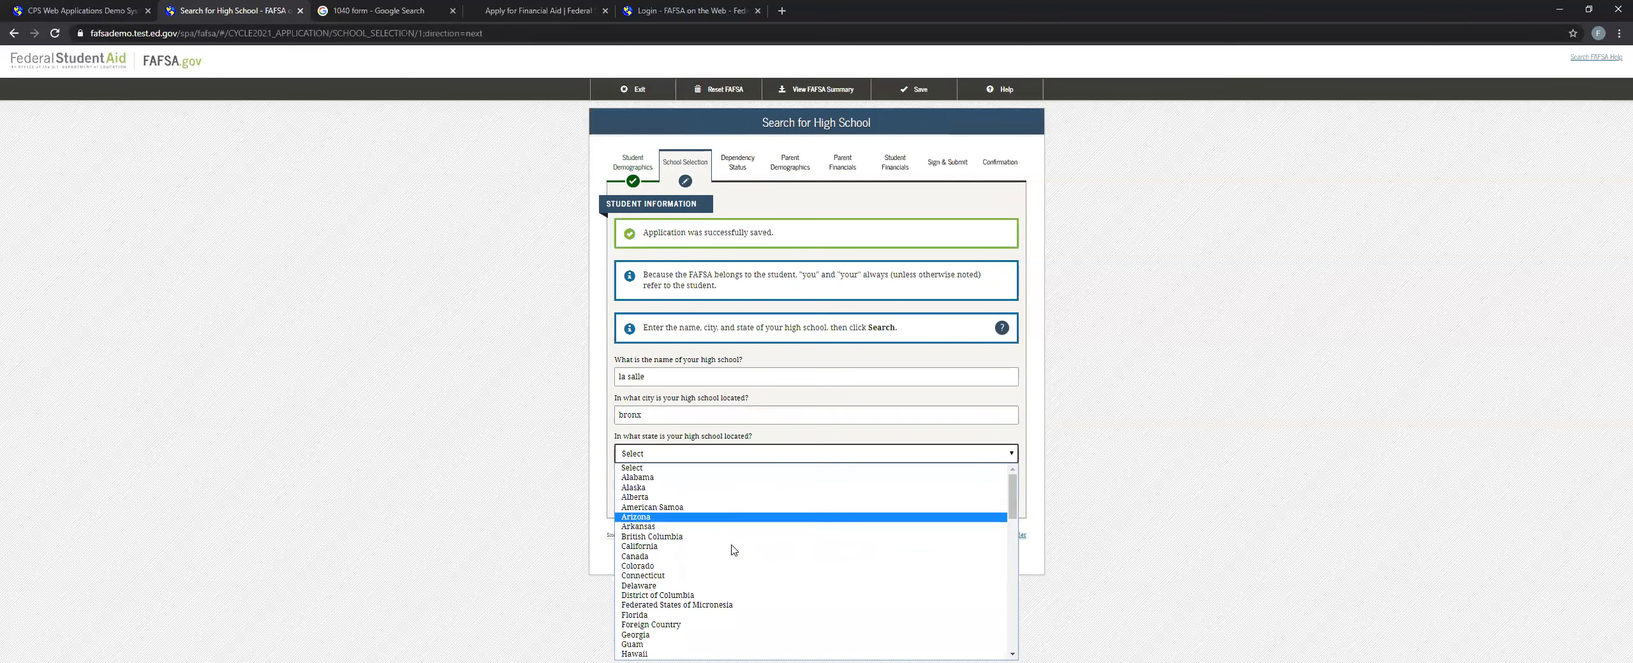
{"action": "left_click", "coordinate": [660, 625]}
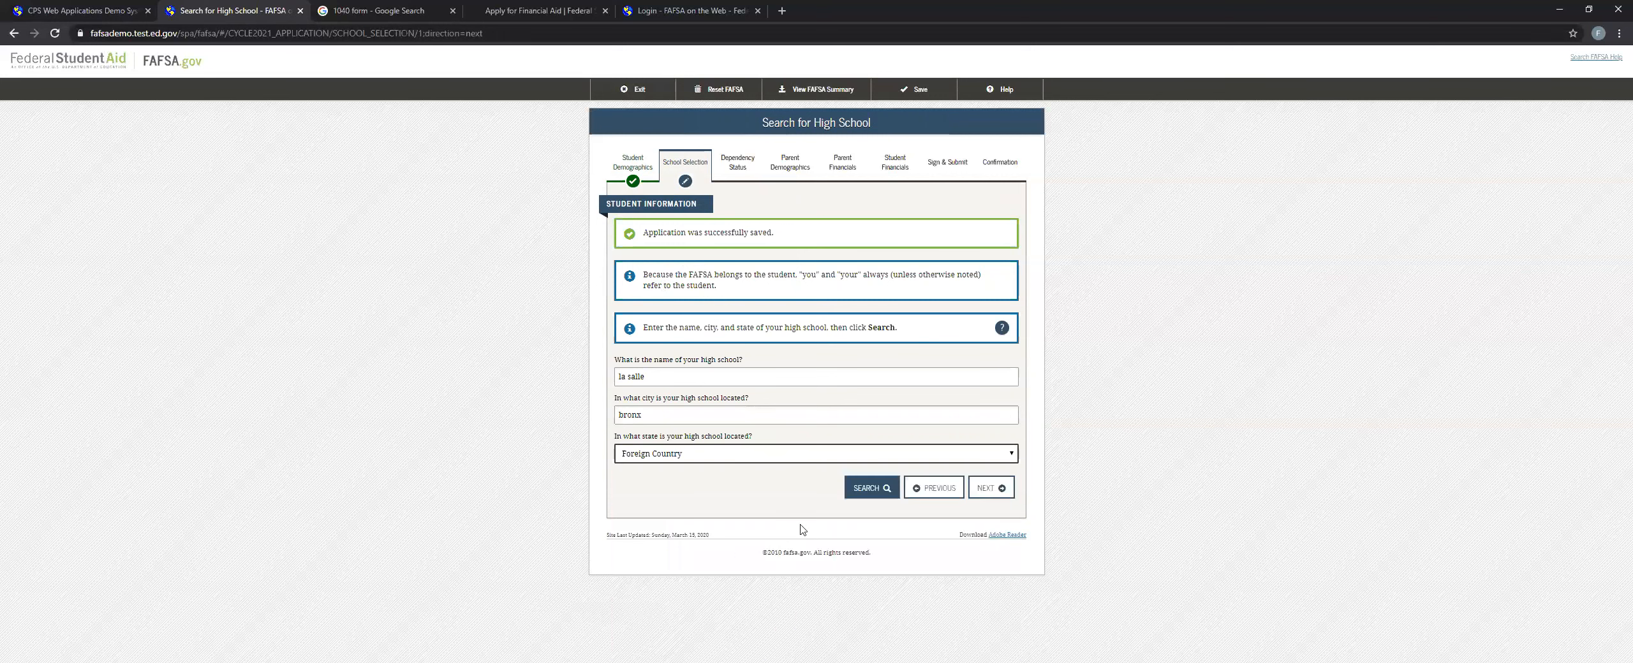
{"action": "left_click", "coordinate": [986, 487]}
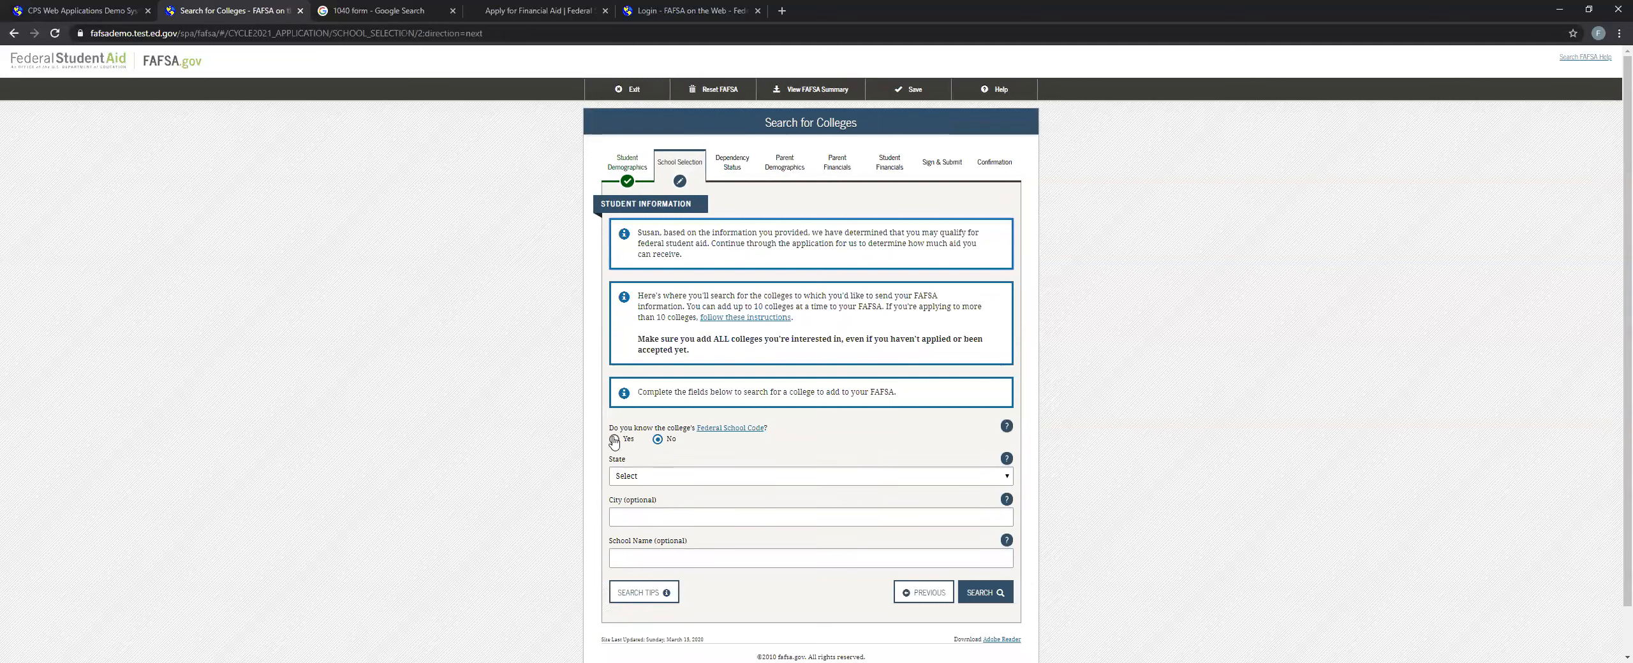
Find the college by Federal School Code 002691, add it to the FAFSA, and continue to housing plans.
{"action": "left_click_drag", "start_coordinate": [611, 428], "coordinate": [810, 435]}
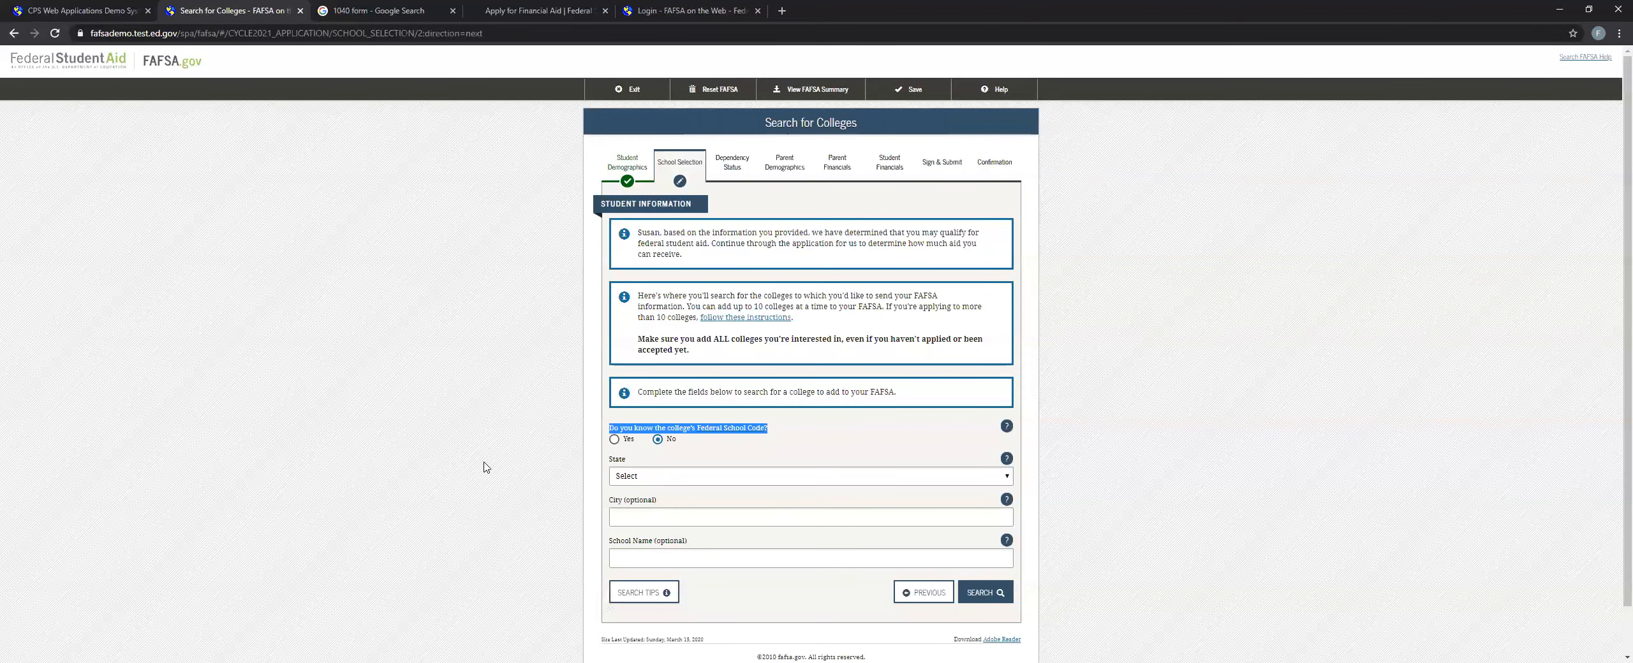
{"action": "left_click", "coordinate": [615, 439]}
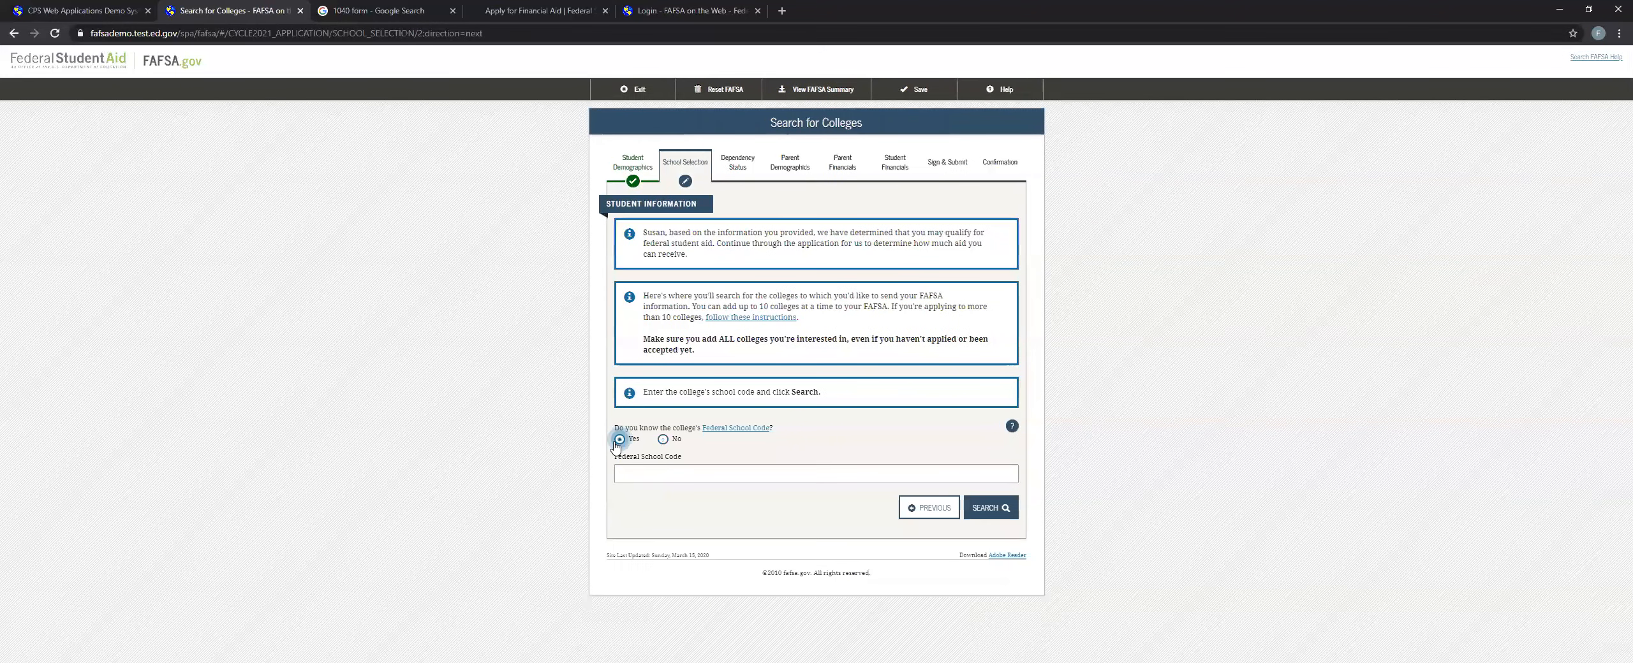
{"action": "left_click", "coordinate": [658, 473]}
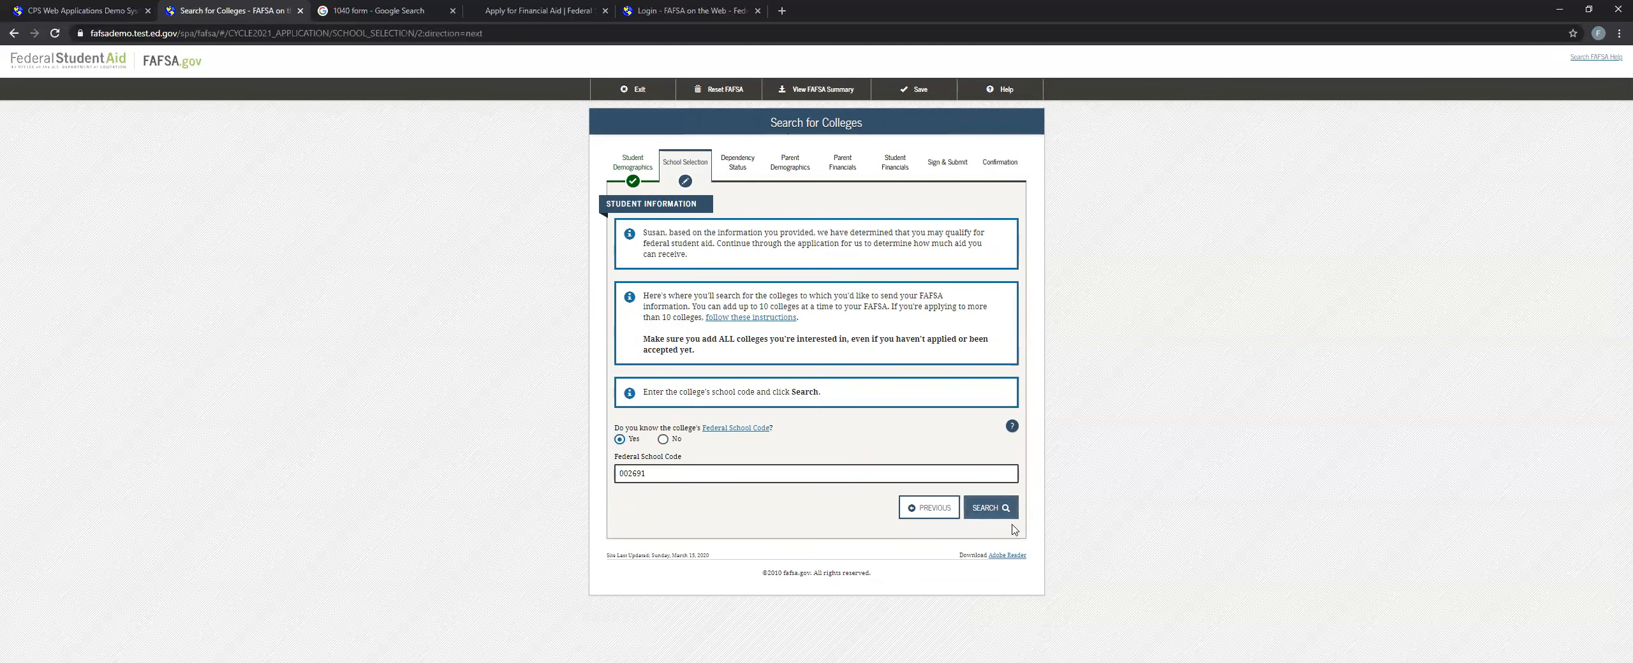
{"action": "left_click", "coordinate": [988, 507]}
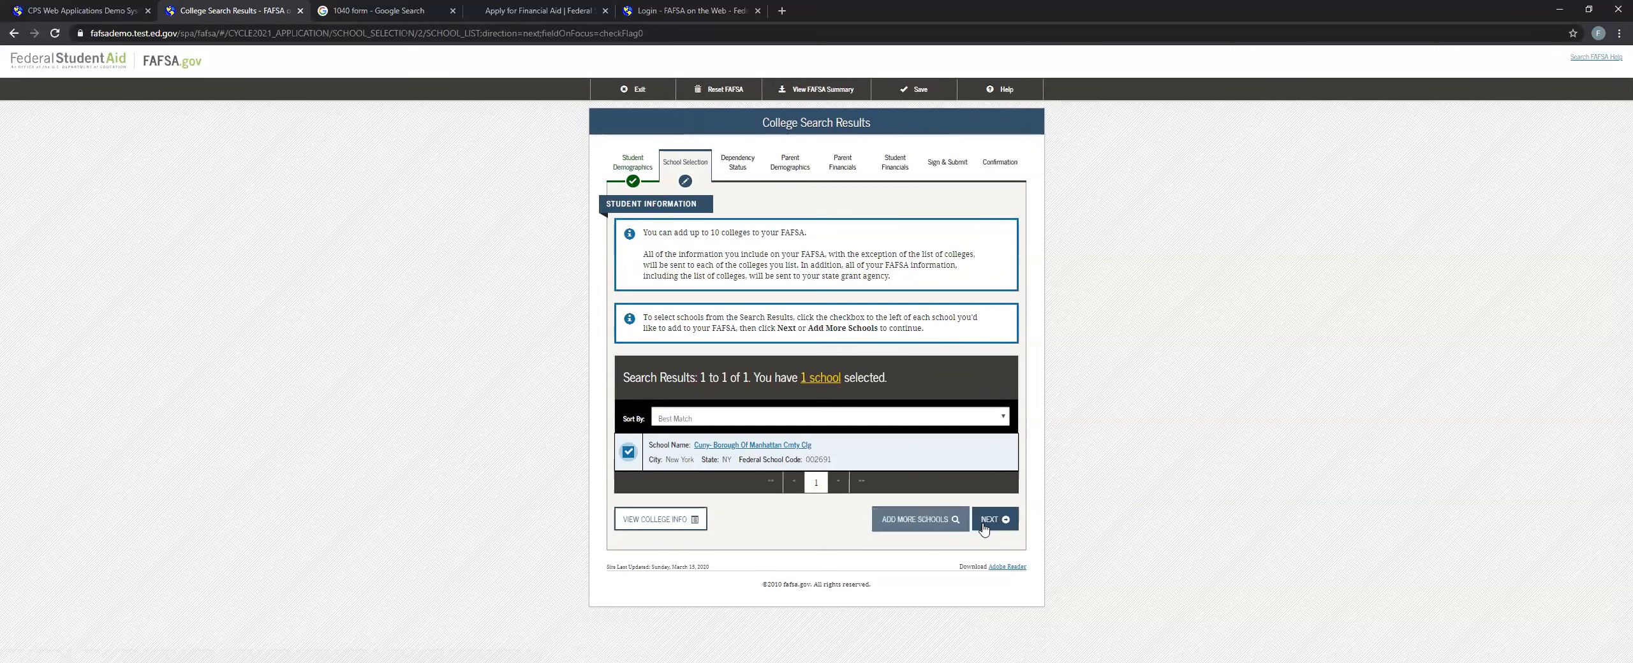
{"action": "left_click", "coordinate": [983, 520]}
Set the selected college's housing plan to Off Campus and continue to Dependency Status.
{"action": "left_click", "coordinate": [694, 307]}
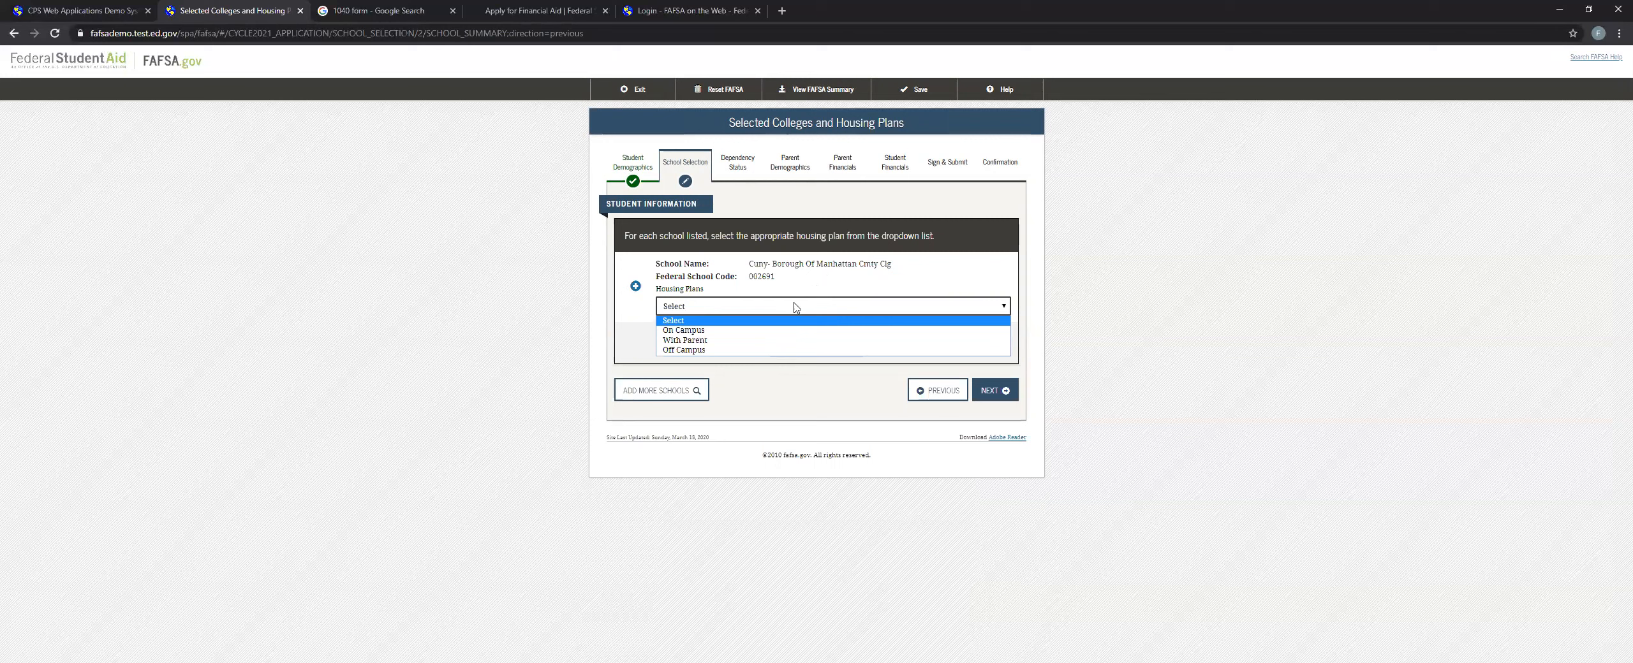
{"action": "left_click", "coordinate": [676, 351]}
{"action": "left_click", "coordinate": [1001, 391]}
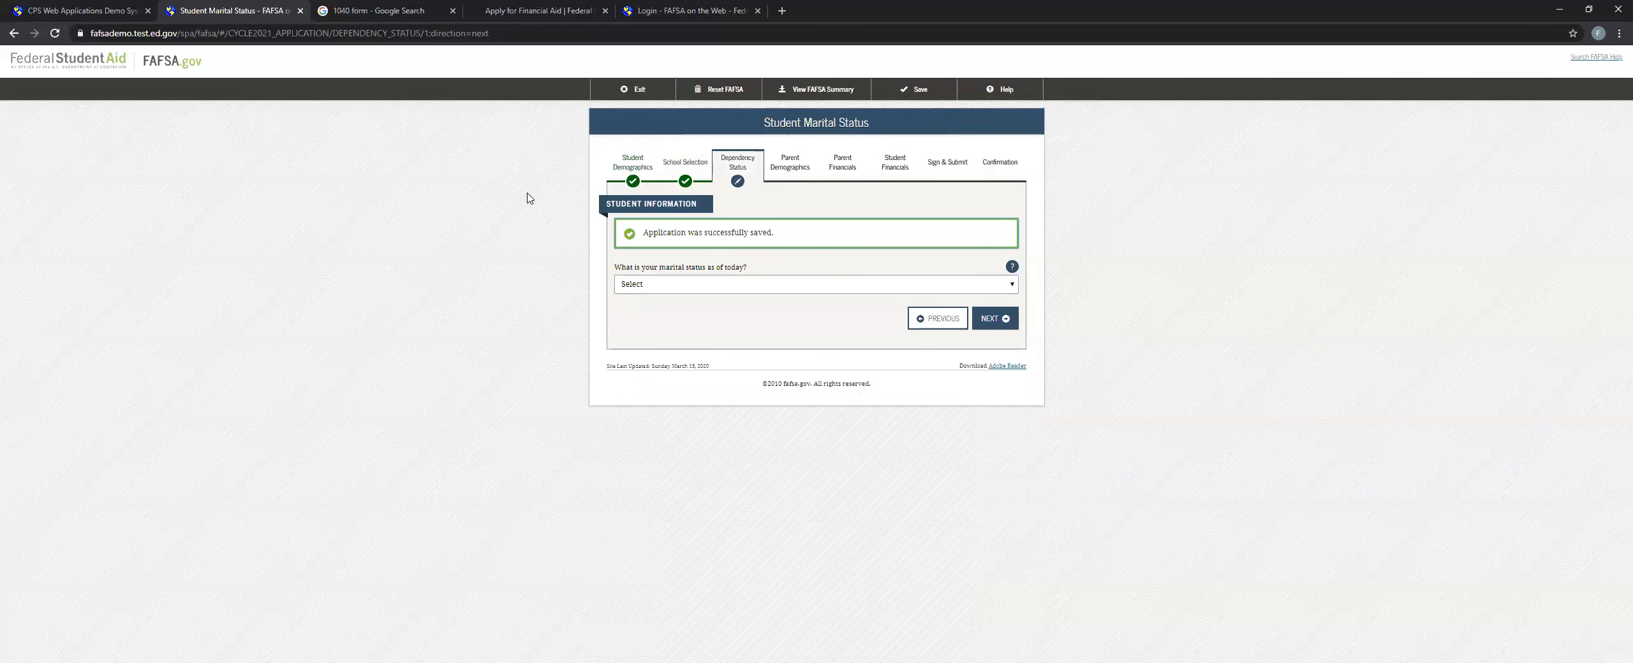
Choose the student's marital status as of today and continue to the dependents questions.
{"action": "left_click", "coordinate": [694, 284]}
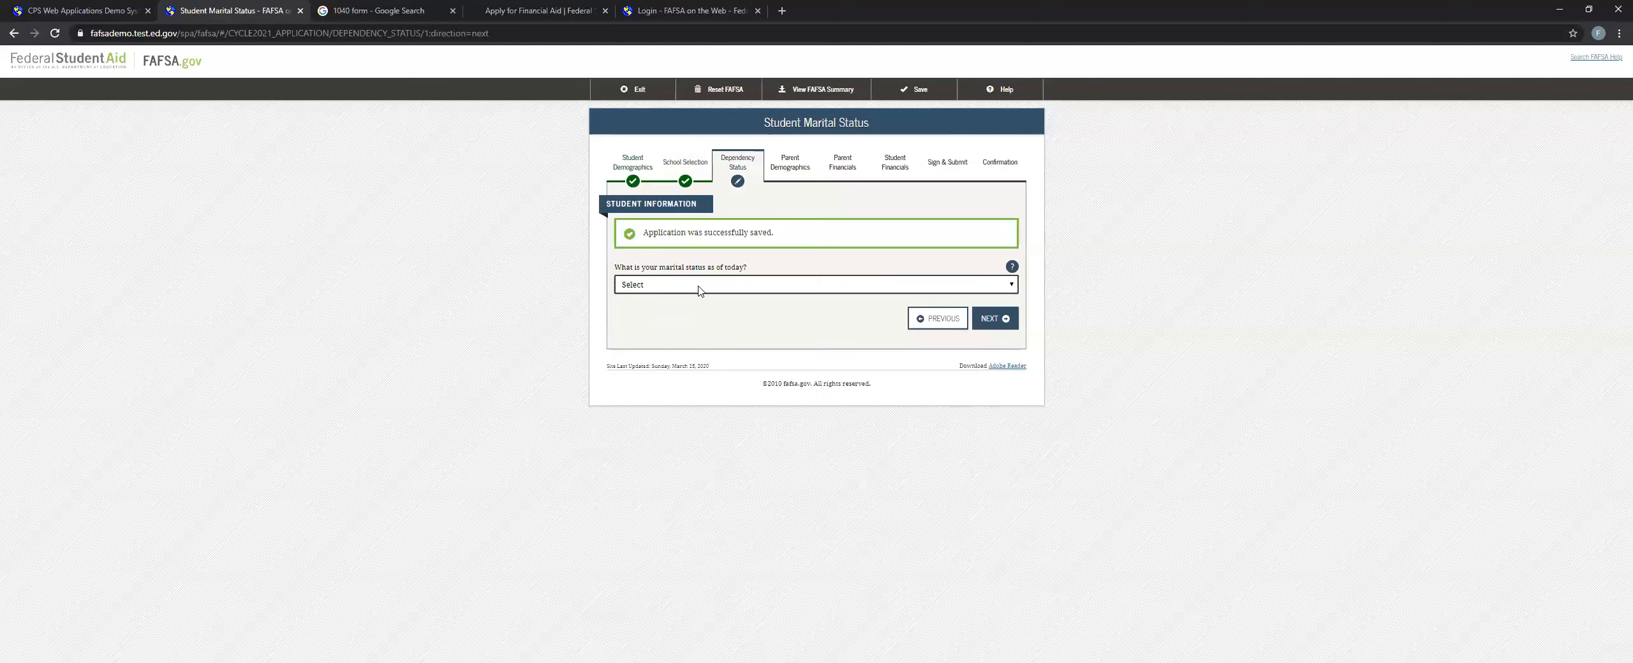
{"action": "left_click", "coordinate": [696, 309]}
{"action": "left_click", "coordinate": [994, 319]}
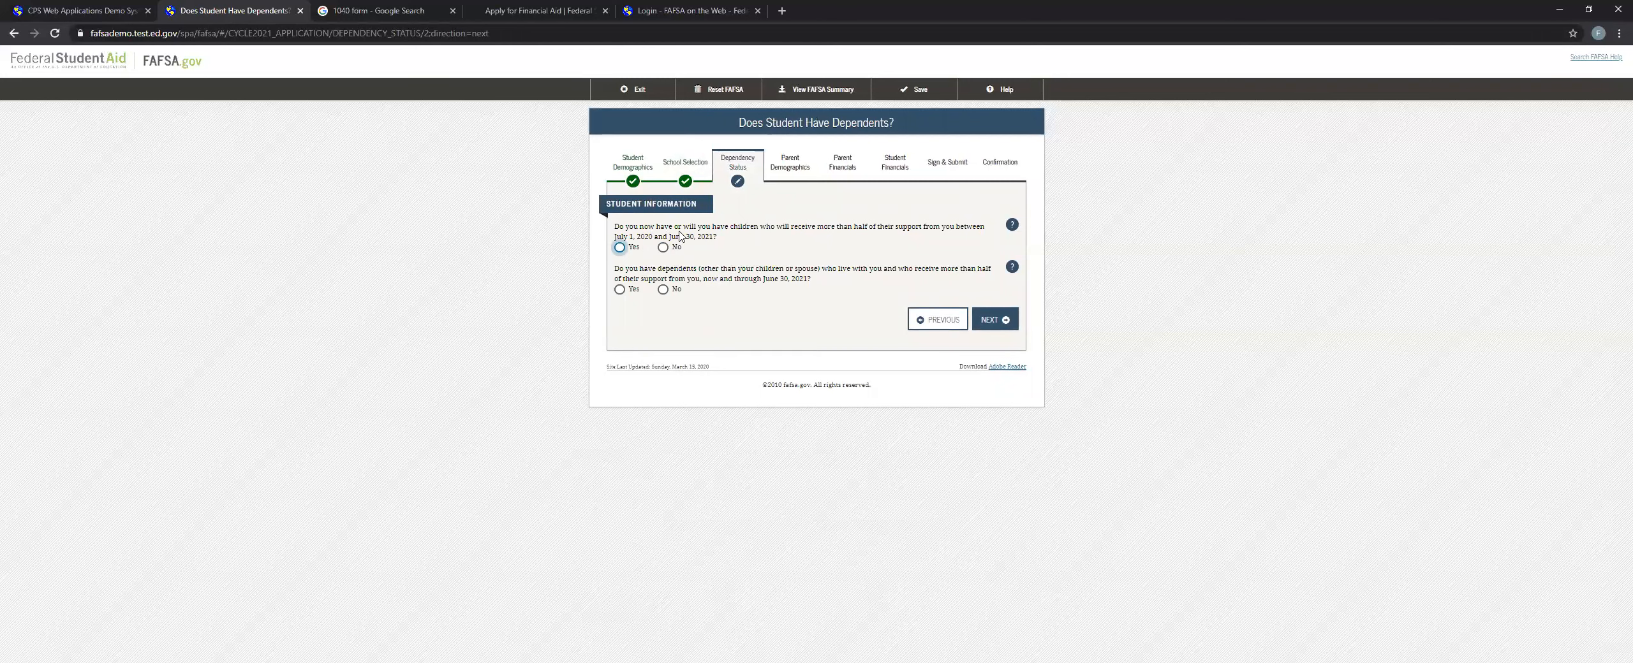
Answer No to supporting children and No to having other dependents, then continue.
{"action": "left_click_drag", "start_coordinate": [679, 231], "coordinate": [809, 232]}
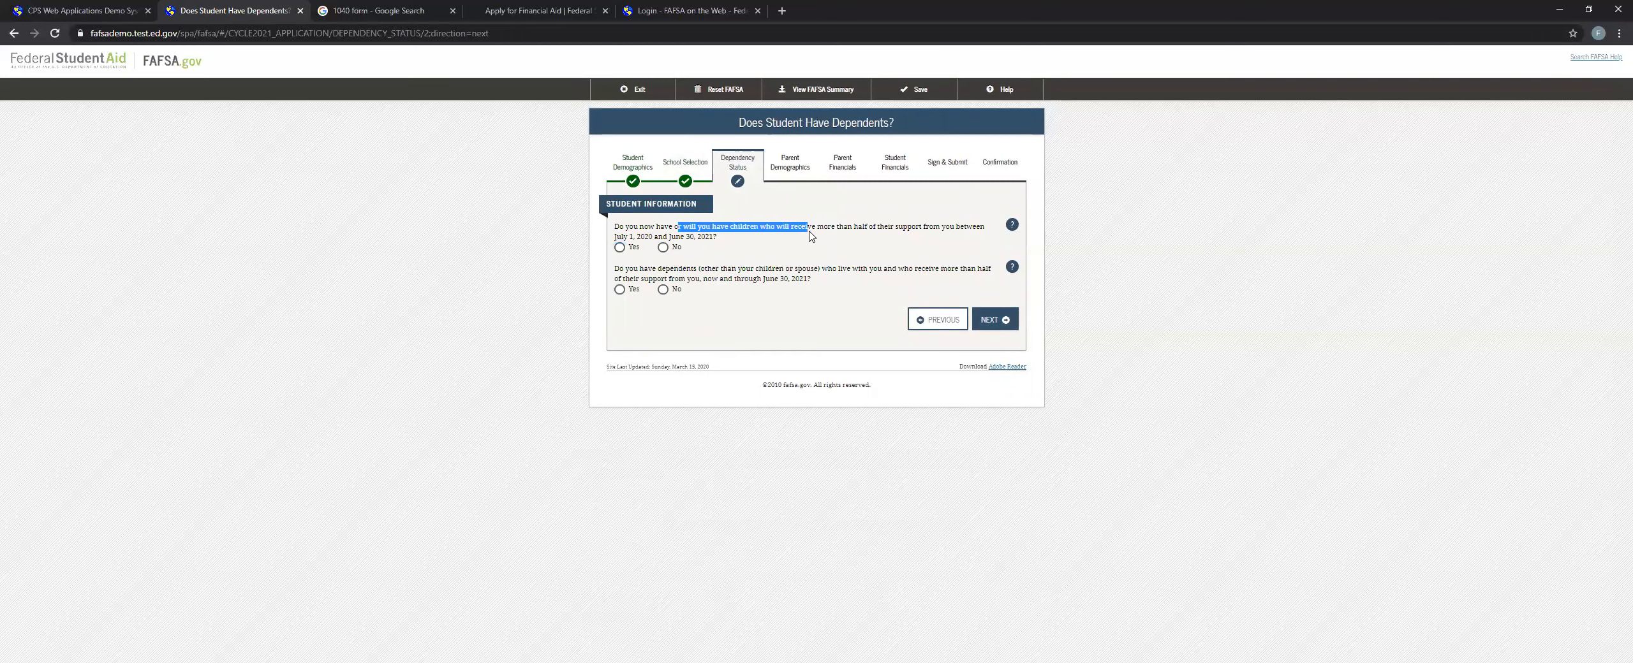
{"action": "left_click_drag", "start_coordinate": [648, 269], "coordinate": [719, 268]}
{"action": "left_click", "coordinate": [663, 247]}
{"action": "left_click", "coordinate": [663, 289]}
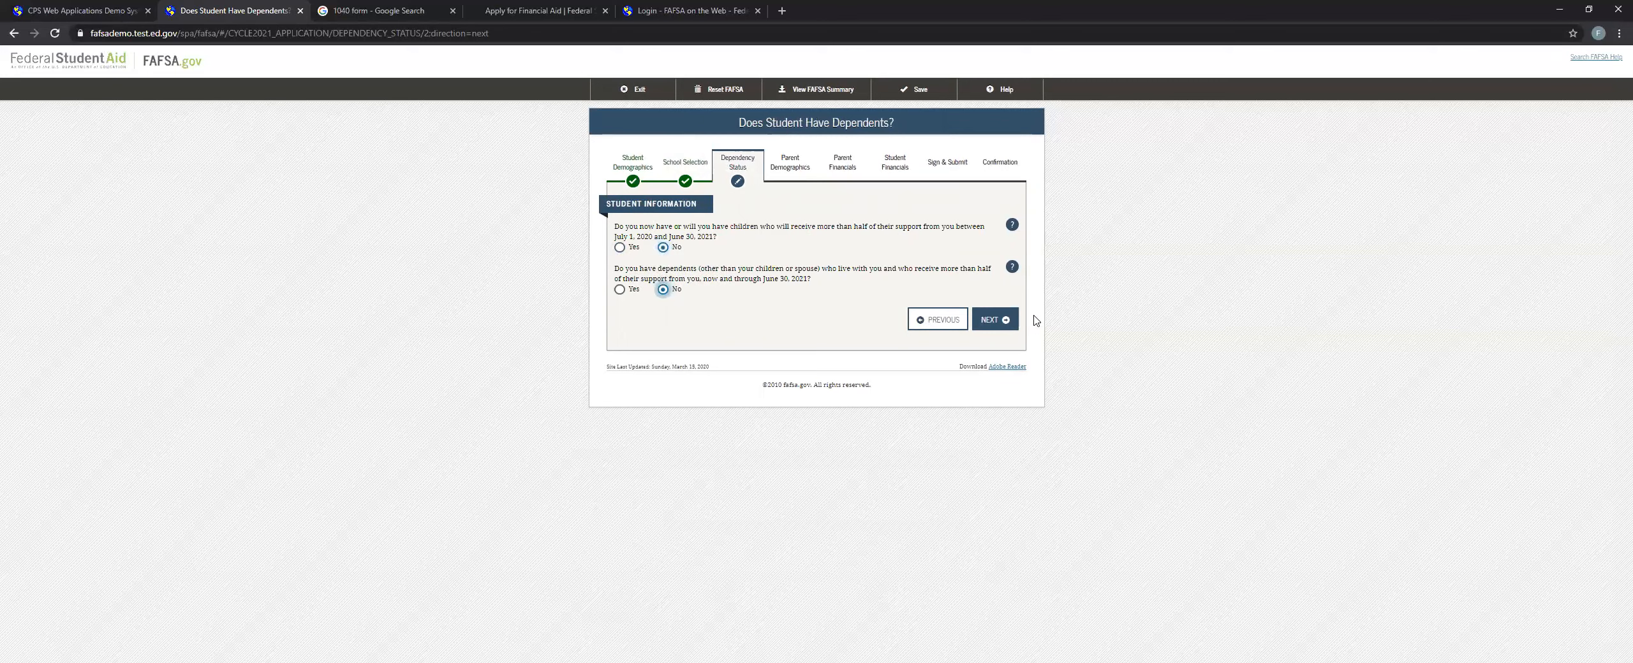
{"action": "left_click", "coordinate": [993, 320]}
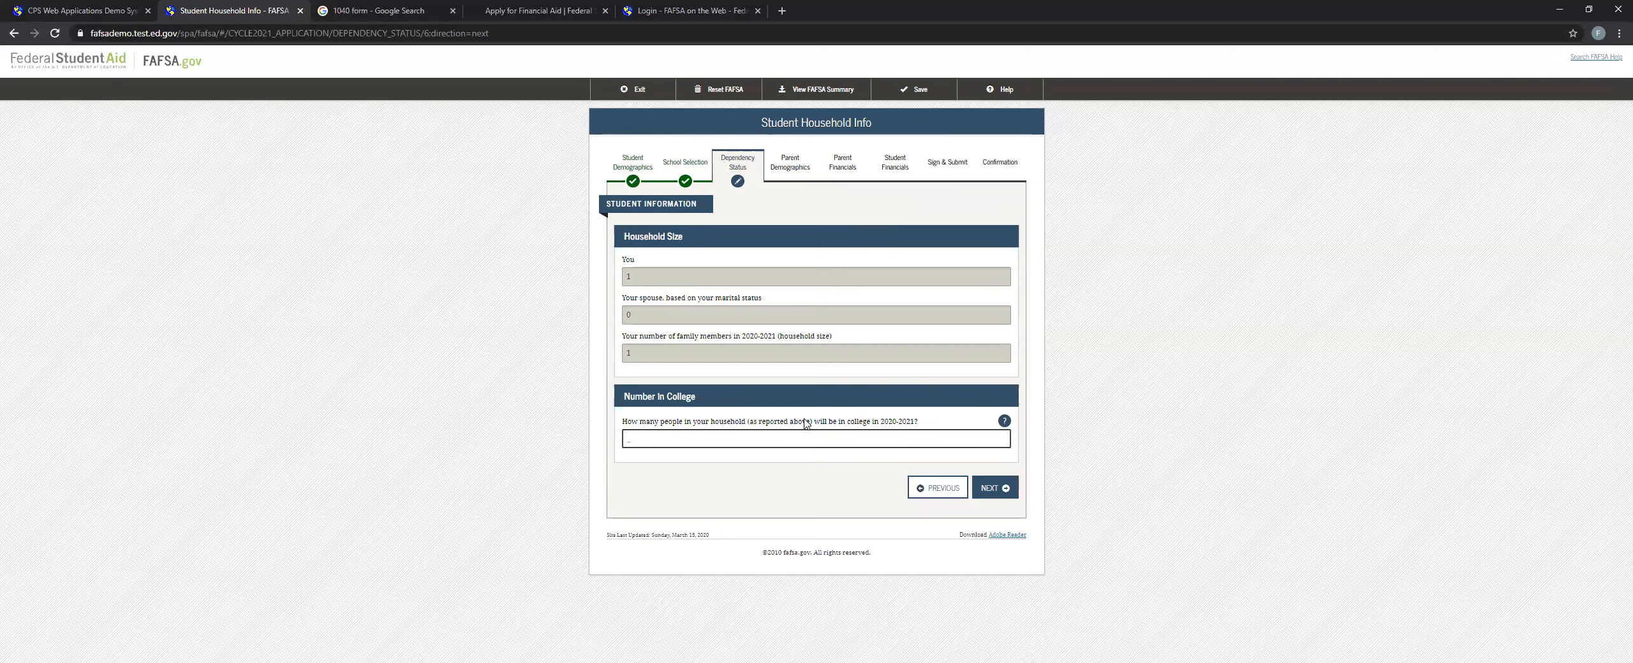
Continue past Student Household Info and keep No for answering questions about parents, proceeding to Student Financials.
{"action": "left_click", "coordinate": [994, 488]}
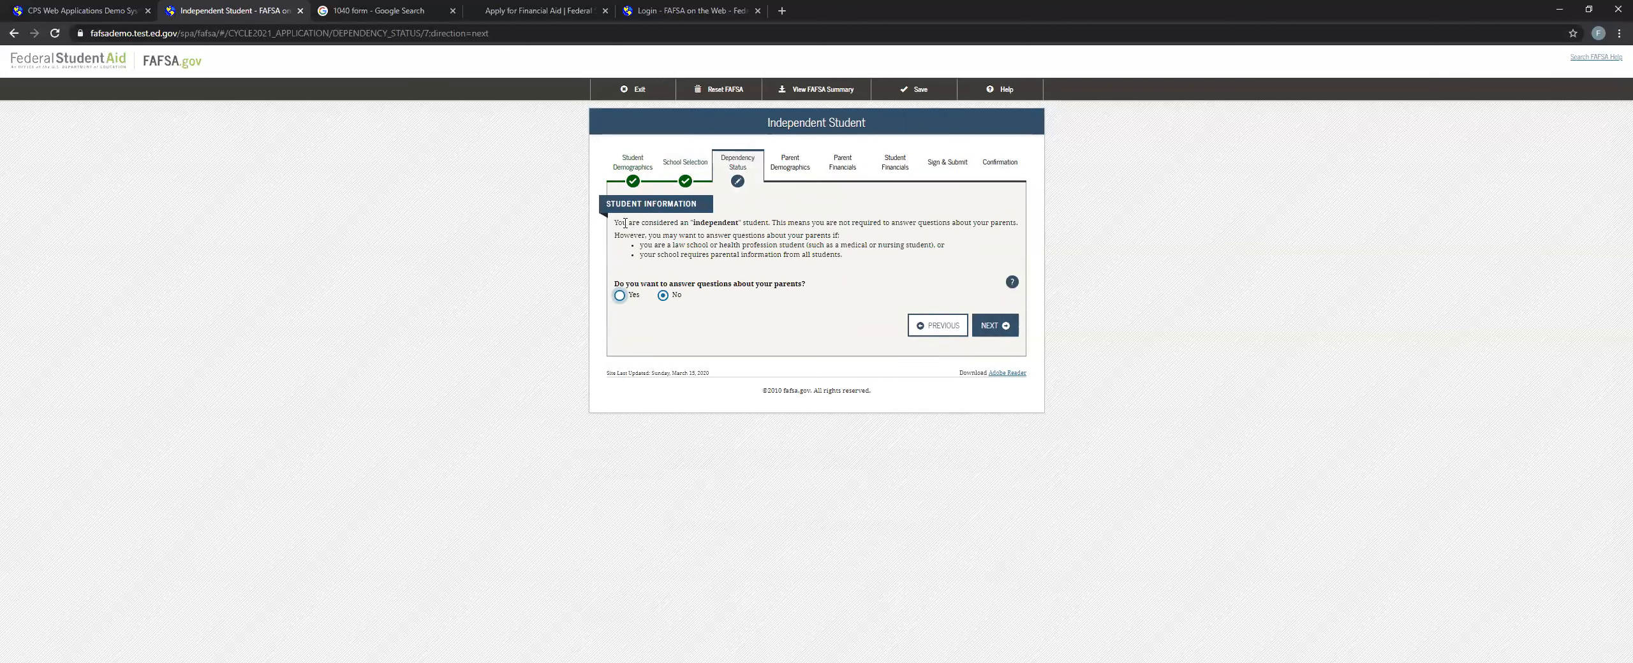
{"action": "left_click_drag", "start_coordinate": [624, 224], "coordinate": [635, 232]}
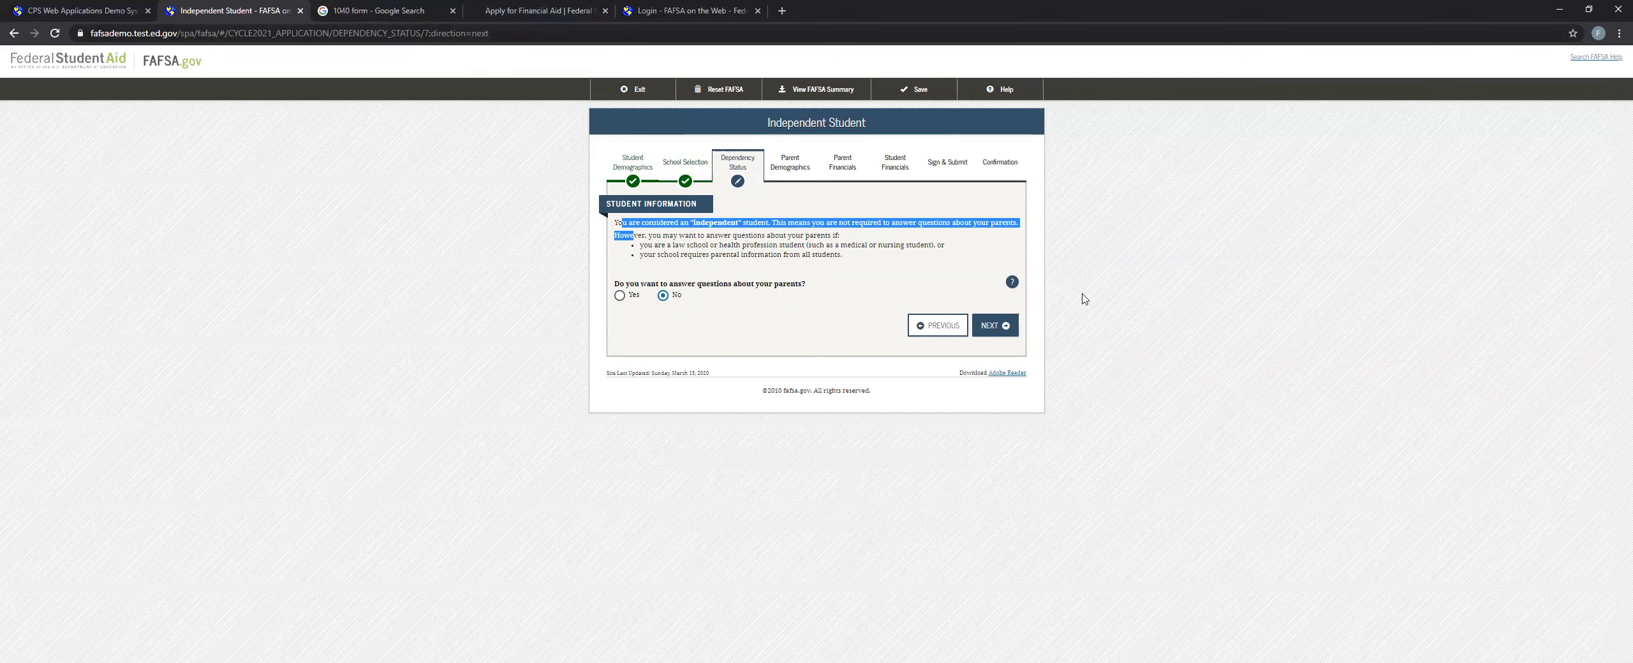
{"action": "left_click", "coordinate": [1018, 329]}
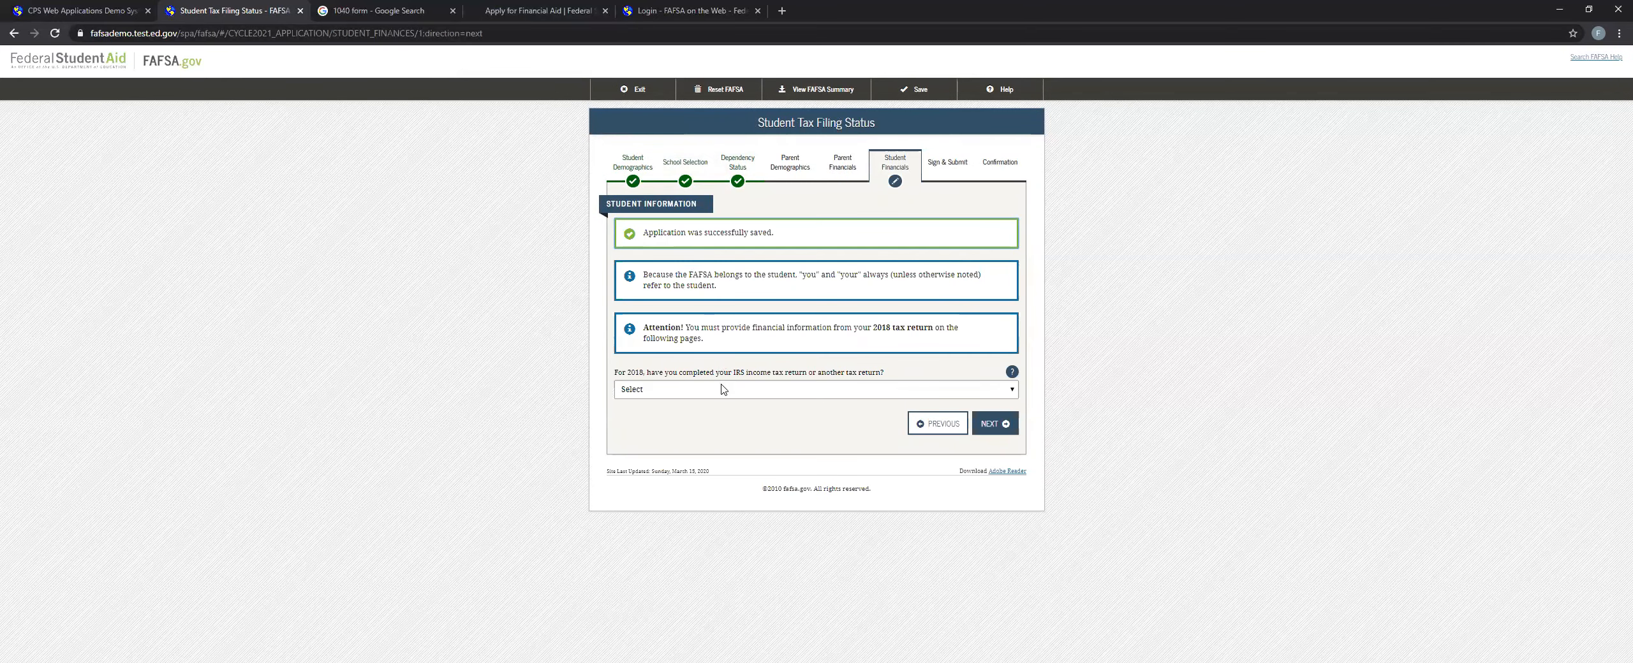
Set the 2018 tax return to Already completed, the return filed to IRS 1040, and the filing status to Single.
{"action": "left_click_drag", "start_coordinate": [629, 377], "coordinate": [646, 375]}
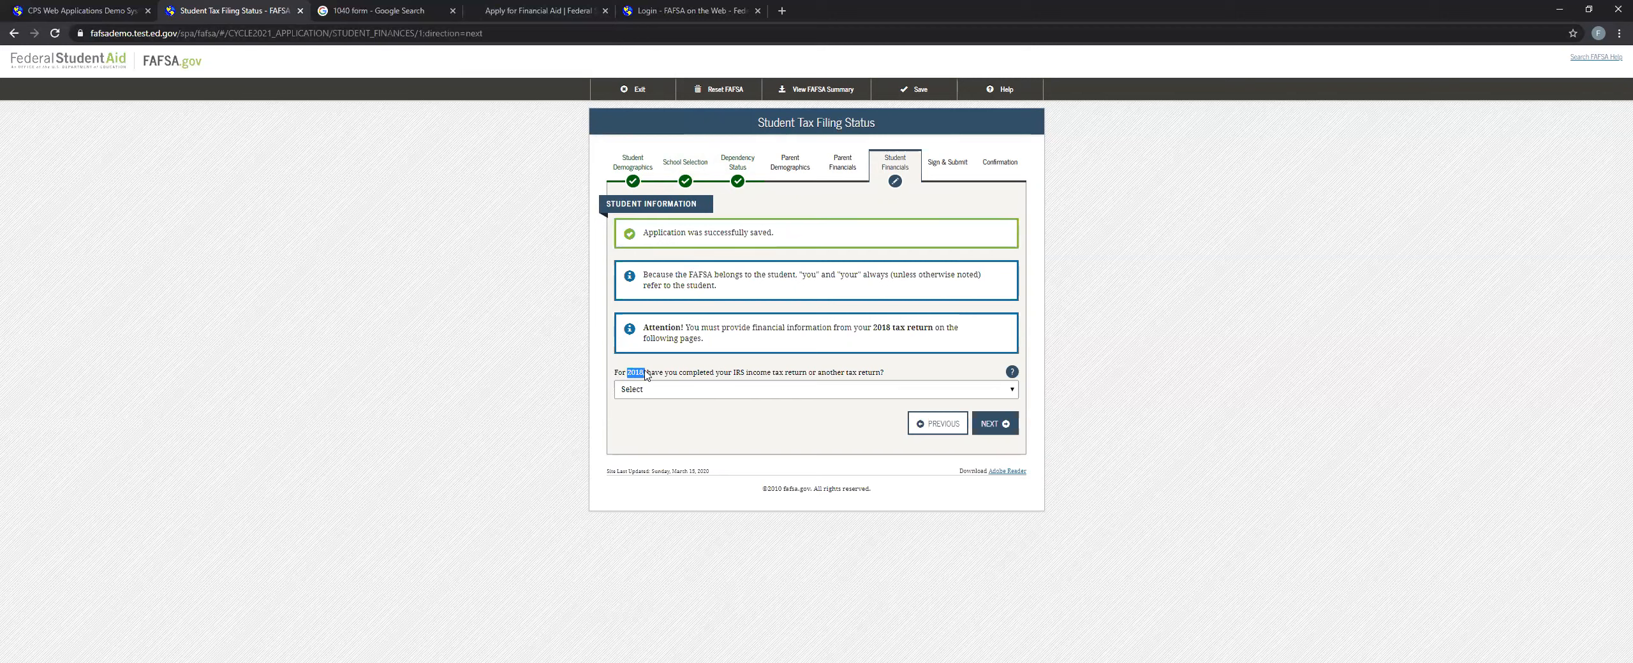
{"action": "left_click", "coordinate": [674, 391]}
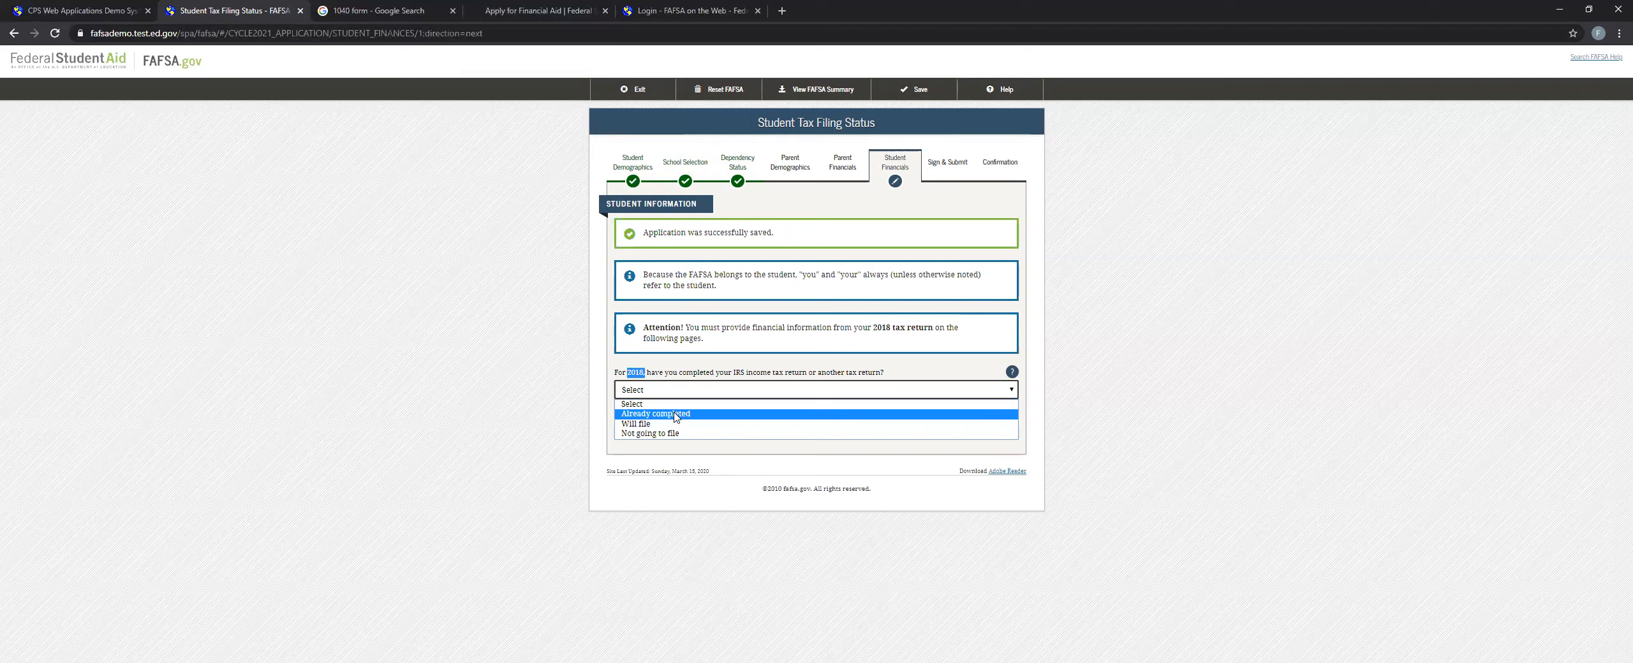
{"action": "left_click", "coordinate": [675, 416]}
{"action": "left_click", "coordinate": [648, 432]}
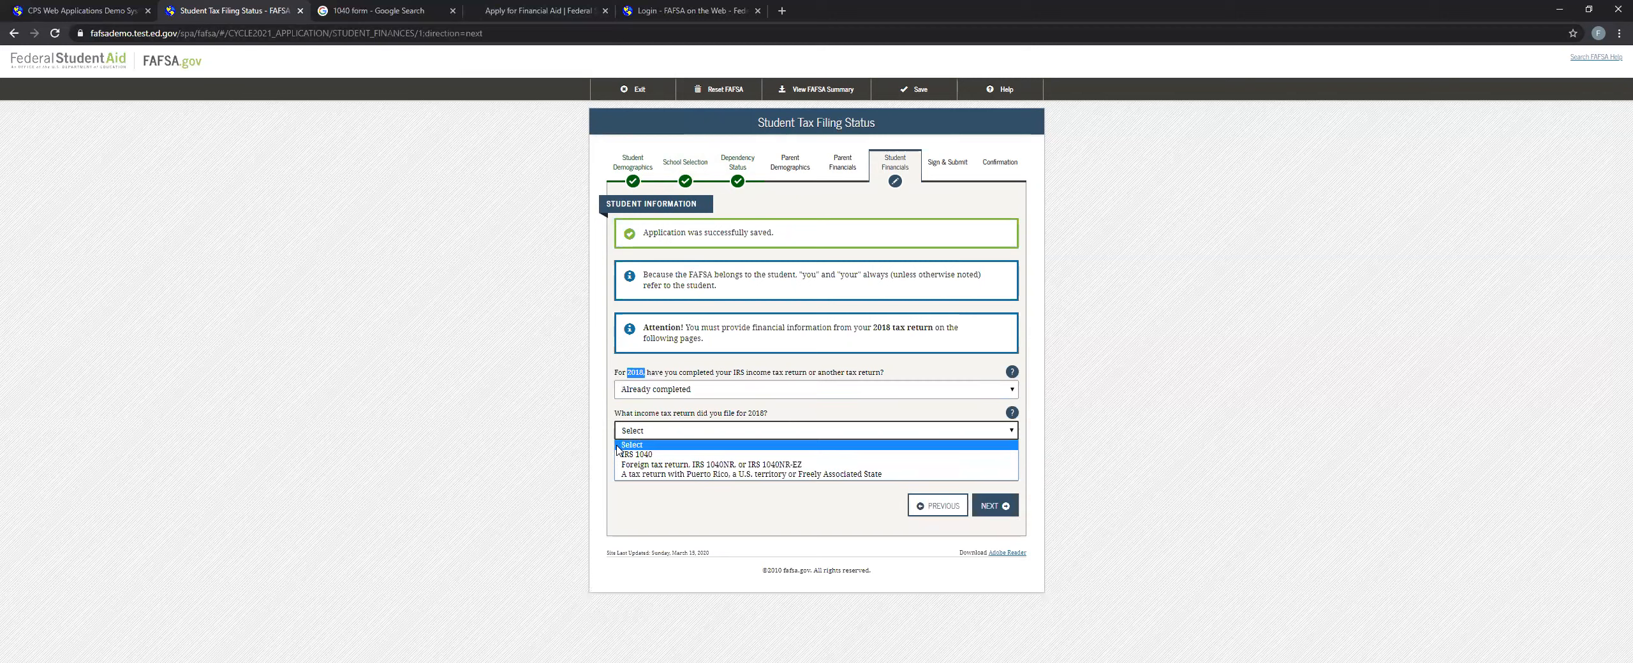
{"action": "left_click", "coordinate": [626, 455]}
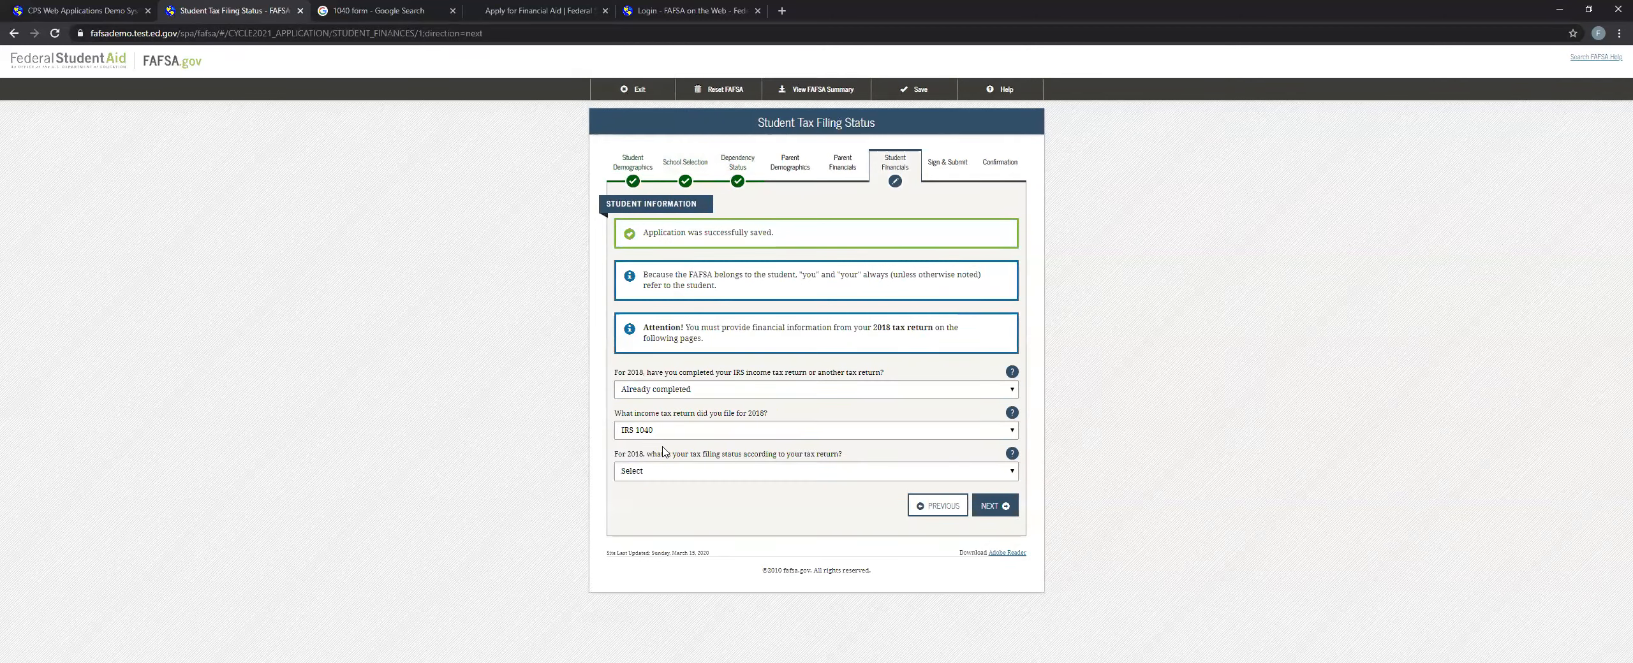
{"action": "left_click", "coordinate": [834, 472]}
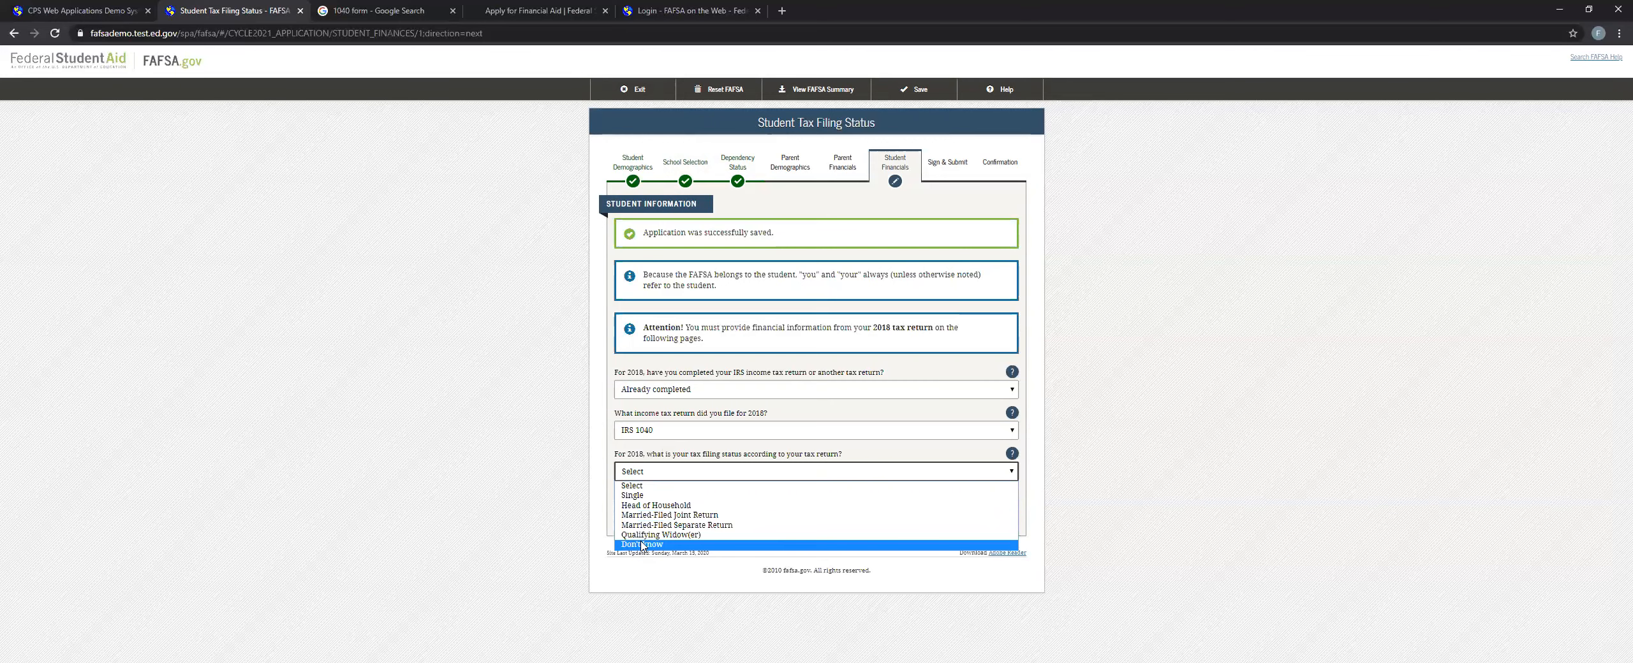
{"action": "left_click", "coordinate": [638, 496]}
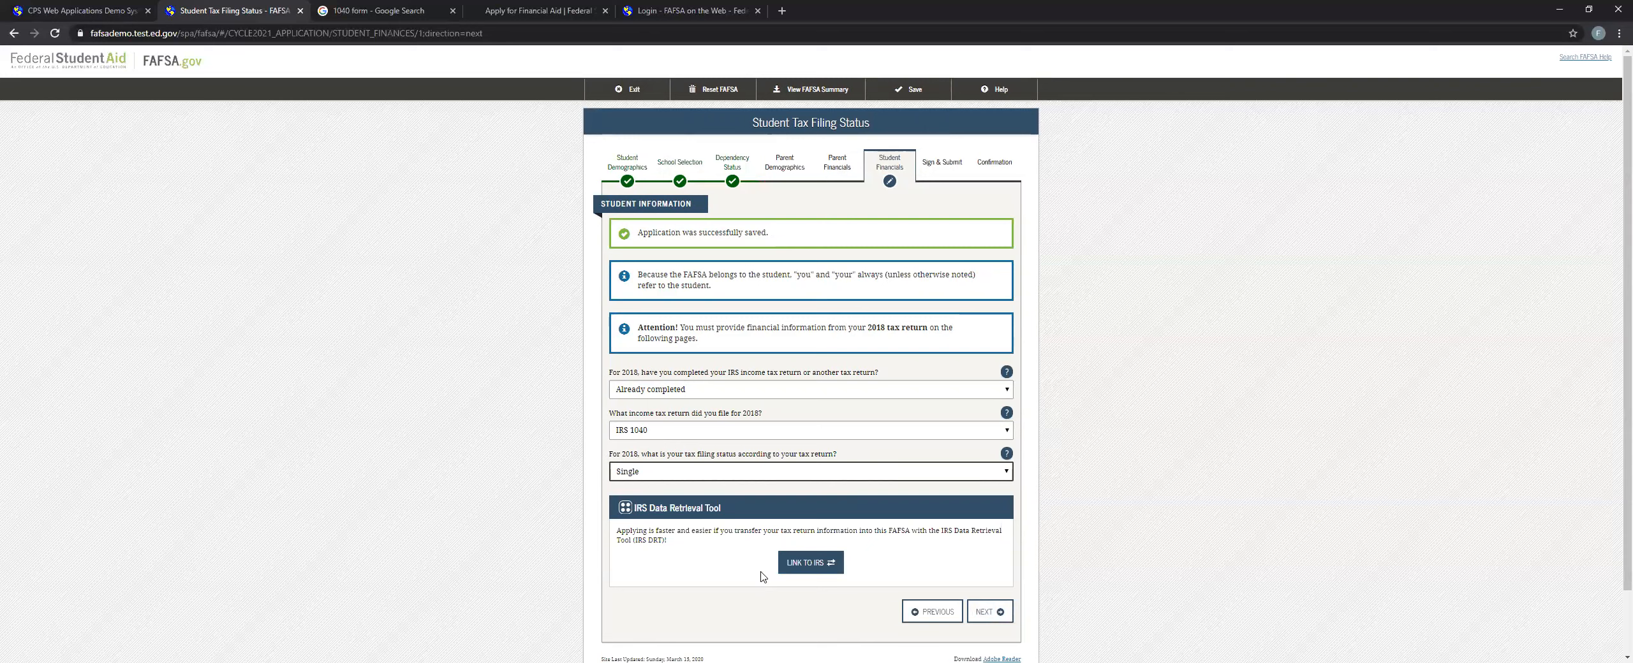
Try to link to the IRS Data Retrieval Tool by proceeding to the IRS site, and dismiss the resulting notice.
{"action": "left_click", "coordinate": [830, 560]}
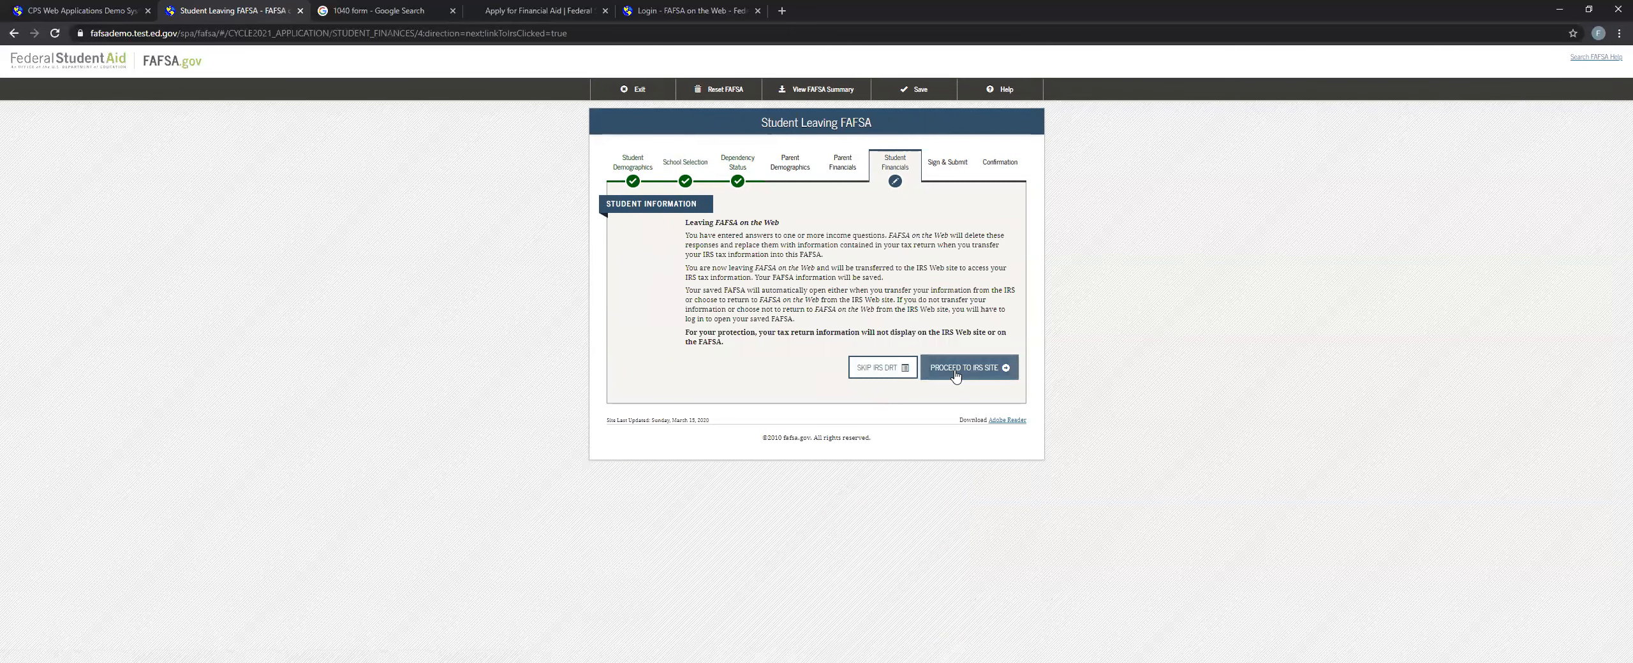
{"action": "left_click", "coordinate": [952, 373]}
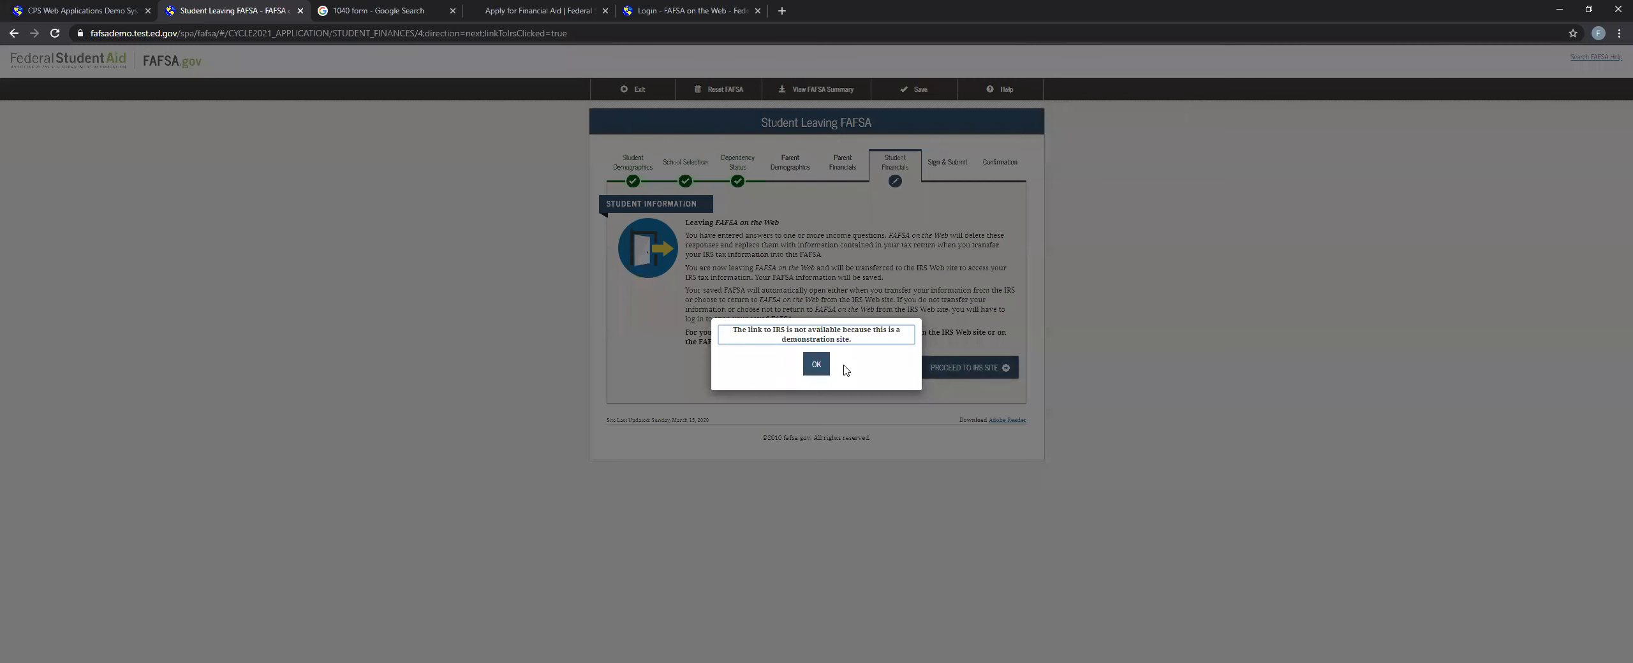
{"action": "left_click", "coordinate": [816, 364]}
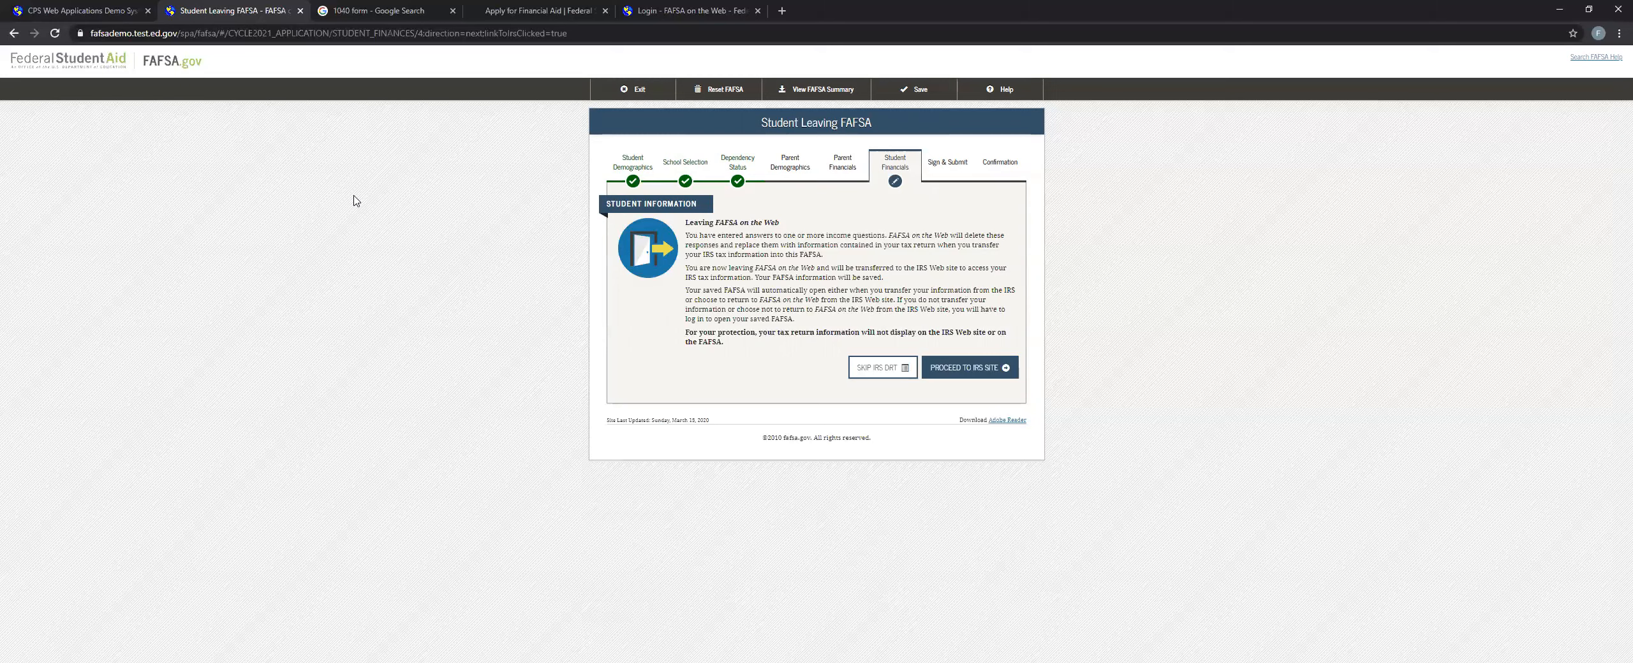
View the 1040 form image and the Federal Student Aid page, and return to the FAFSA application.
{"action": "left_click", "coordinate": [398, 18]}
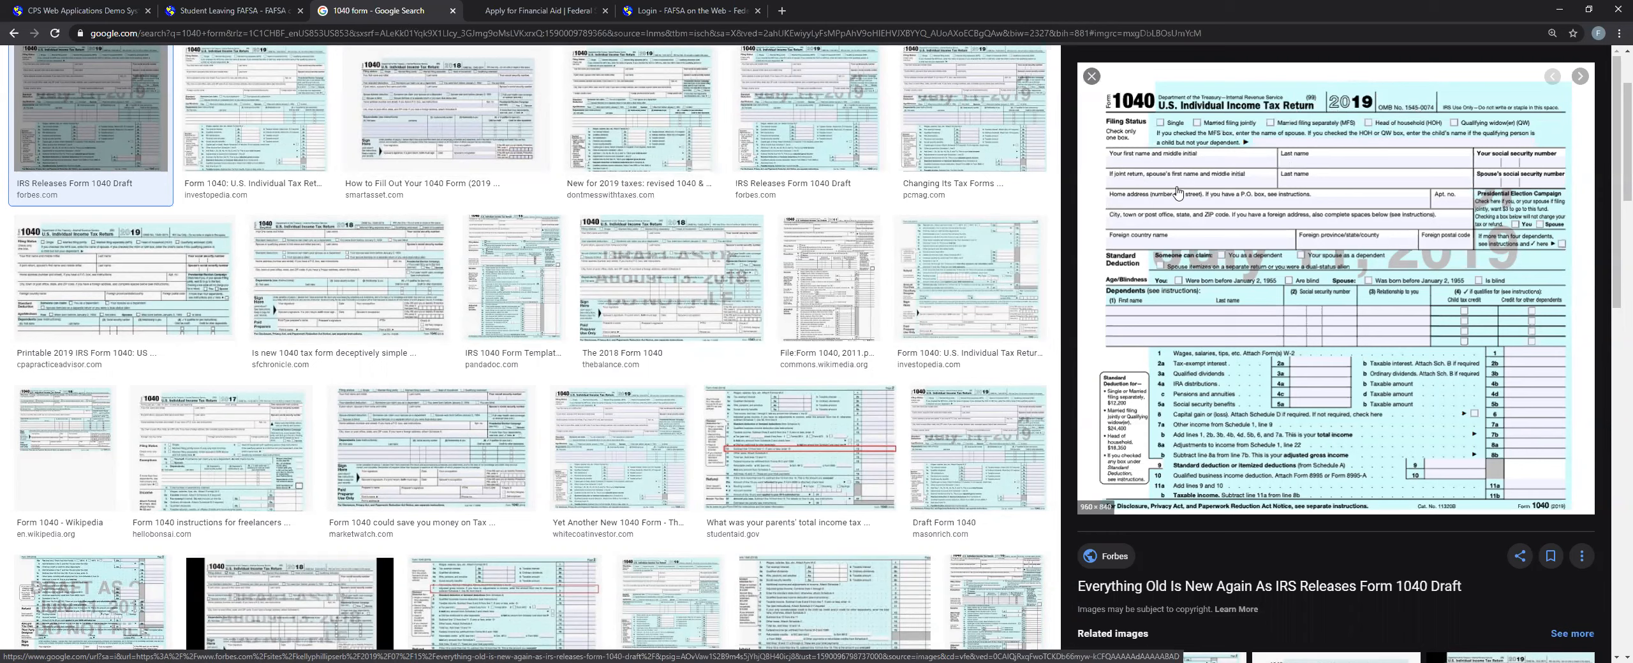
{"action": "left_click", "coordinate": [692, 11]}
{"action": "left_click", "coordinate": [549, 10]}
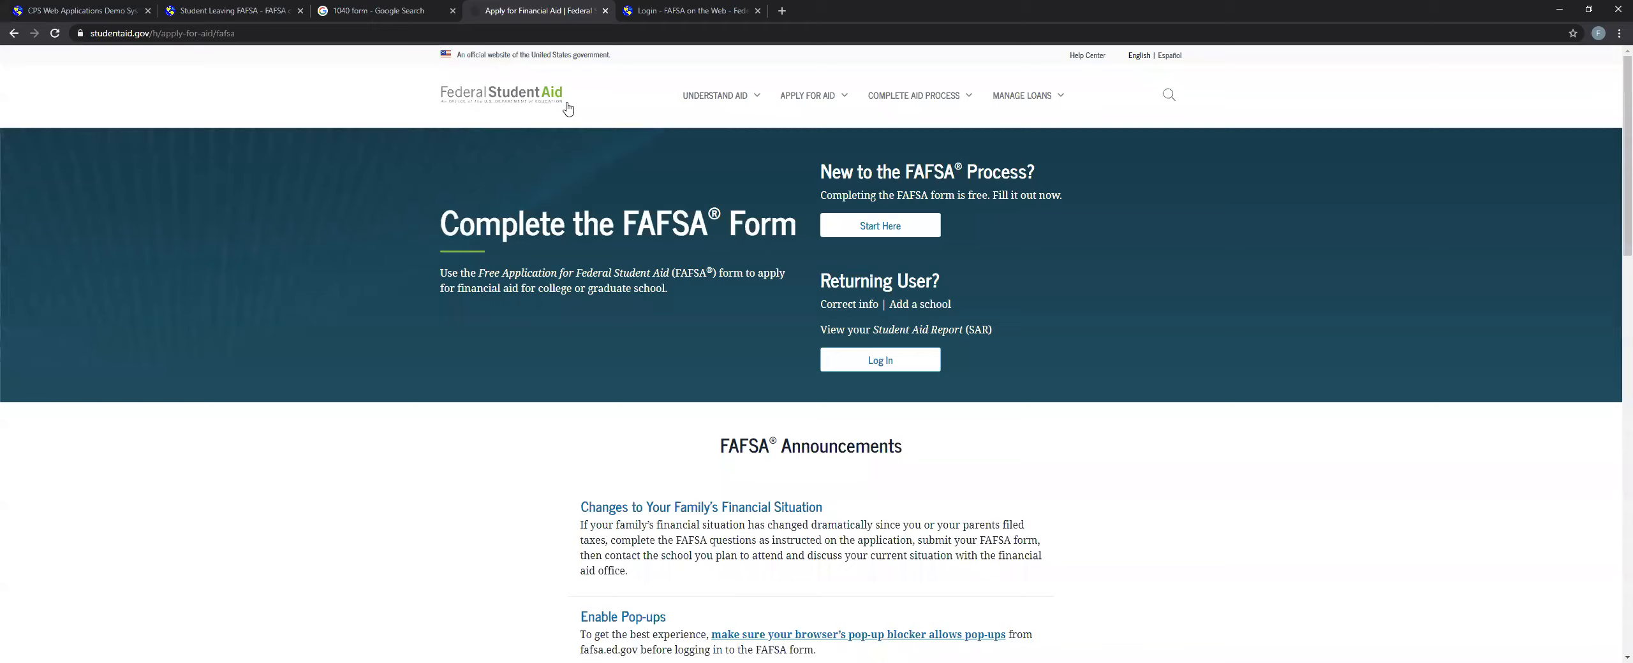
{"action": "left_click", "coordinate": [383, 11]}
{"action": "left_click", "coordinate": [233, 11]}
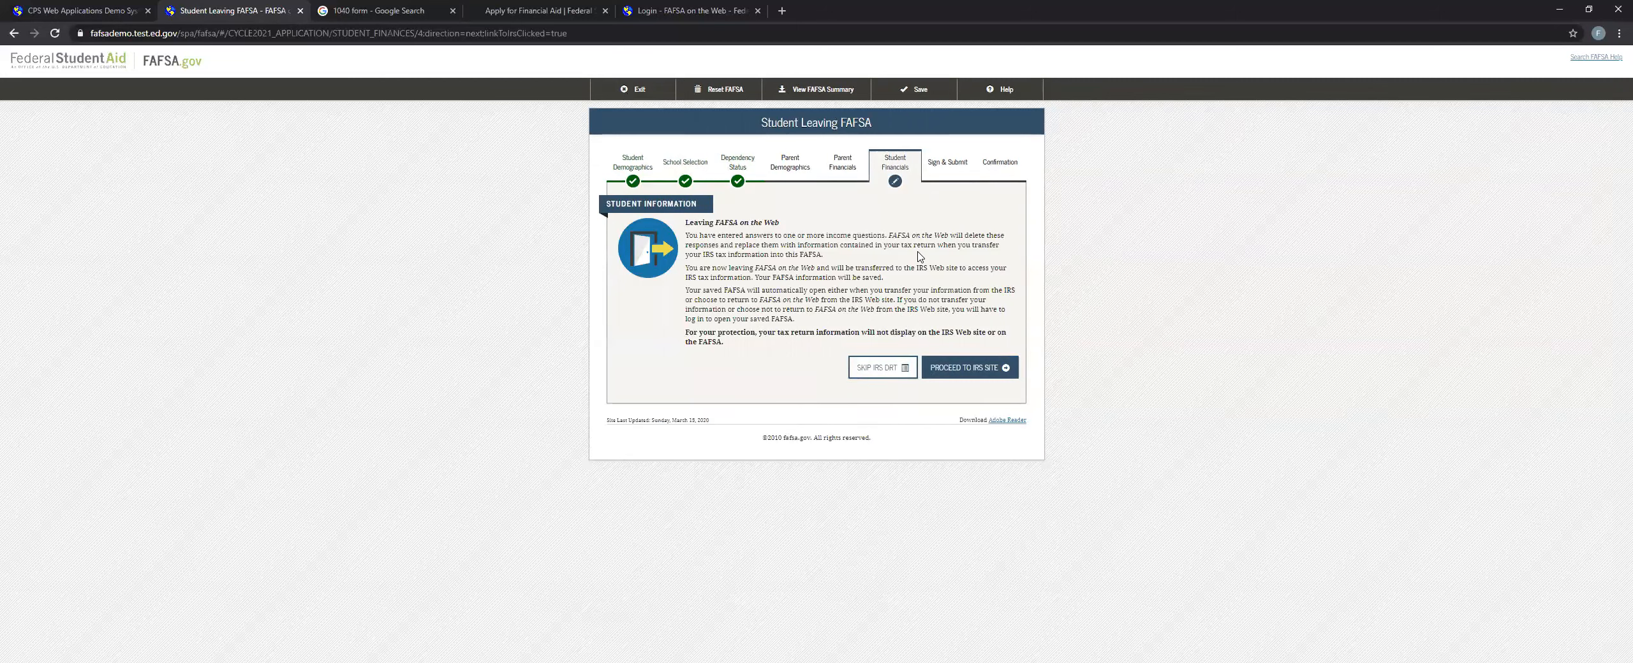
Skip the IRS DRT, consult the 1040 form for line 7, enter 0 as the 2018 adjusted gross income and continue.
{"action": "left_click", "coordinate": [896, 373]}
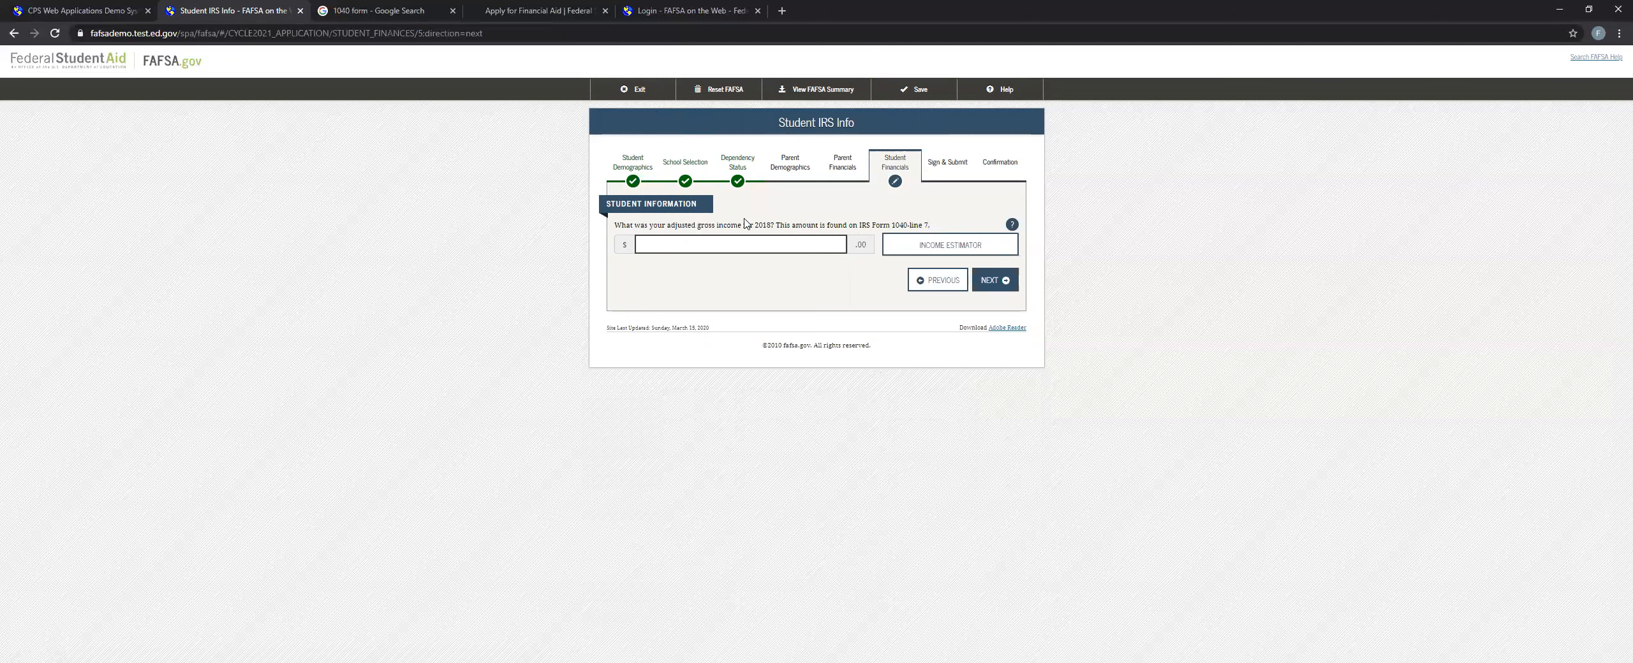
{"action": "left_click_drag", "start_coordinate": [891, 225], "coordinate": [933, 227]}
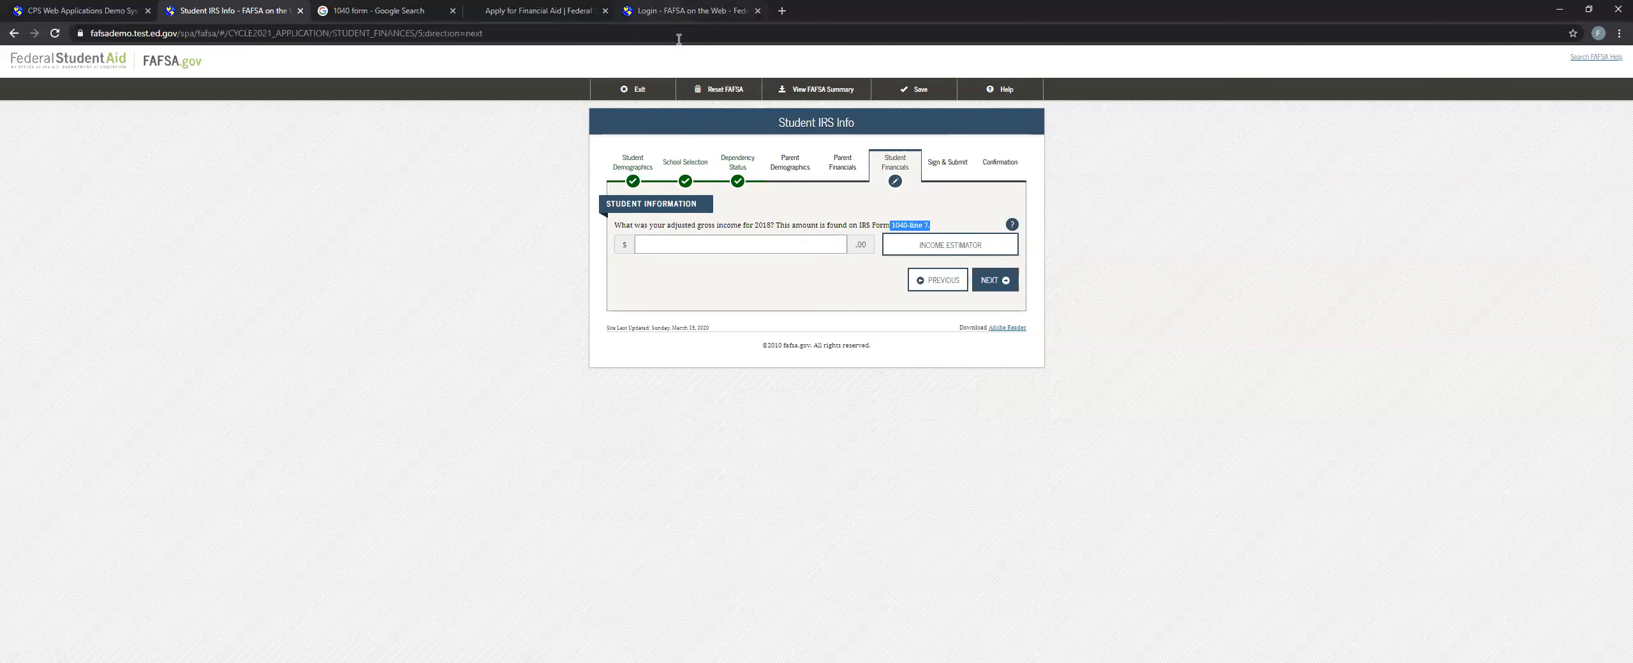
{"action": "left_click", "coordinate": [414, 10]}
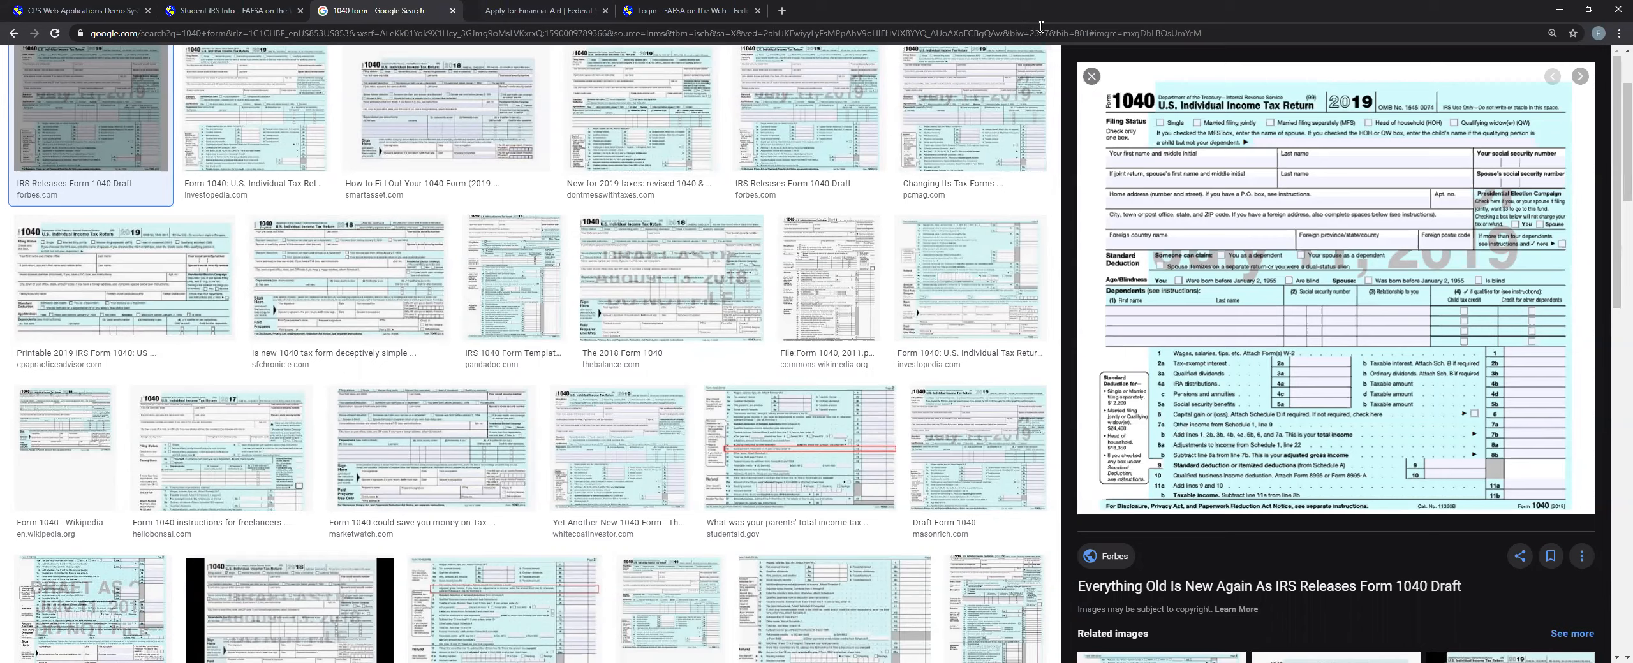
{"action": "left_click", "coordinate": [229, 10]}
{"action": "left_click", "coordinate": [763, 243]}
{"action": "type", "text": "0"}
{"action": "left_click", "coordinate": [998, 284]}
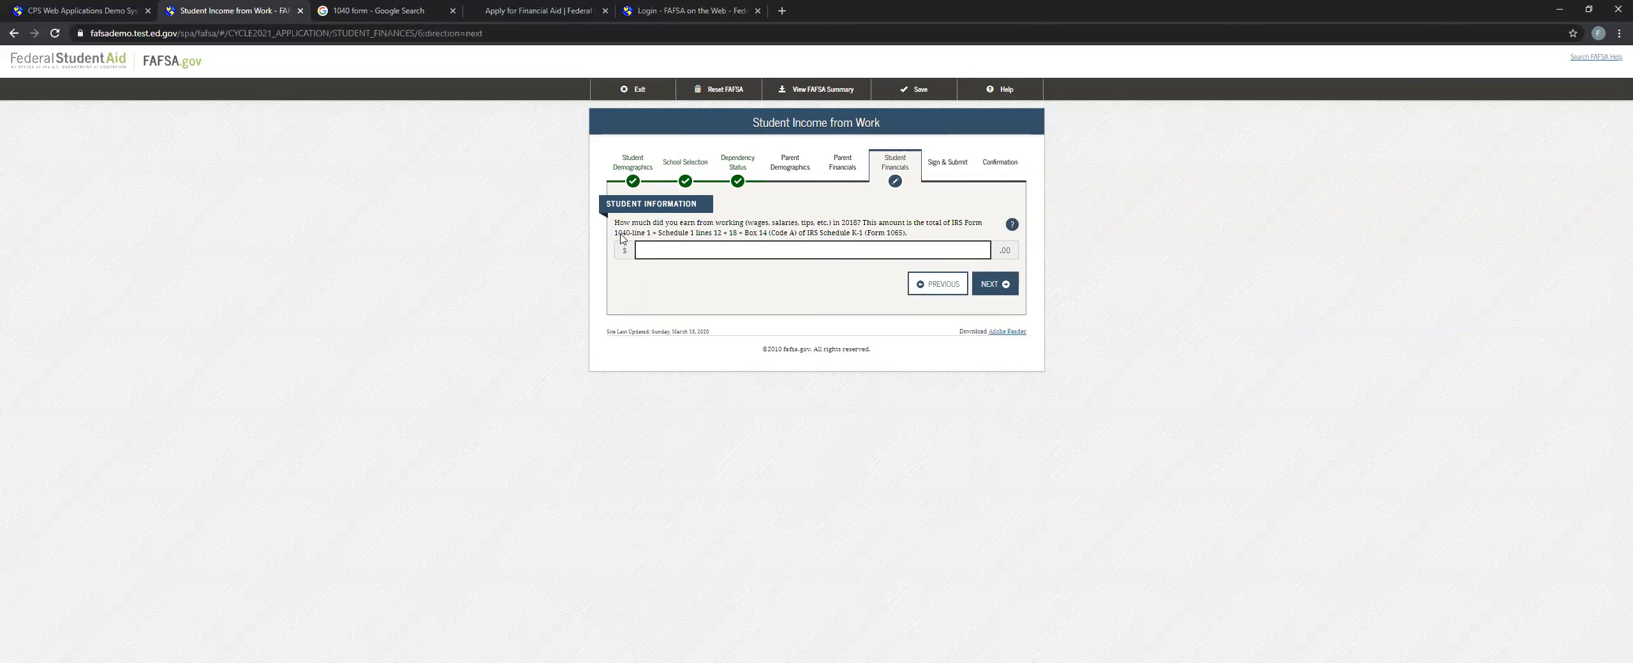
Consult the 1040 form for the 2018 earnings from work, complete the income-from-work question and continue.
{"action": "left_click_drag", "start_coordinate": [624, 234], "coordinate": [715, 234]}
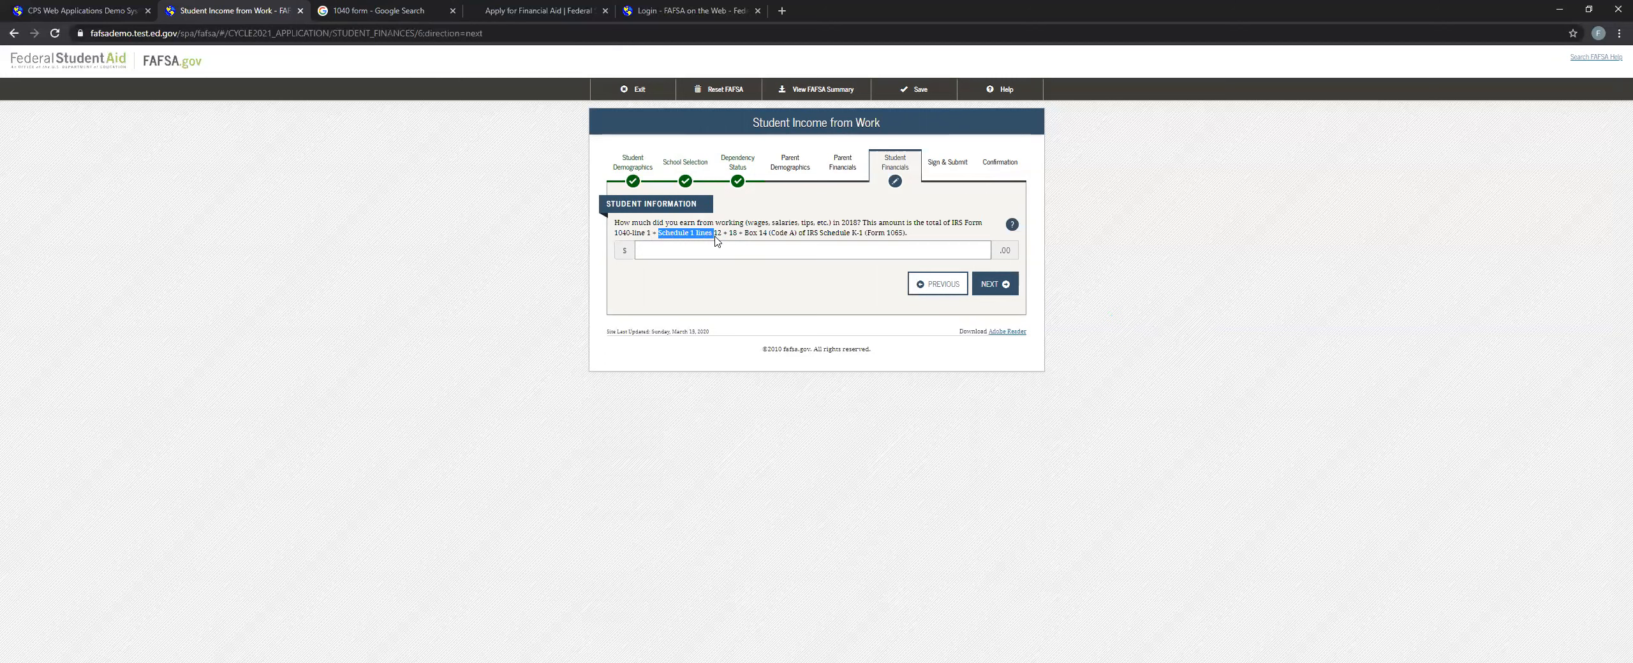
{"action": "left_click", "coordinate": [436, 21]}
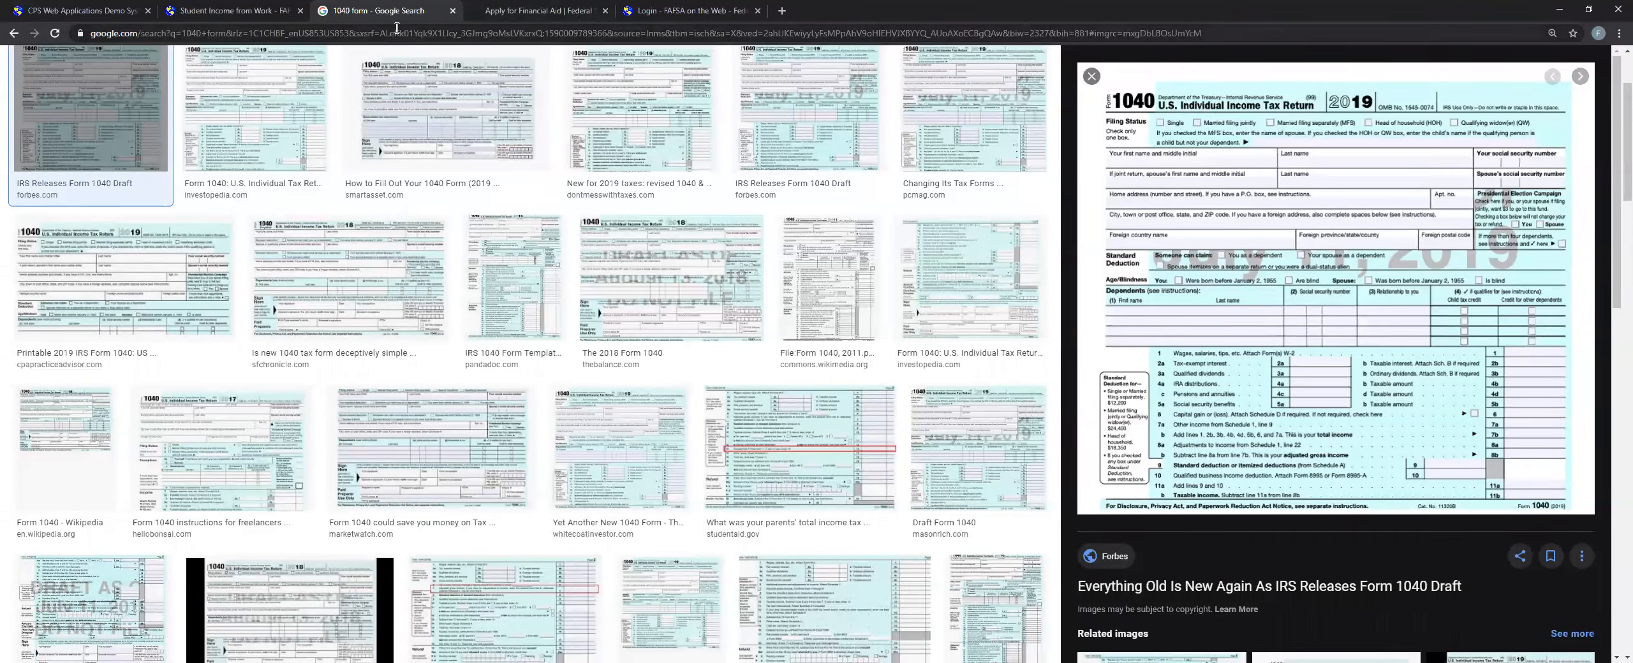
{"action": "left_click", "coordinate": [256, 10]}
{"action": "left_click", "coordinate": [798, 247]}
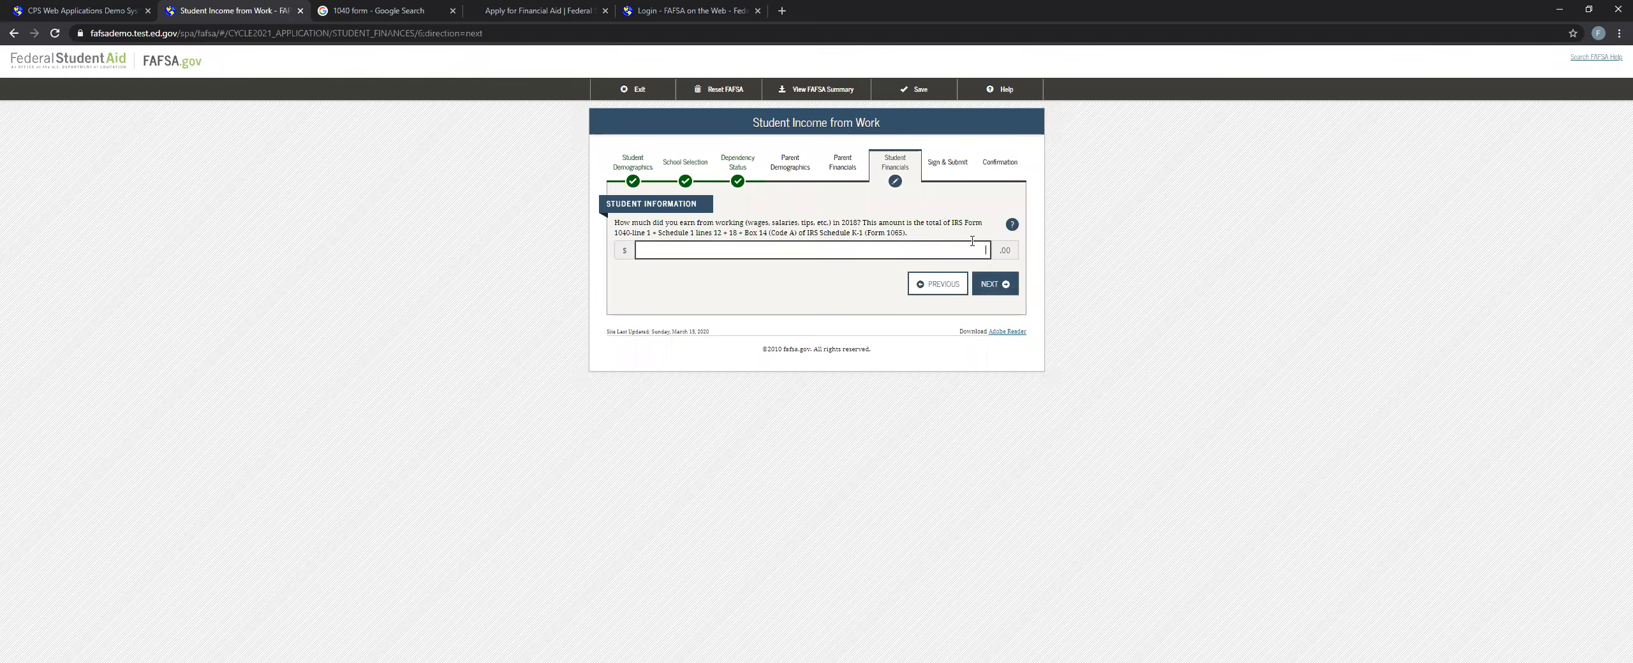
{"action": "left_click", "coordinate": [989, 284]}
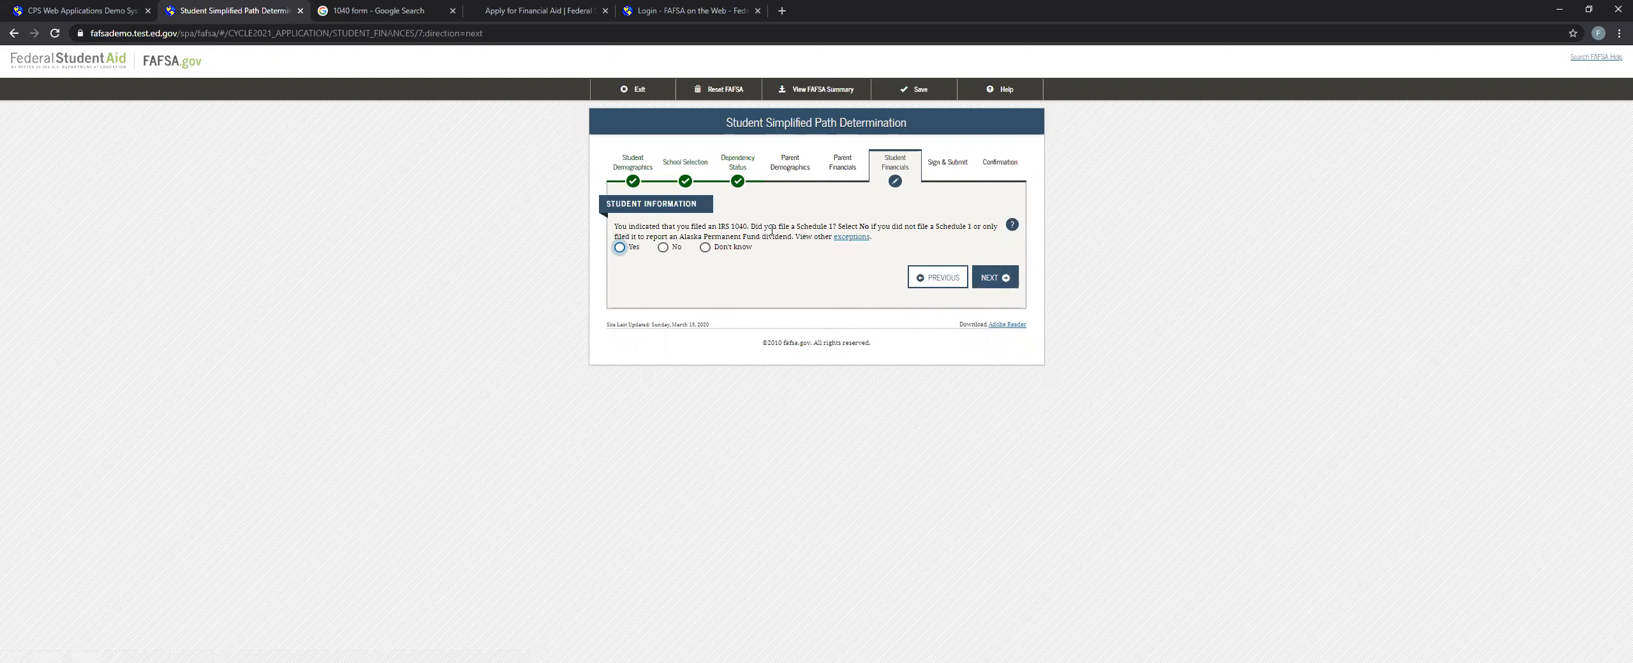
Answer Yes to filing a Schedule 1 and No to being a dislocated worker.
{"action": "left_click", "coordinate": [663, 248]}
{"action": "left_click", "coordinate": [618, 249]}
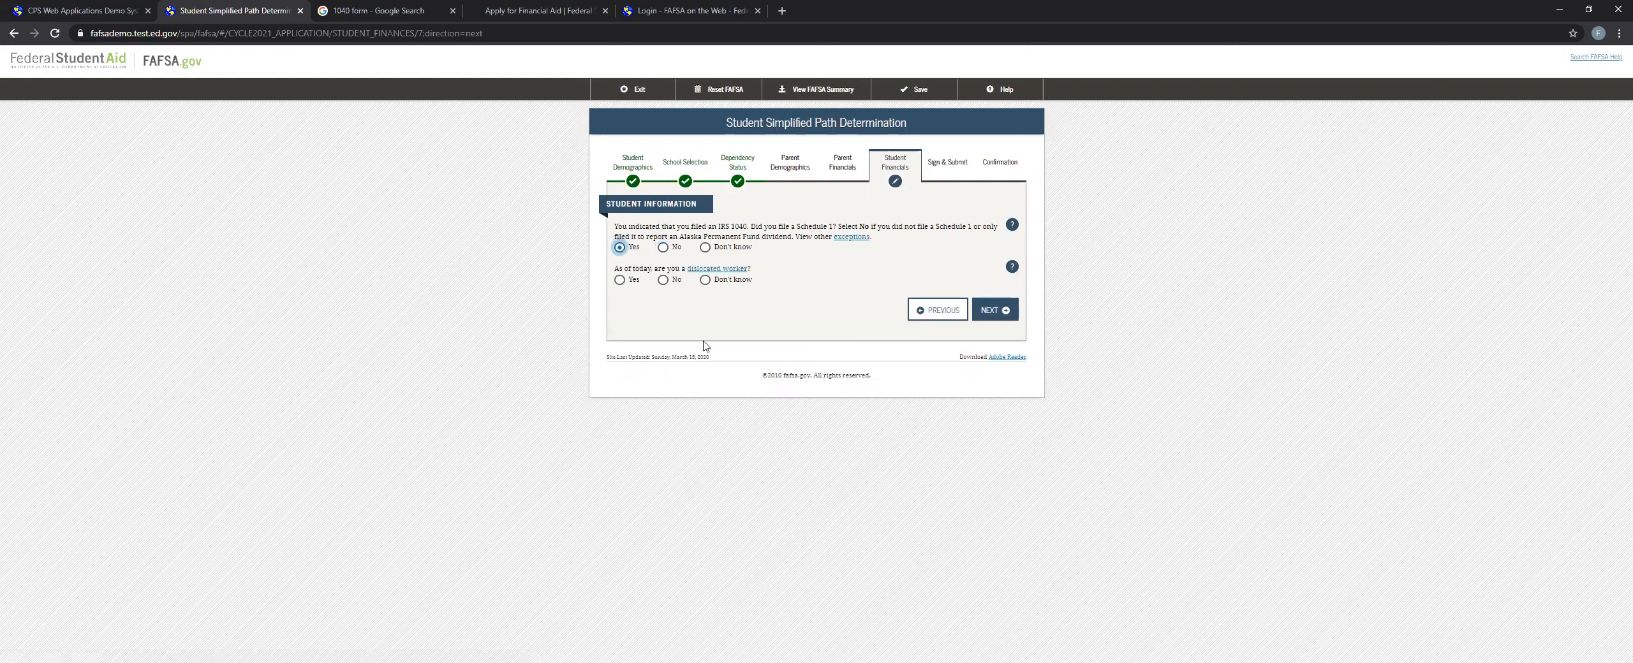
{"action": "left_click_drag", "start_coordinate": [616, 271], "coordinate": [788, 269]}
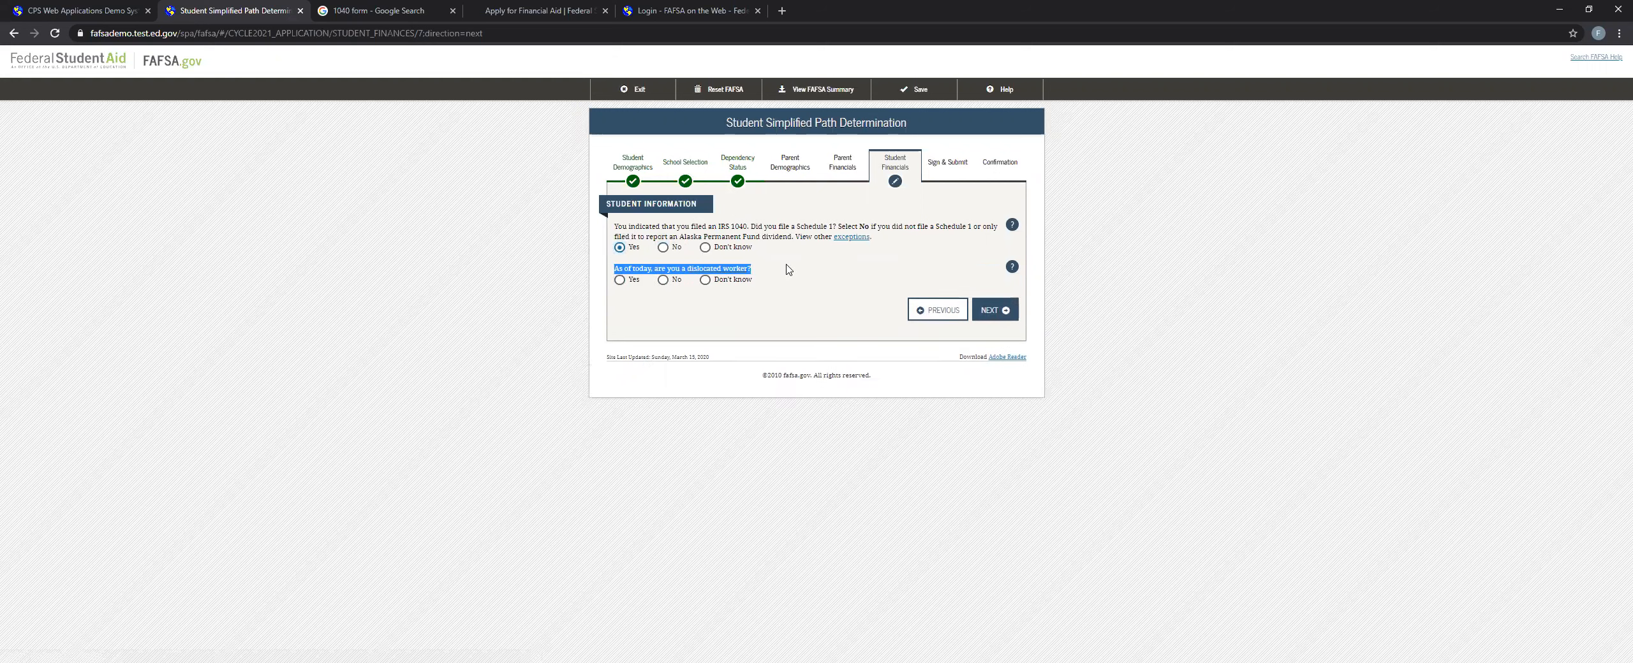
{"action": "left_click", "coordinate": [845, 284]}
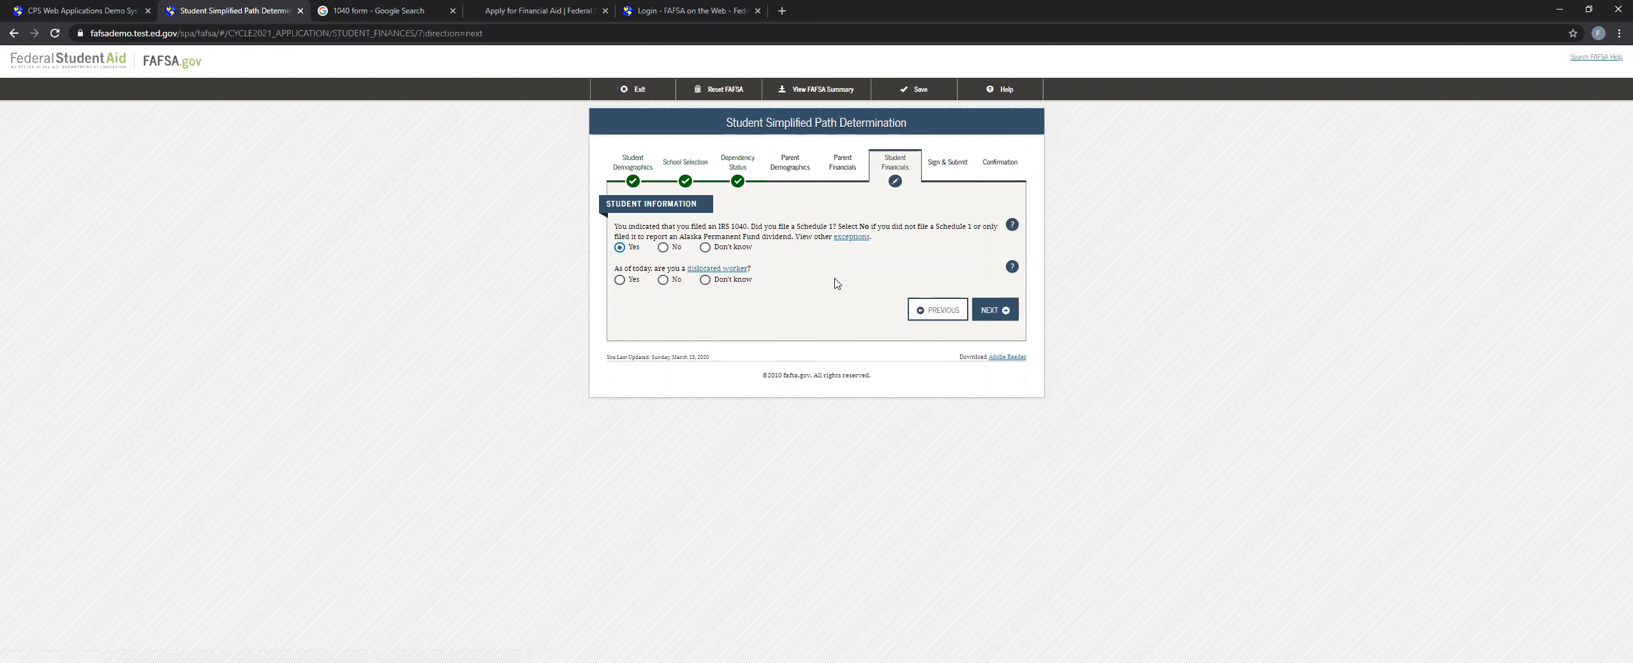
{"action": "left_click", "coordinate": [661, 280]}
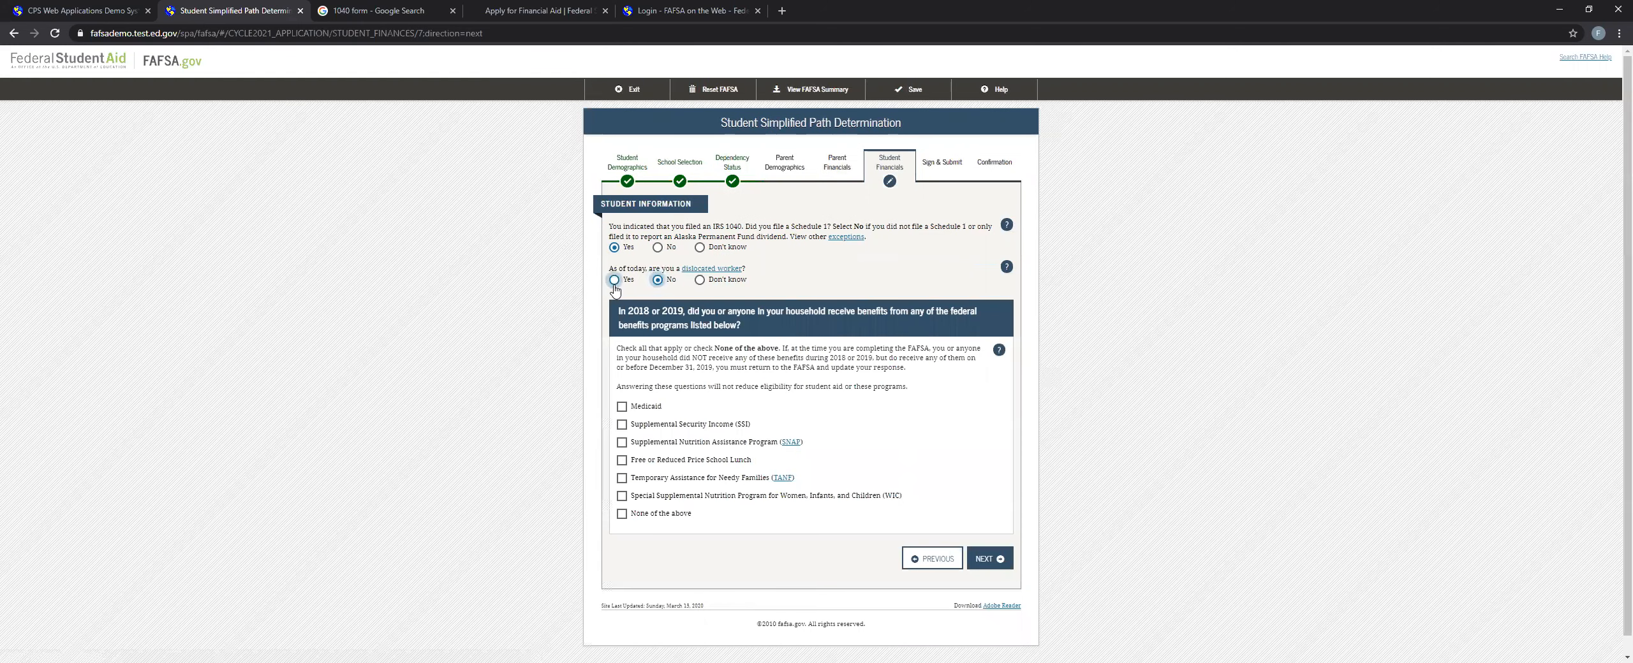
{"action": "left_click", "coordinate": [620, 281]}
{"action": "left_click", "coordinate": [662, 280]}
Select None of the above for federal benefits received in 2018 or 2019 and continue.
{"action": "left_click_drag", "start_coordinate": [628, 311], "coordinate": [677, 311]}
{"action": "left_click", "coordinate": [688, 362]}
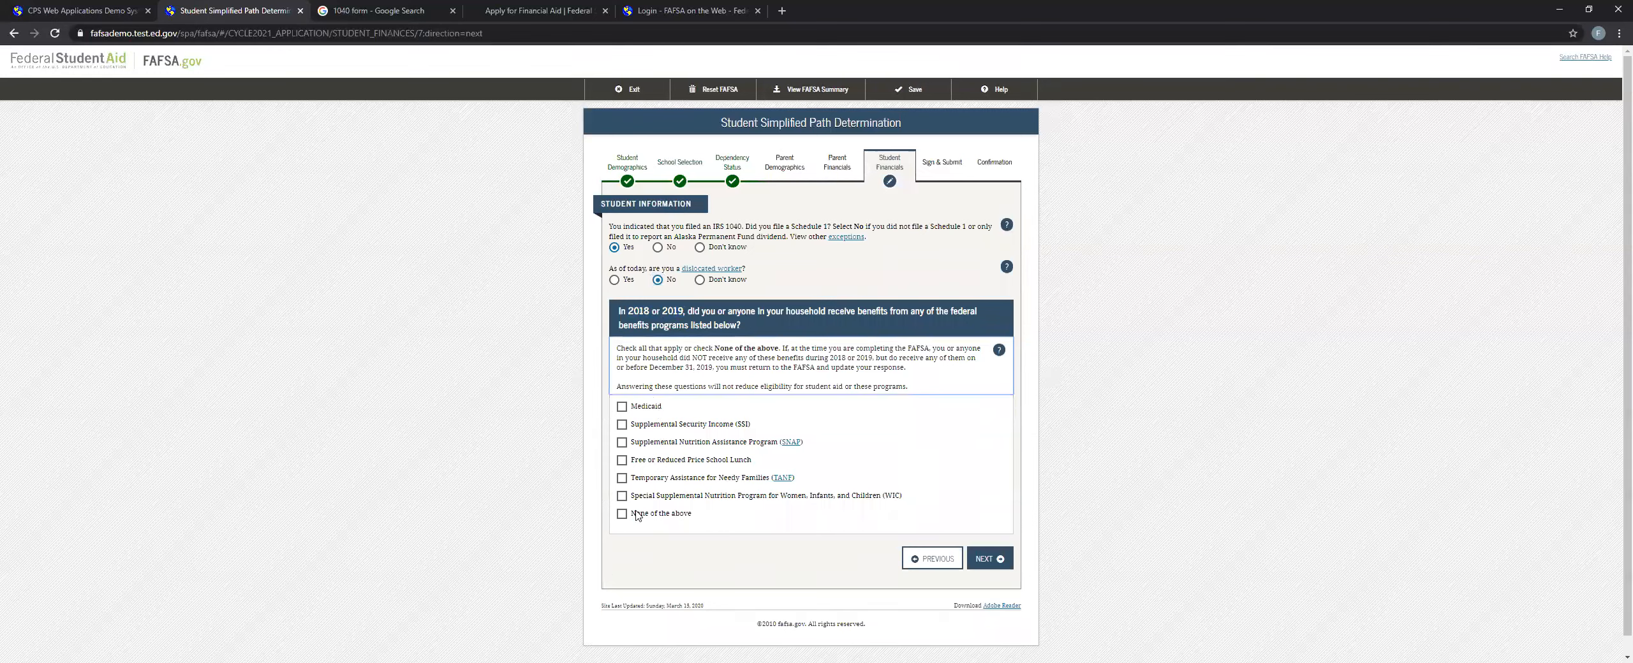
{"action": "left_click", "coordinate": [625, 515]}
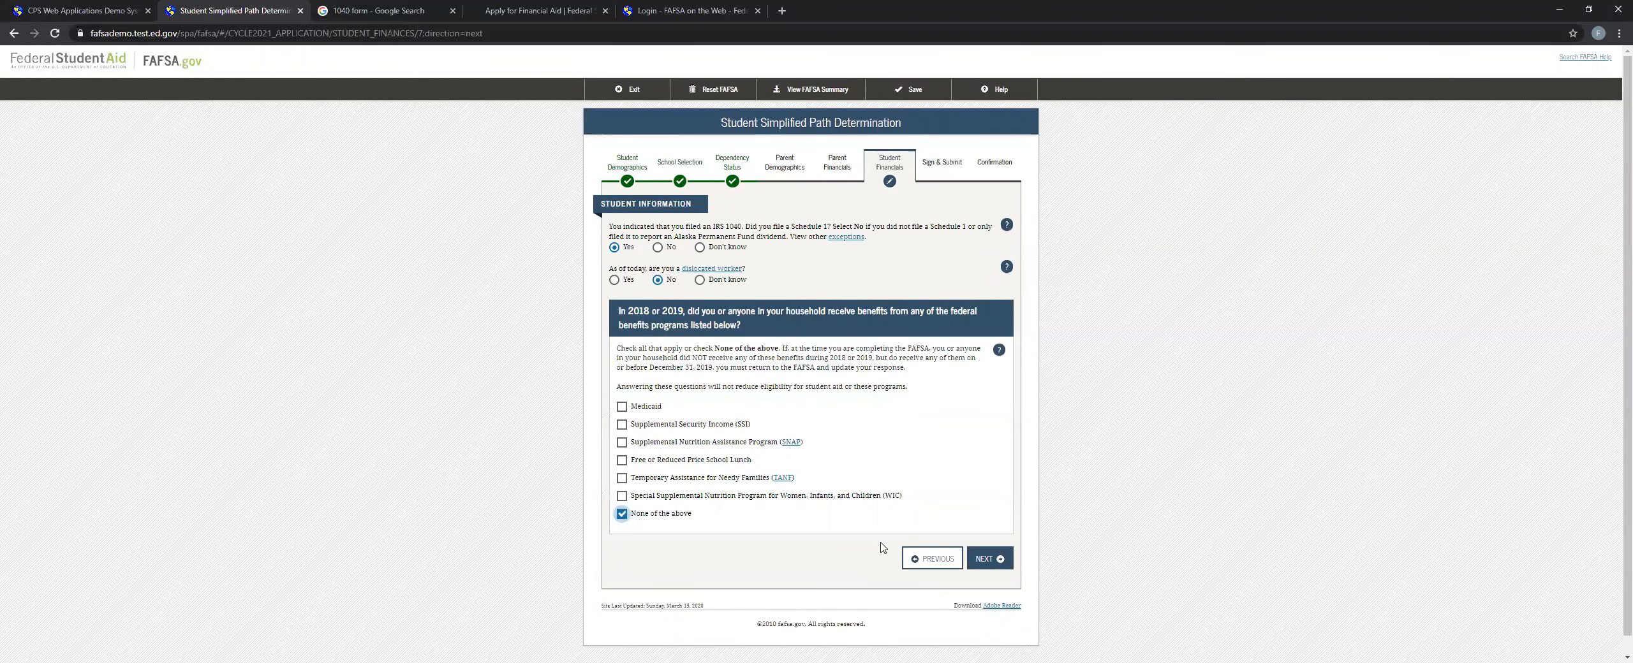
{"action": "left_click", "coordinate": [988, 559]}
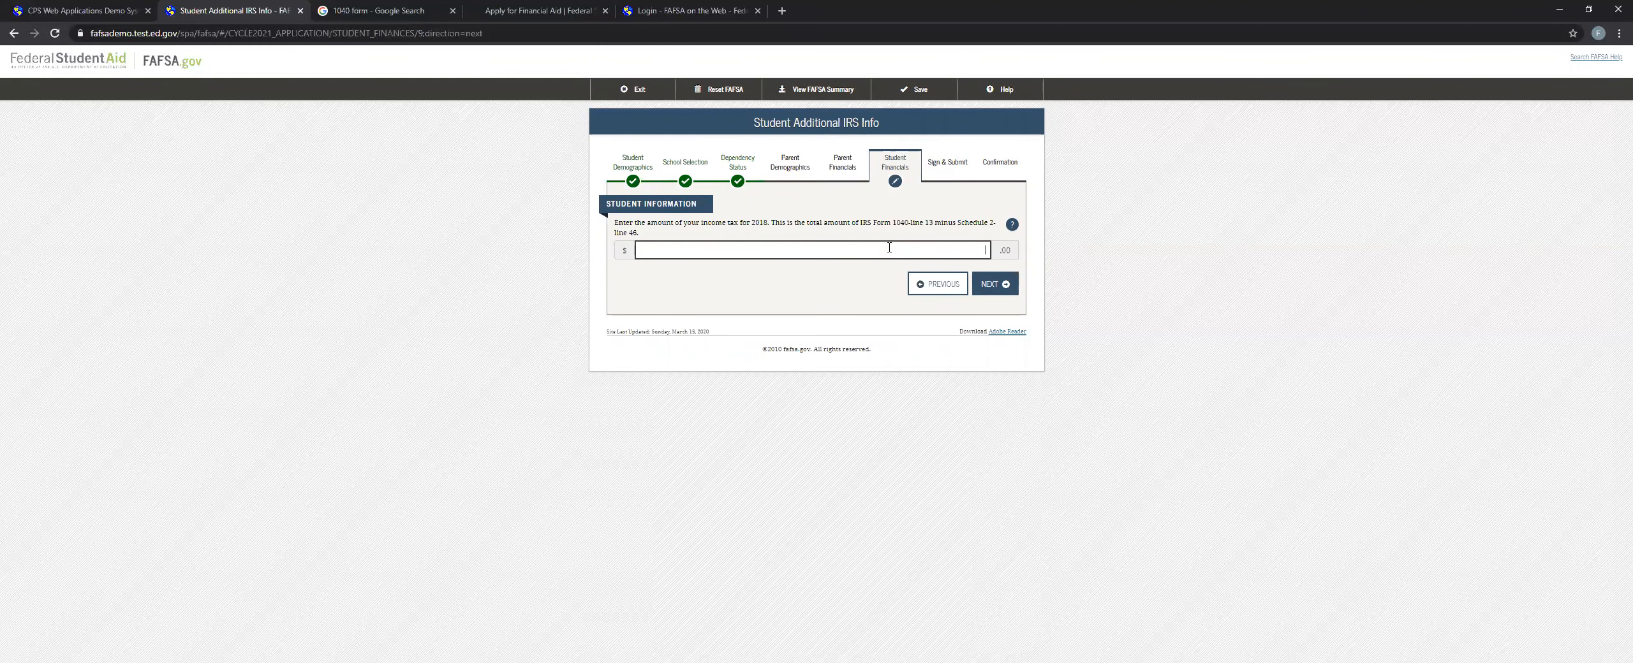
Continue past the 2018 income tax amount and keep 0 for all items in the questions for tax filers only.
{"action": "left_click", "coordinate": [1014, 288]}
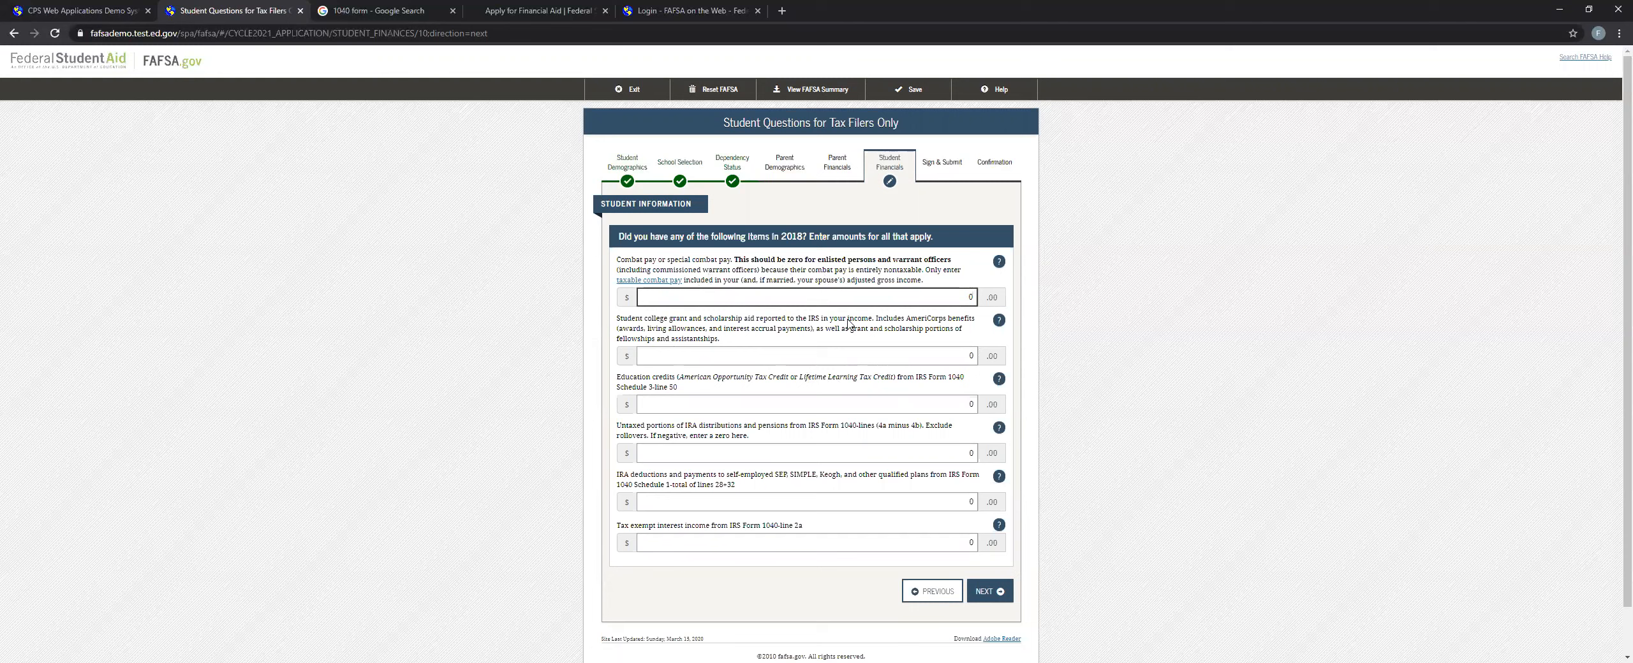
{"action": "left_click", "coordinate": [825, 454]}
{"action": "left_click", "coordinate": [813, 504]}
{"action": "left_click", "coordinate": [849, 541]}
{"action": "left_click", "coordinate": [845, 497]}
{"action": "left_click", "coordinate": [970, 590]}
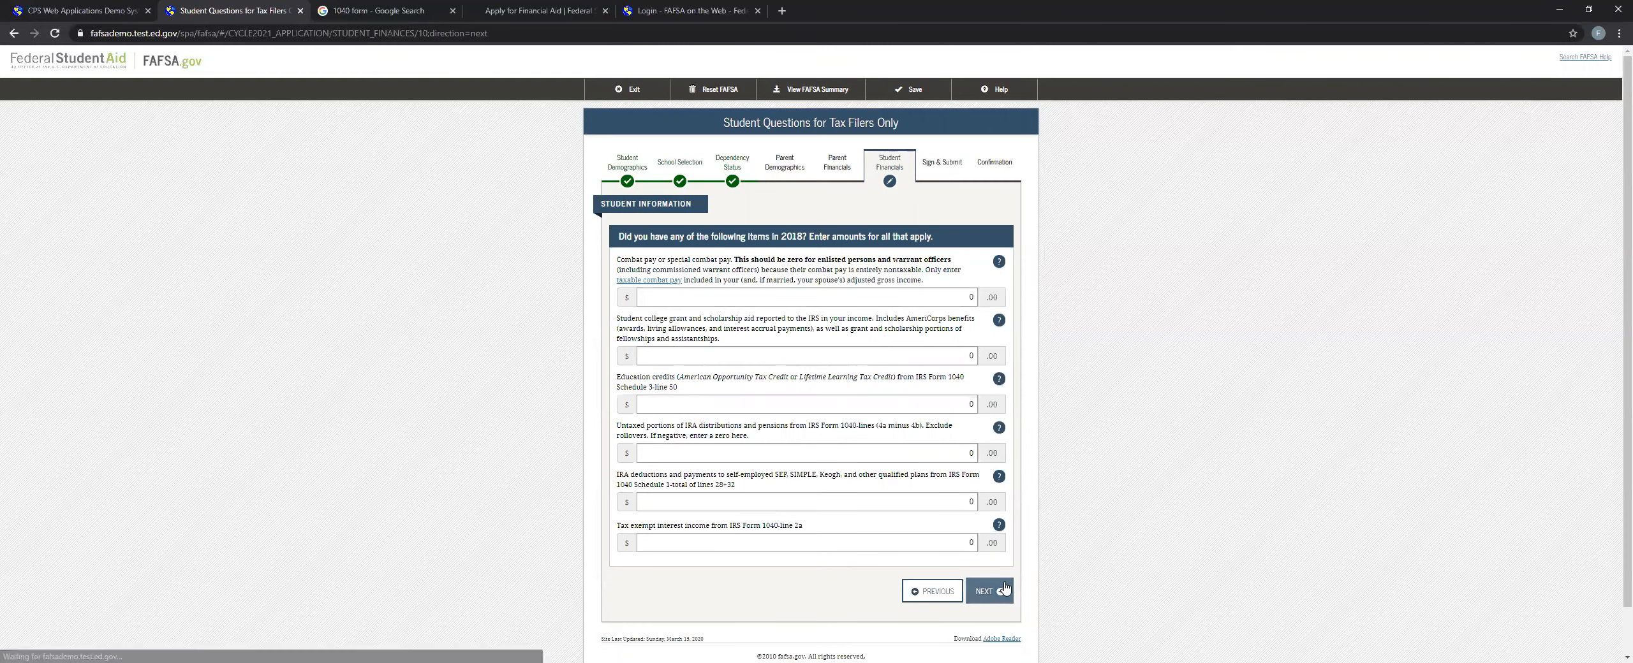
Keep all untaxed income amounts at 0, answer No to current assets exceeding $5,400.00 and continue to Sign & Submit.
{"action": "left_click", "coordinate": [985, 428]}
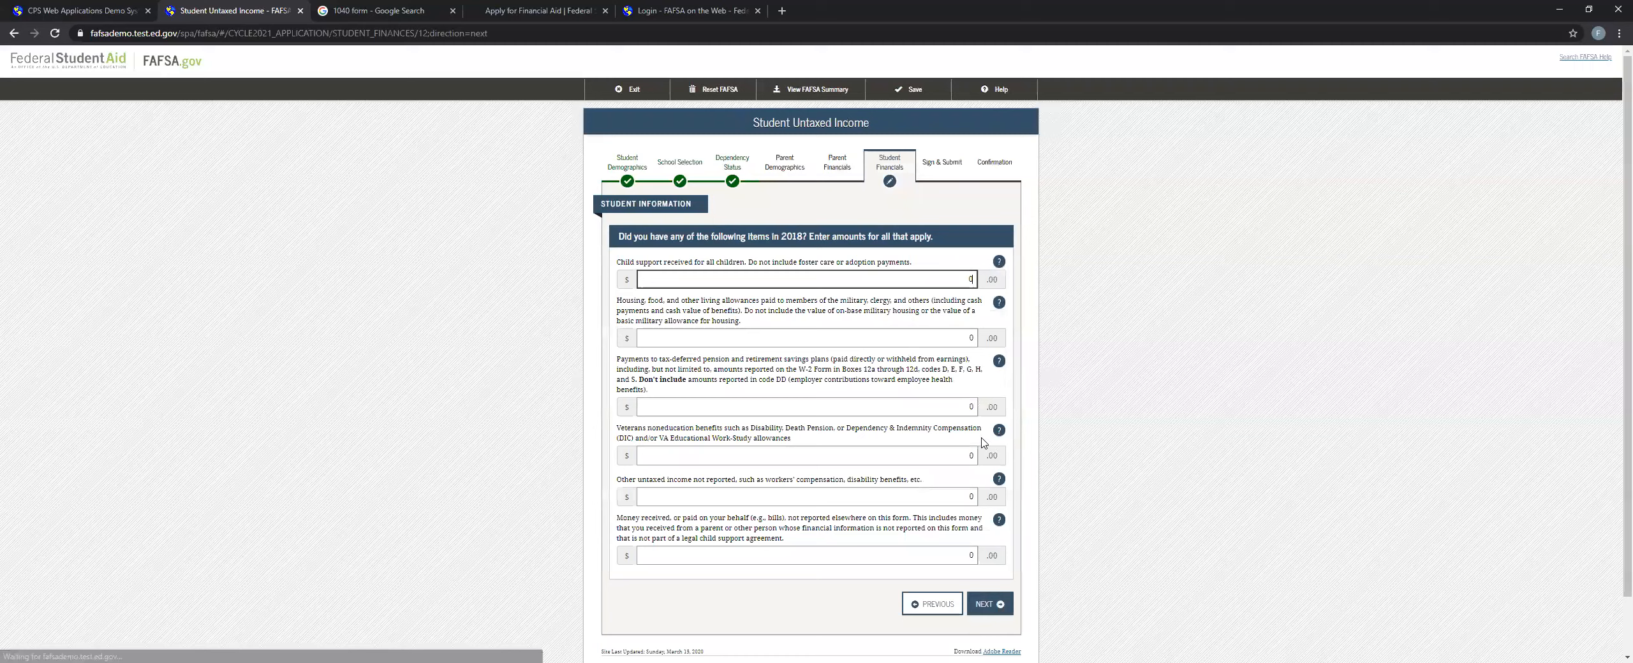
{"action": "left_click", "coordinate": [1005, 604]}
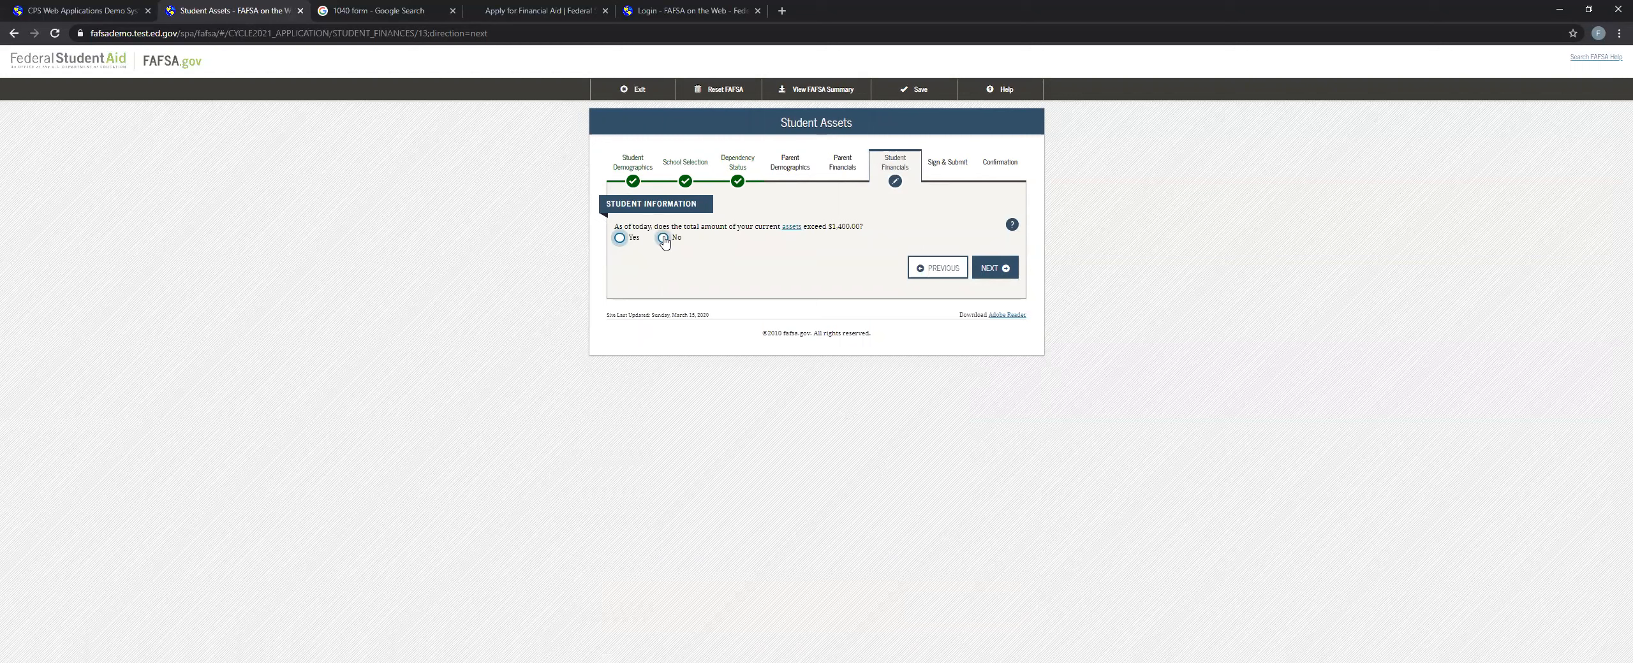
{"action": "mouse_move", "coordinate": [838, 226]}
{"action": "left_mouse_down"}
{"action": "mouse_move", "coordinate": [864, 224]}
{"action": "mouse_move", "coordinate": [838, 225]}
{"action": "left_mouse_up"}
{"action": "left_click", "coordinate": [664, 239]}
{"action": "left_click", "coordinate": [992, 268]}
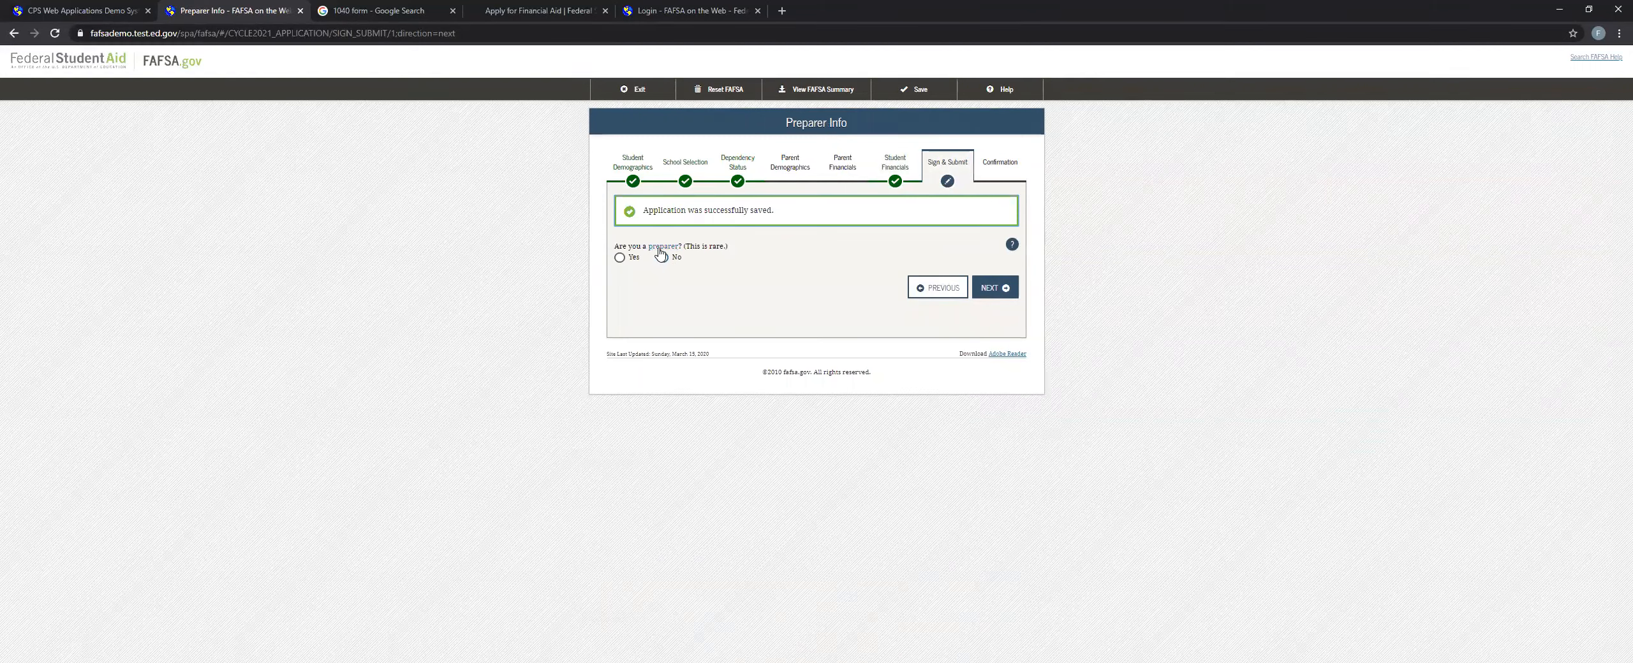
Answer No to being a preparer, collapse all sections of the FAFSA summary and continue to the Agreement of Terms.
{"action": "left_click", "coordinate": [999, 287]}
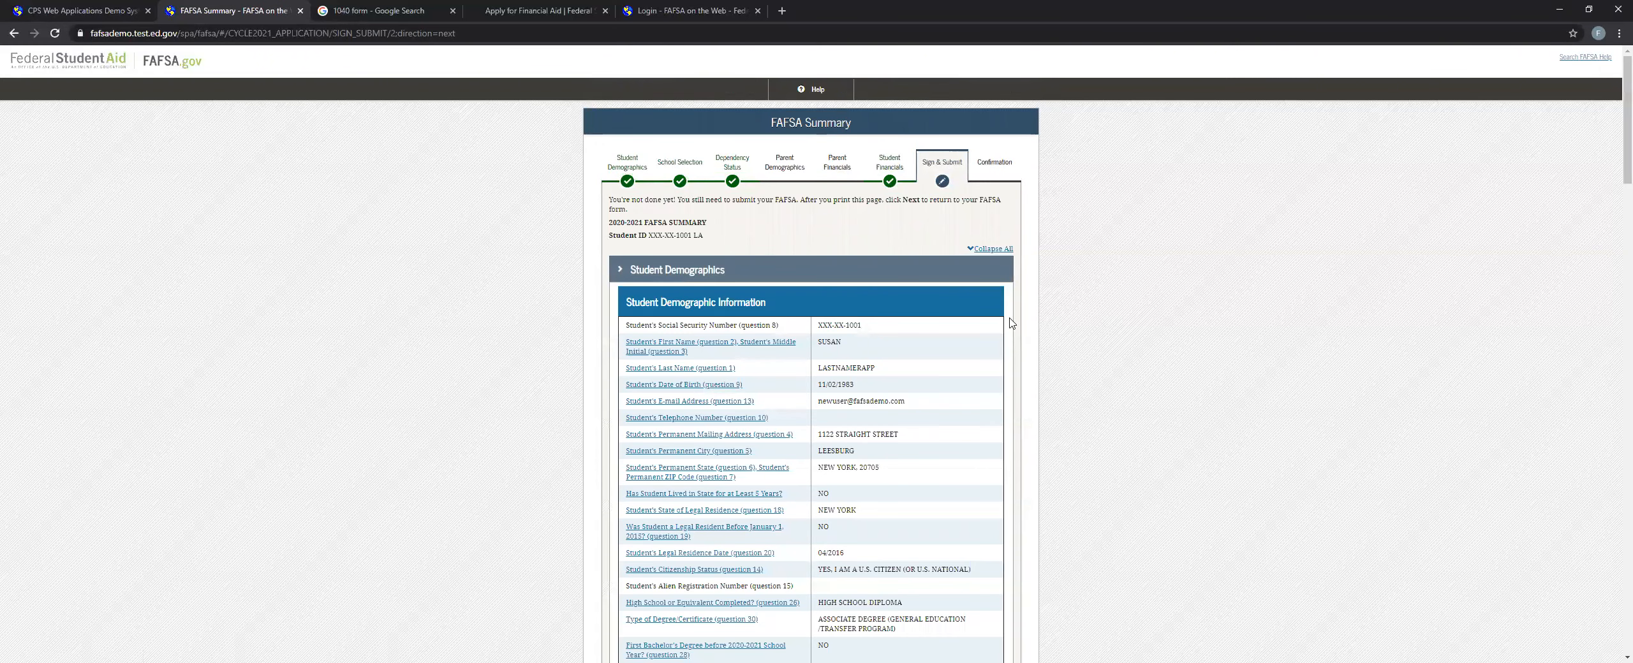
{"action": "scroll", "coordinate": [969, 299], "scroll_direction": "down", "scroll_amount": 2}
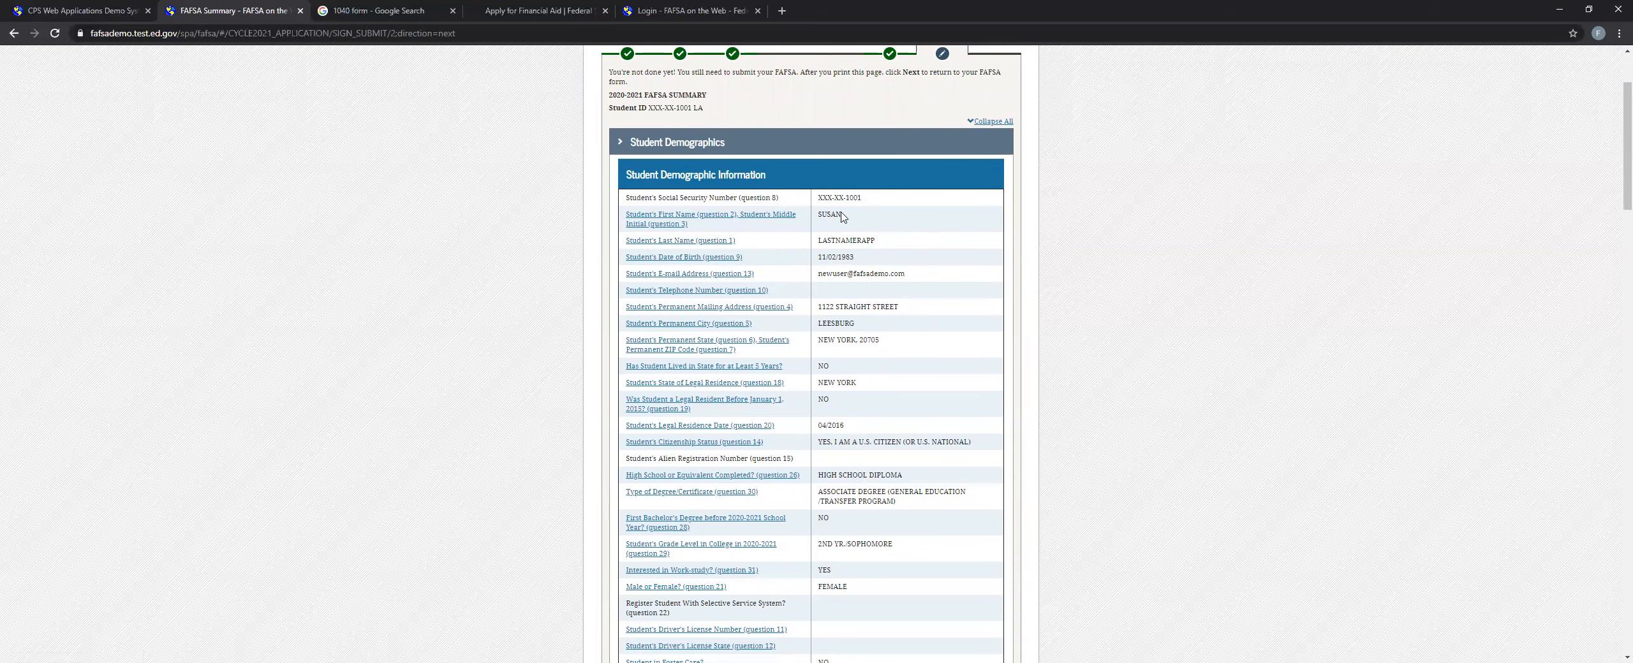
{"action": "left_click", "coordinate": [988, 121]}
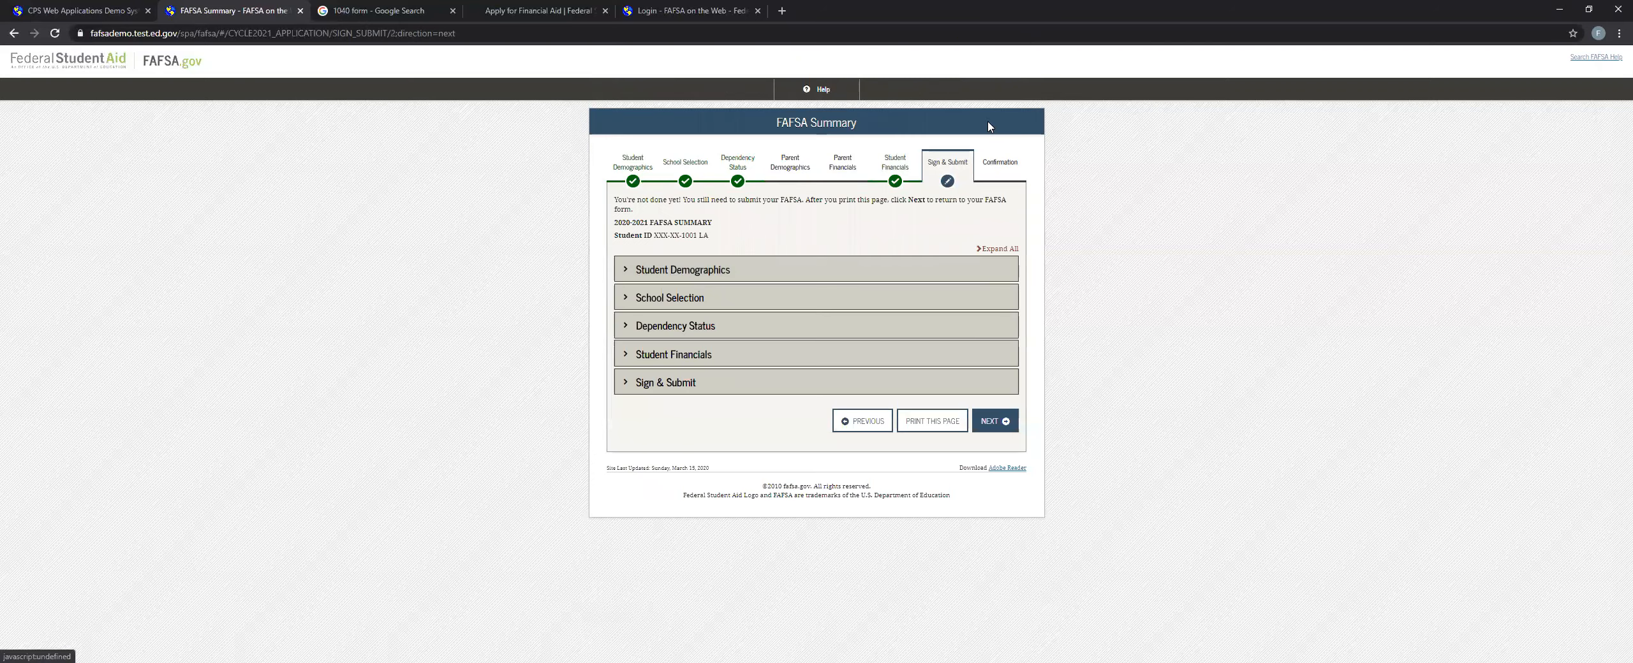
{"action": "left_click", "coordinate": [982, 428]}
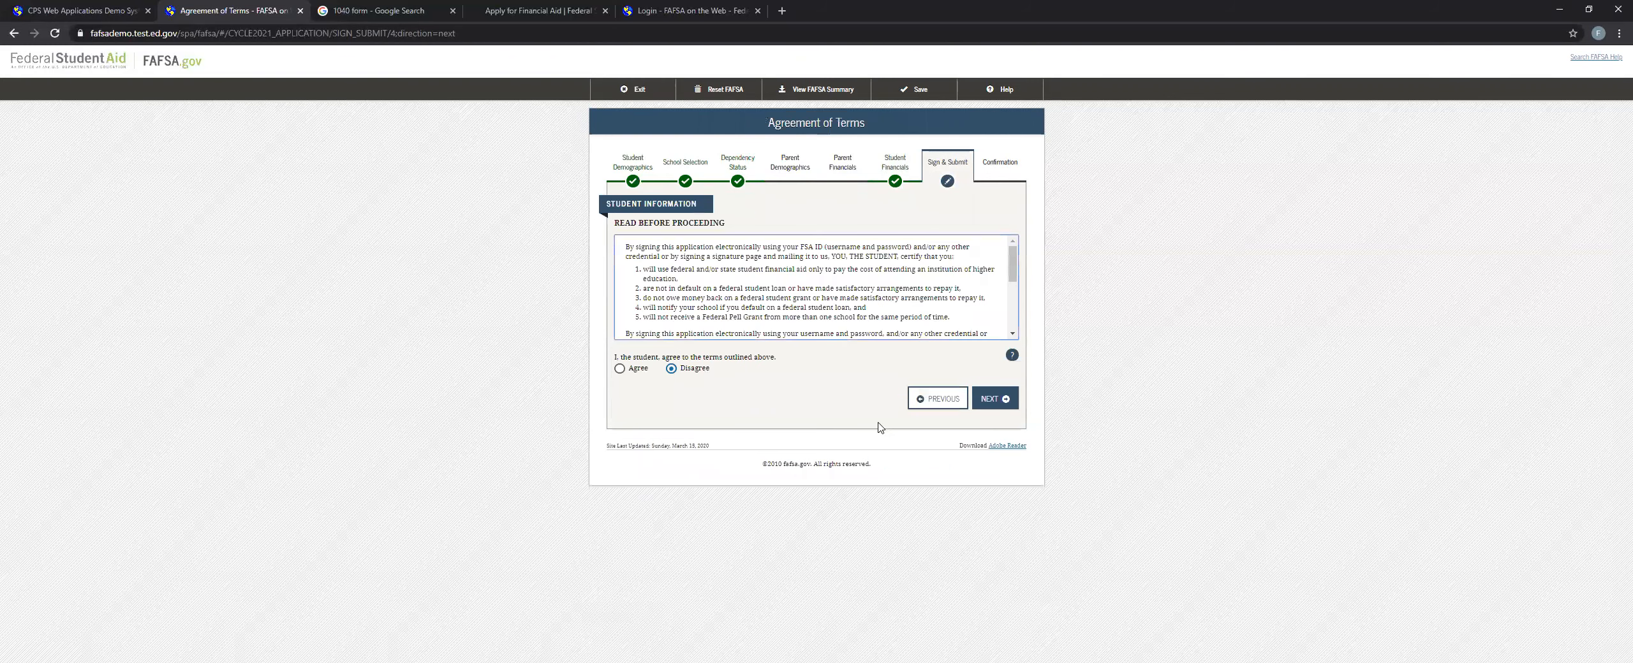
Agree to the terms as the student, sign the FAFSA and submit it.
{"action": "left_click", "coordinate": [620, 367]}
{"action": "left_click", "coordinate": [988, 398]}
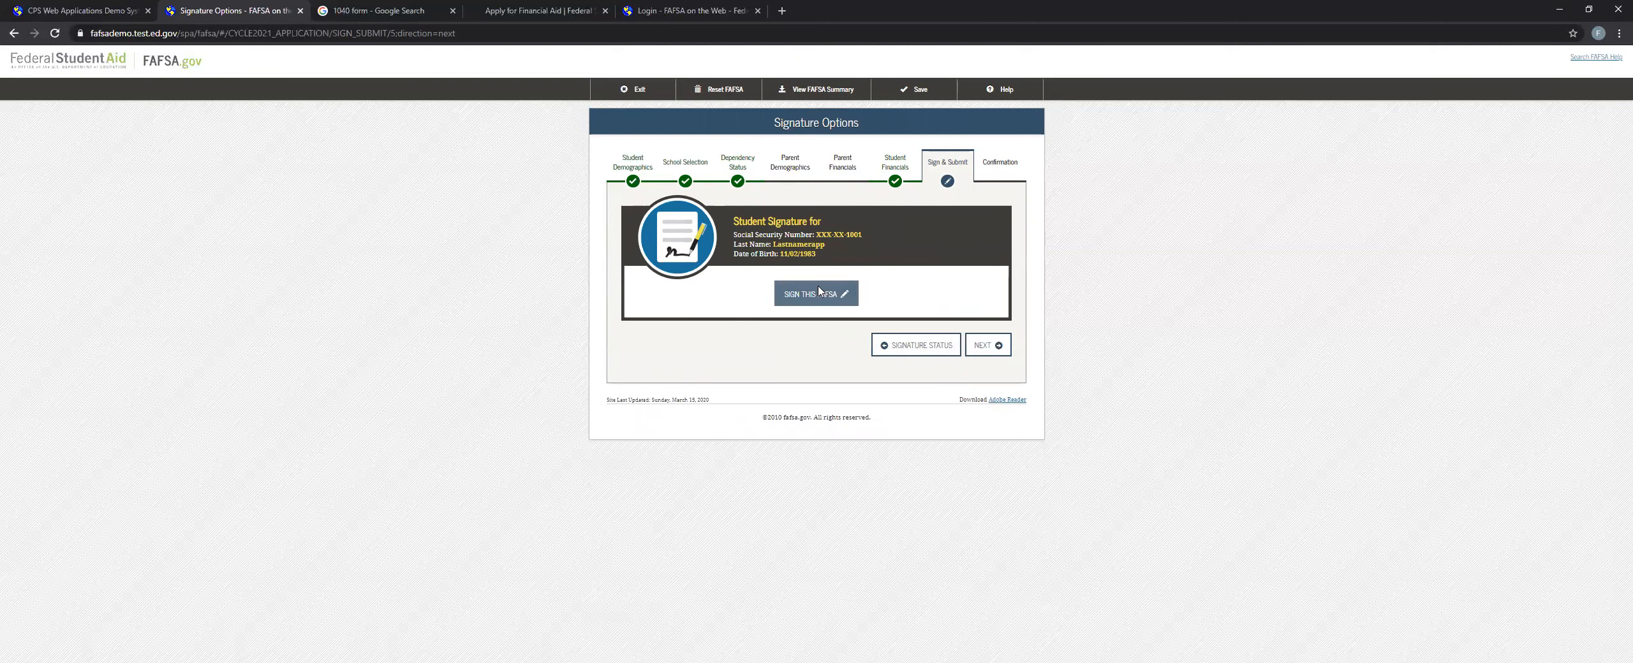
{"action": "left_click", "coordinate": [819, 292]}
{"action": "left_click", "coordinate": [969, 395]}
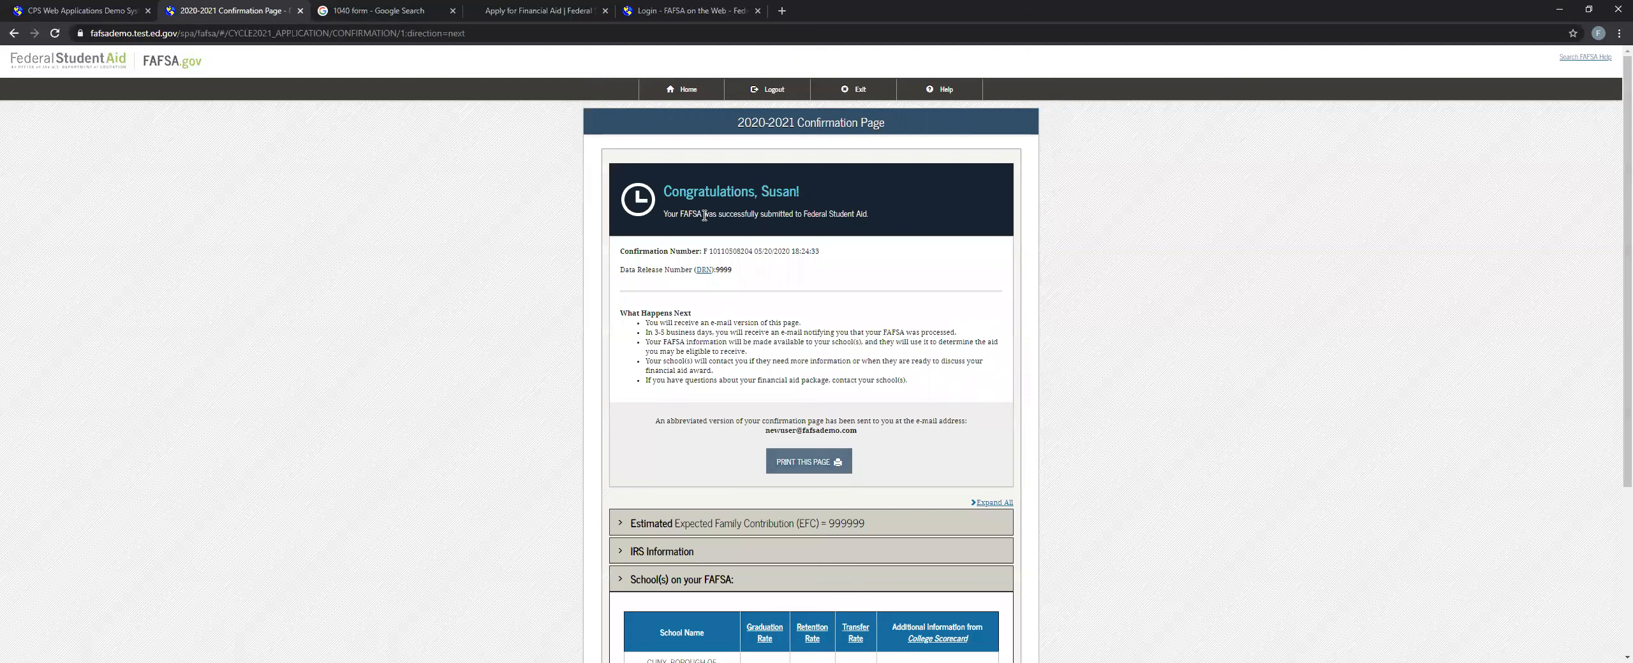